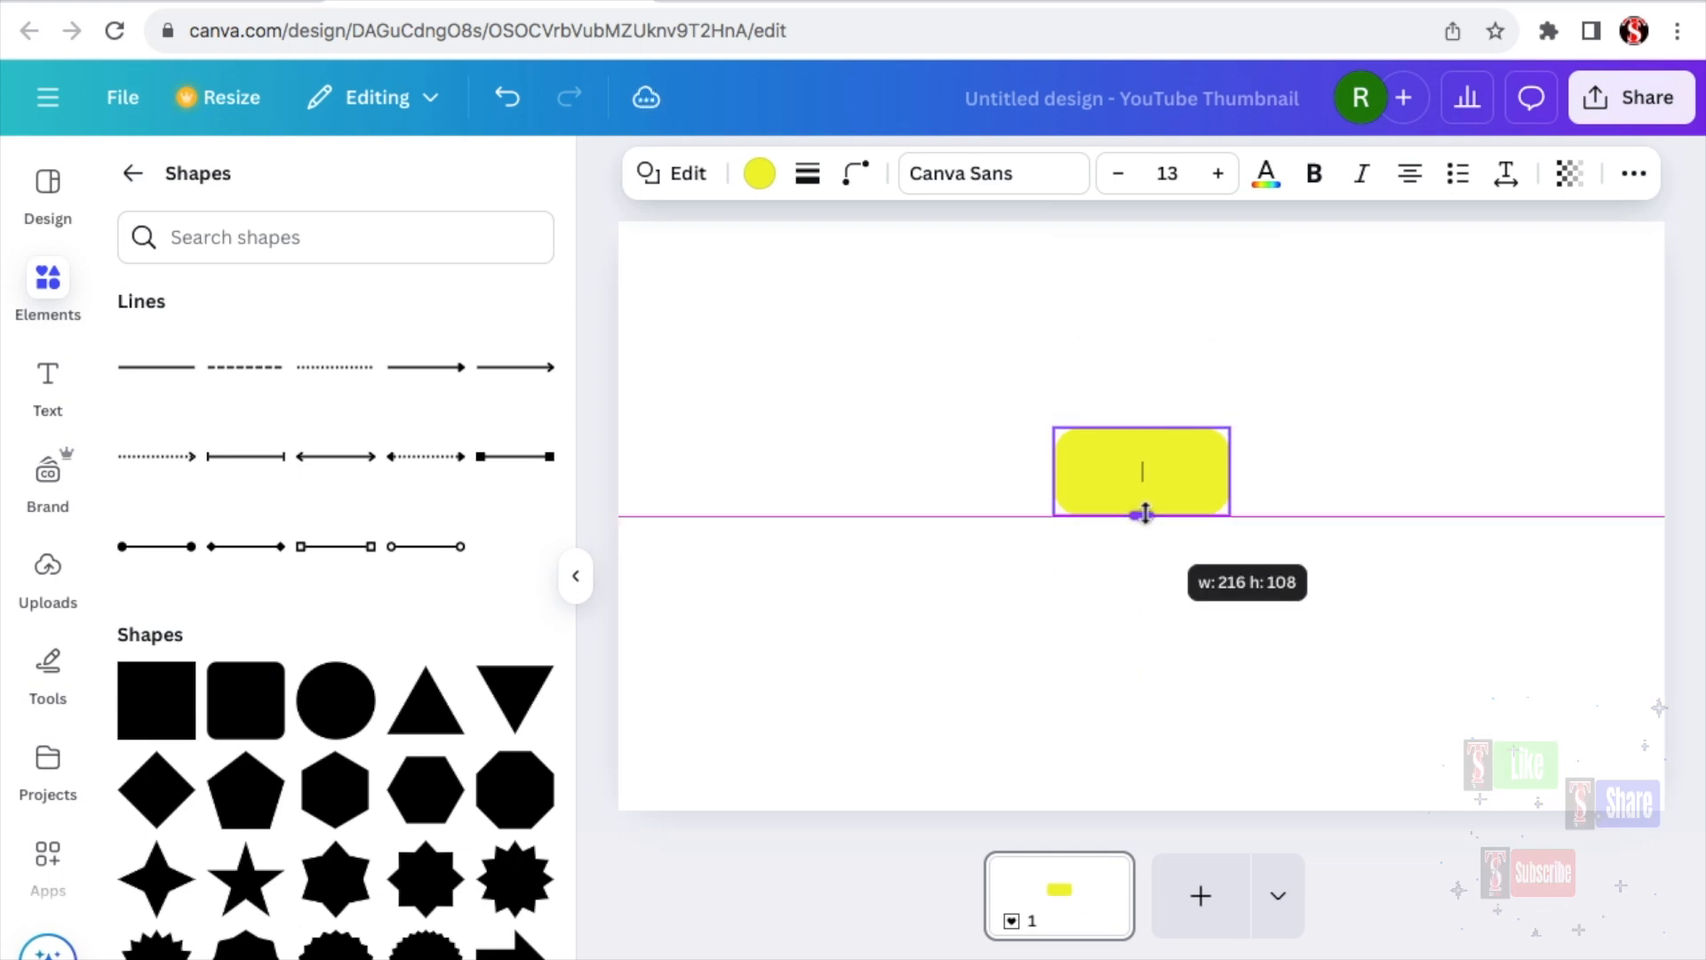
Enlarge the yellow rounded rectangle into a wide button on the right half of the page and recolour it red
drag(1230, 472, 1606, 471)
drag(1056, 475, 819, 472)
drag(1211, 428, 1213, 322)
drag(1214, 519, 1222, 642)
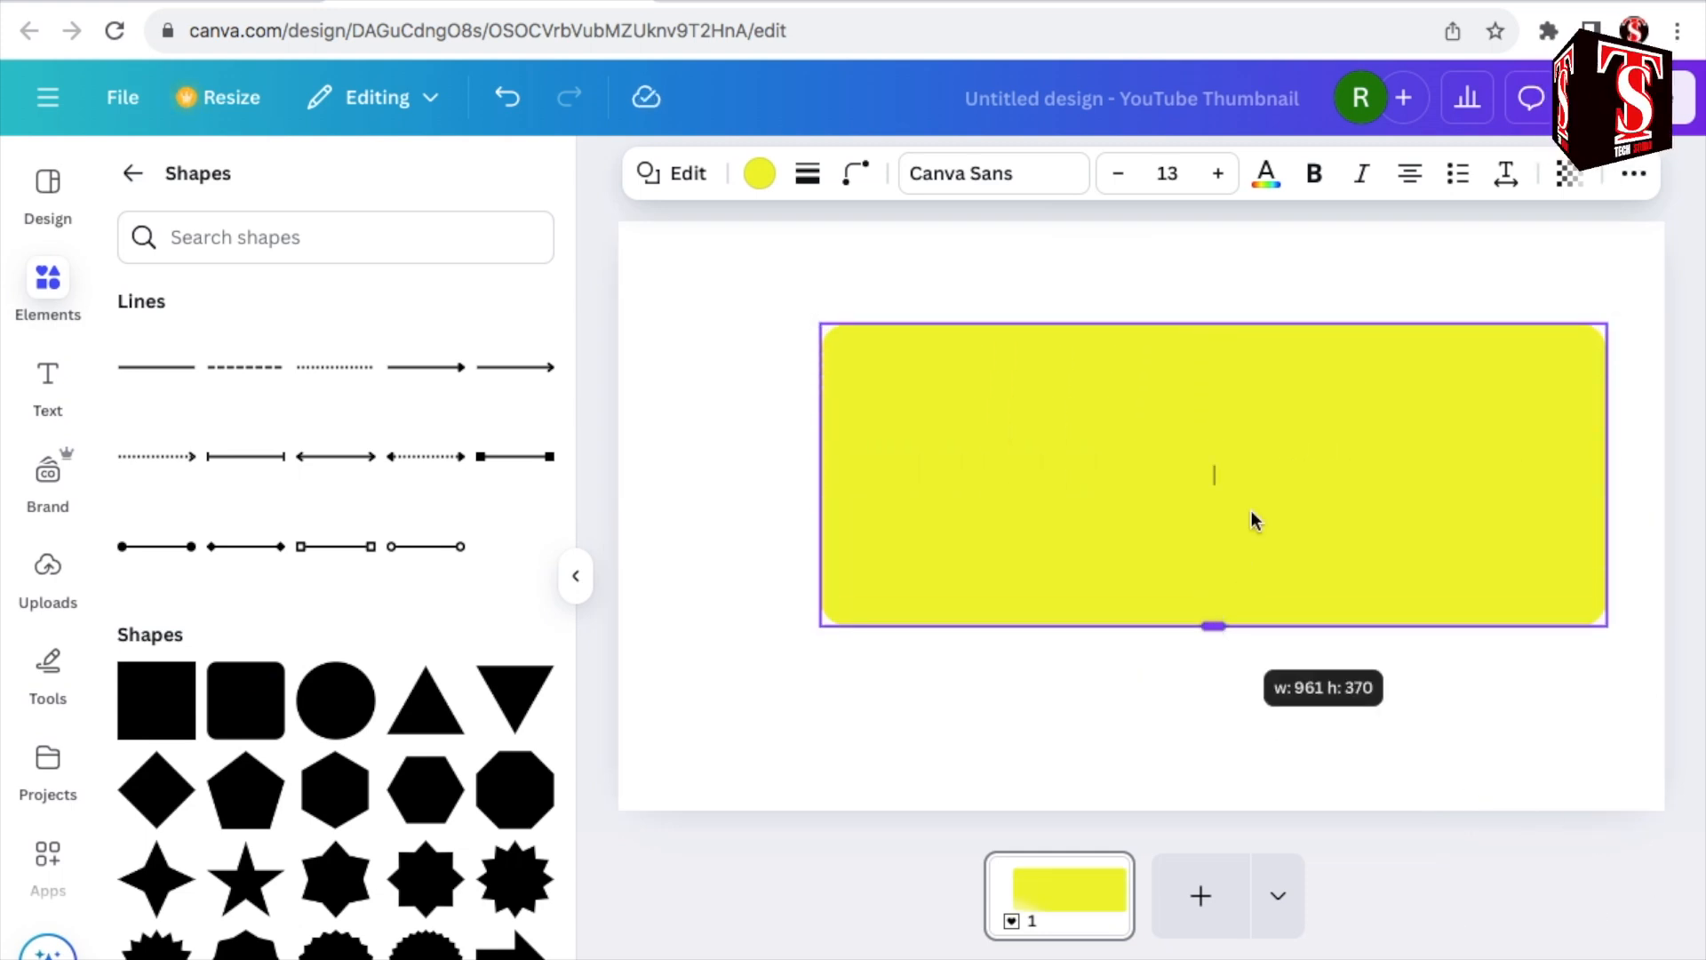
drag(818, 472, 1000, 480)
drag(1266, 318, 1267, 373)
click(759, 173)
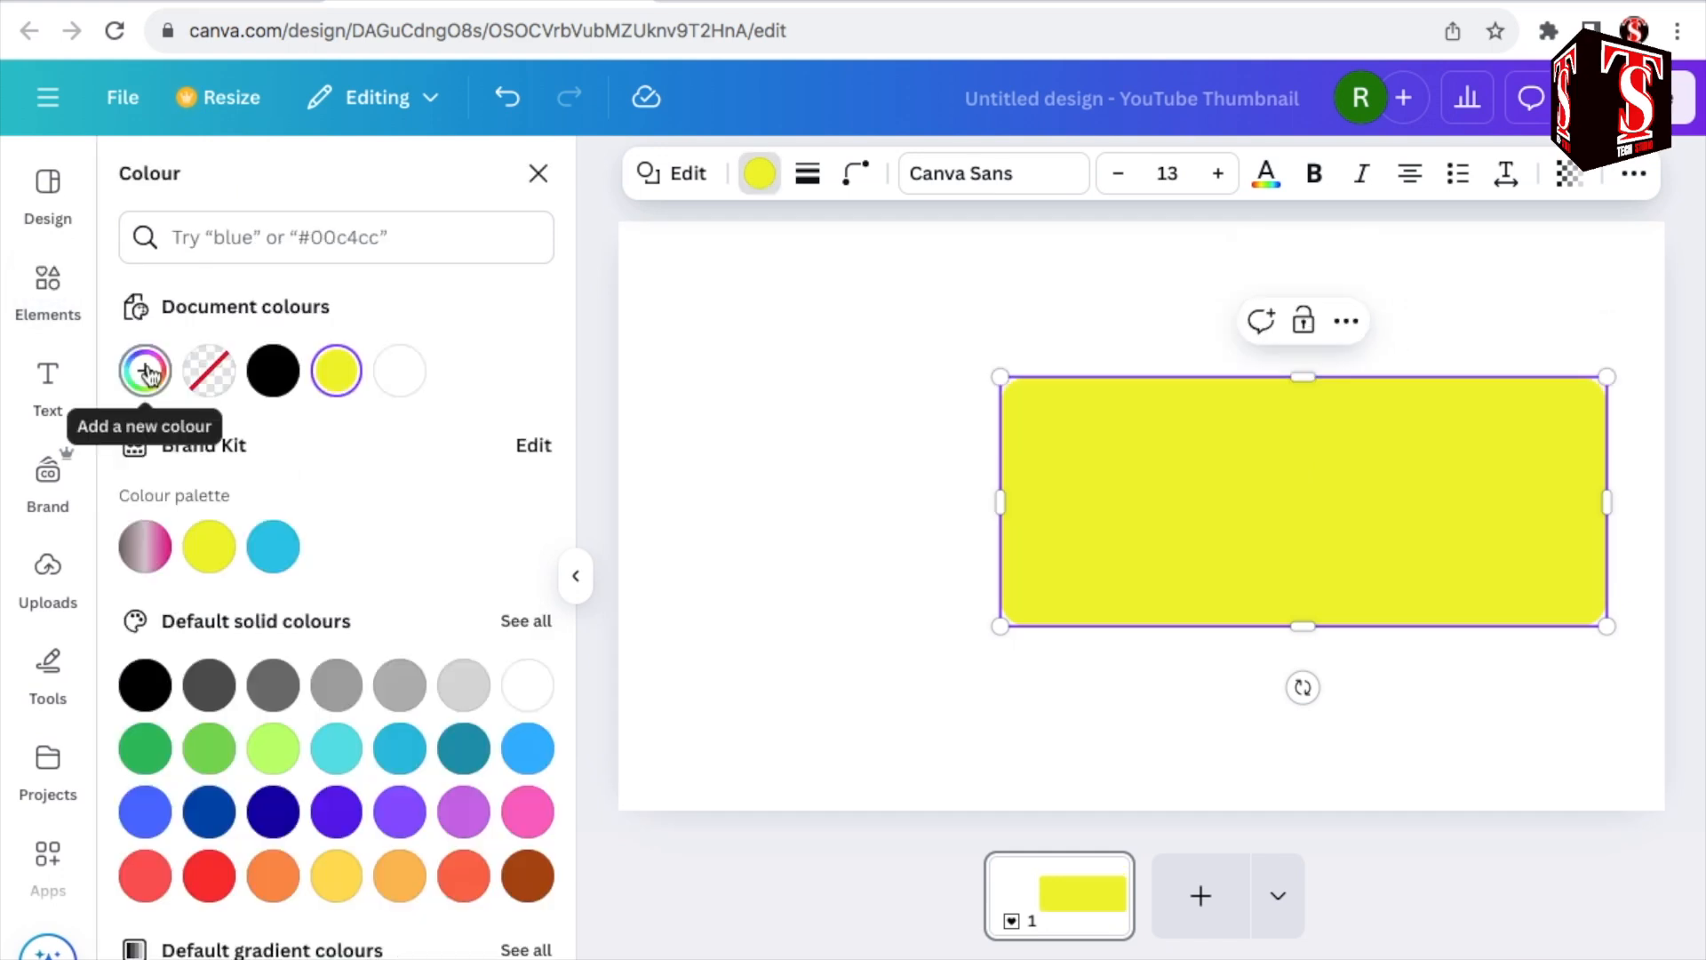
click(146, 372)
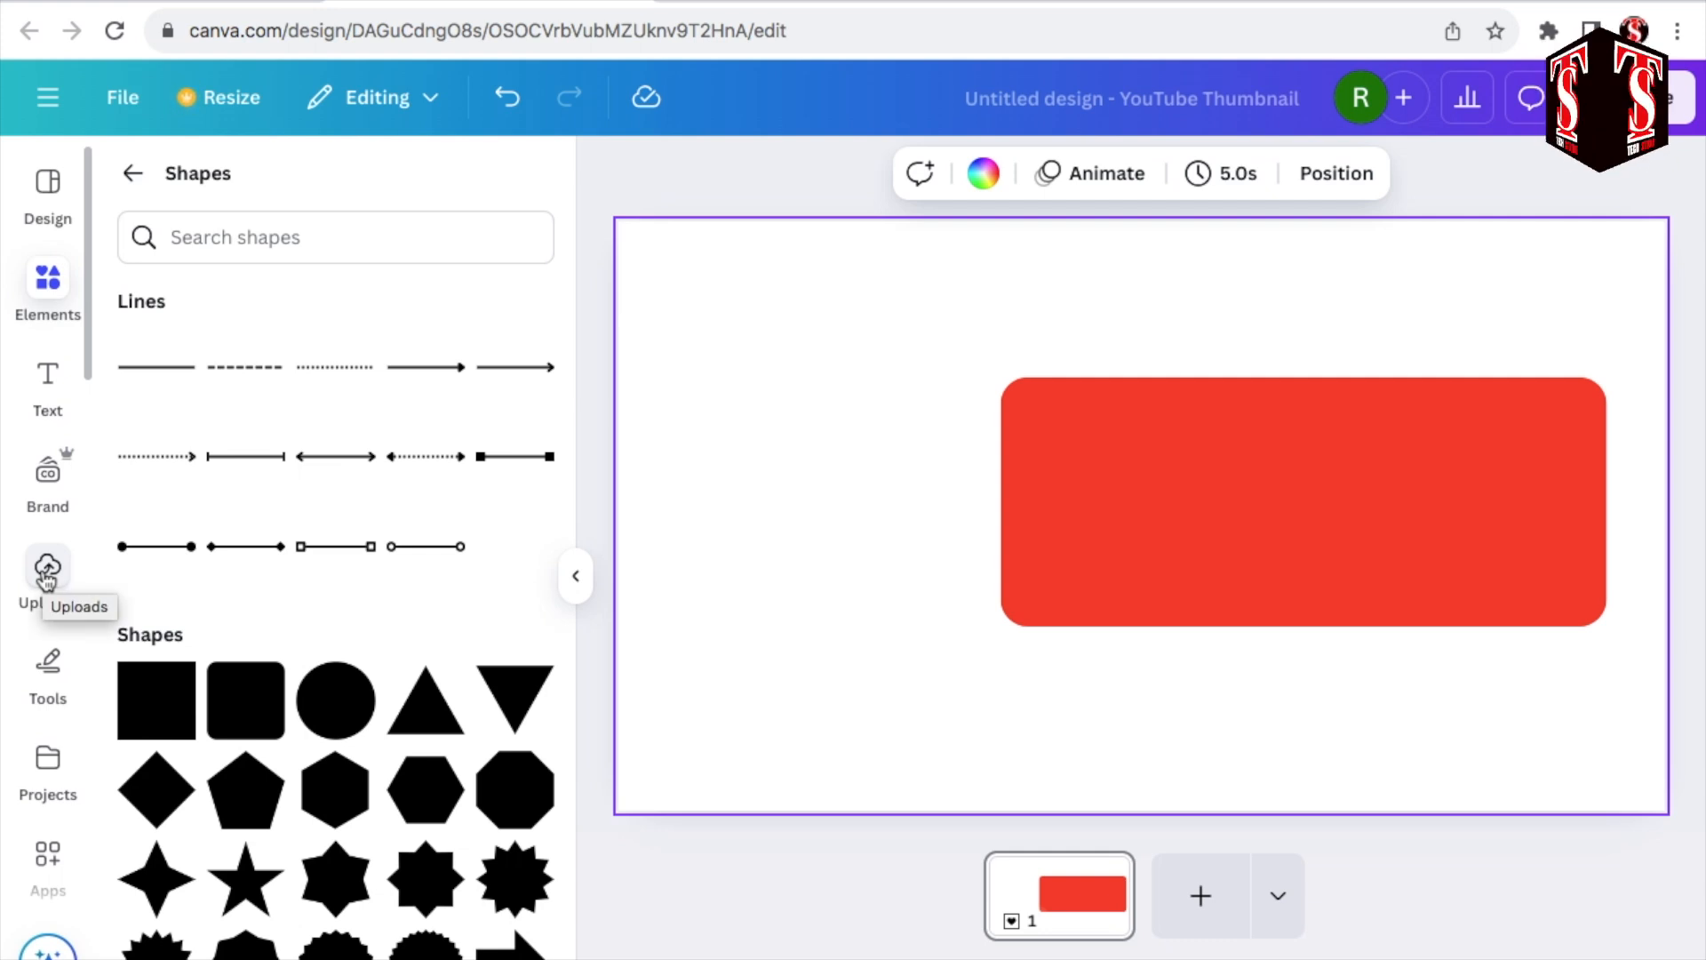
Insert the animated TS Tech Studio logo GIF from the uploaded videos, shrink it and place it just left of the red rectangle
click(47, 579)
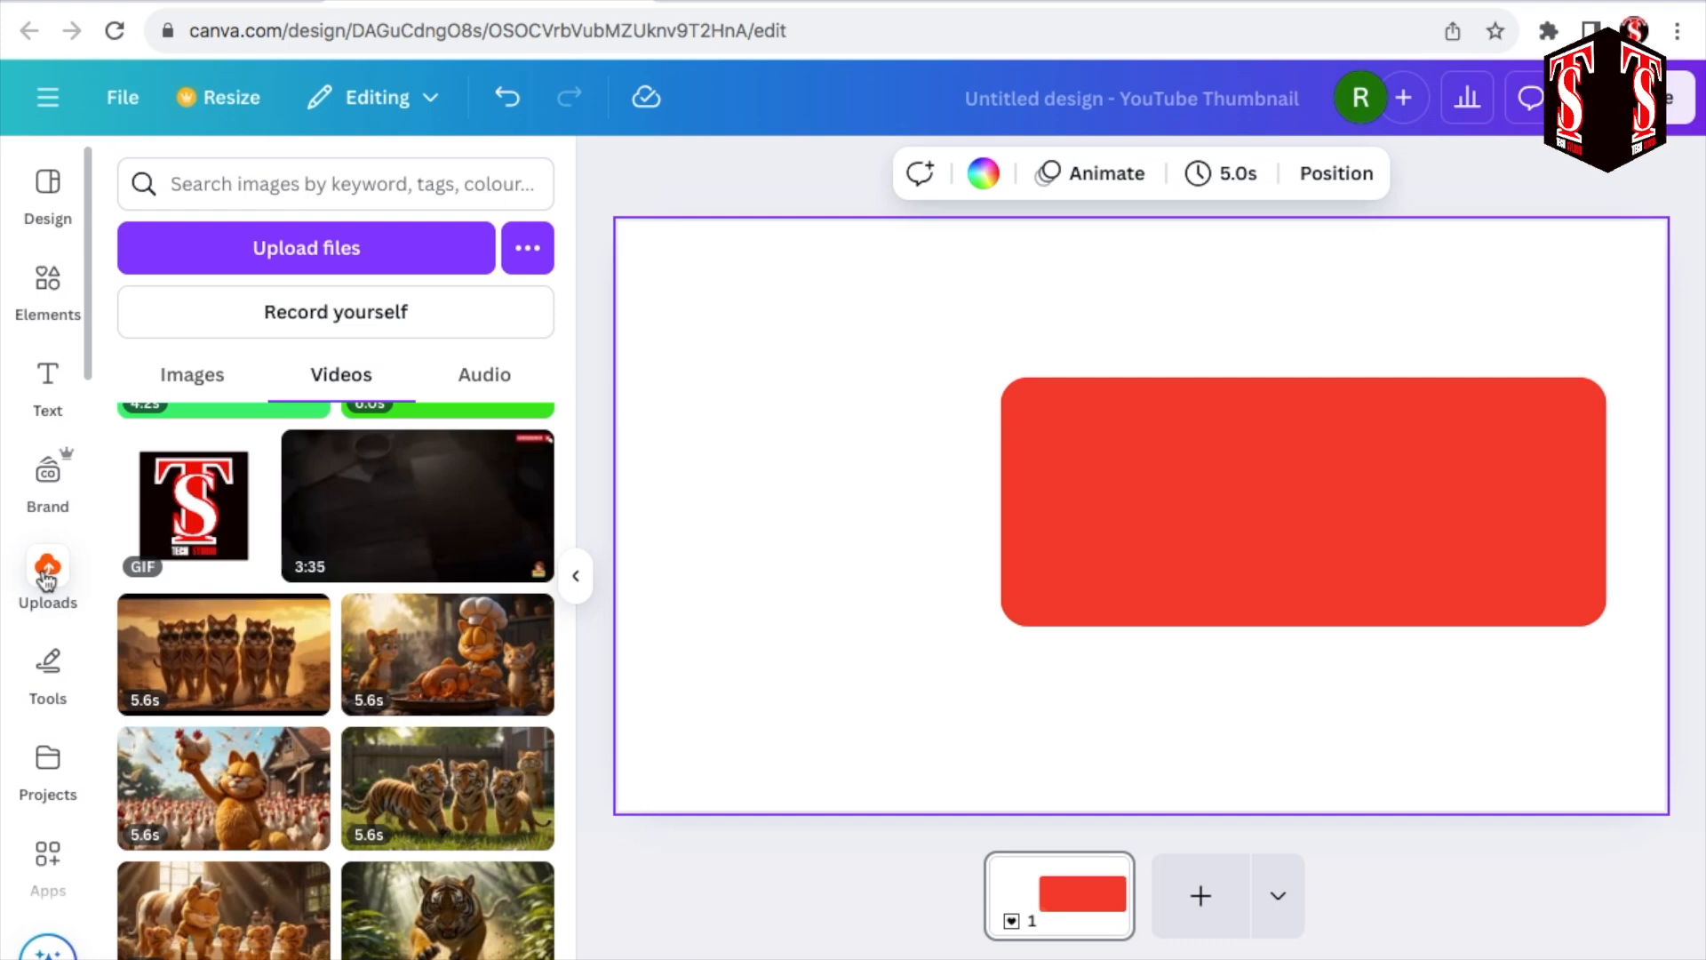
click(203, 513)
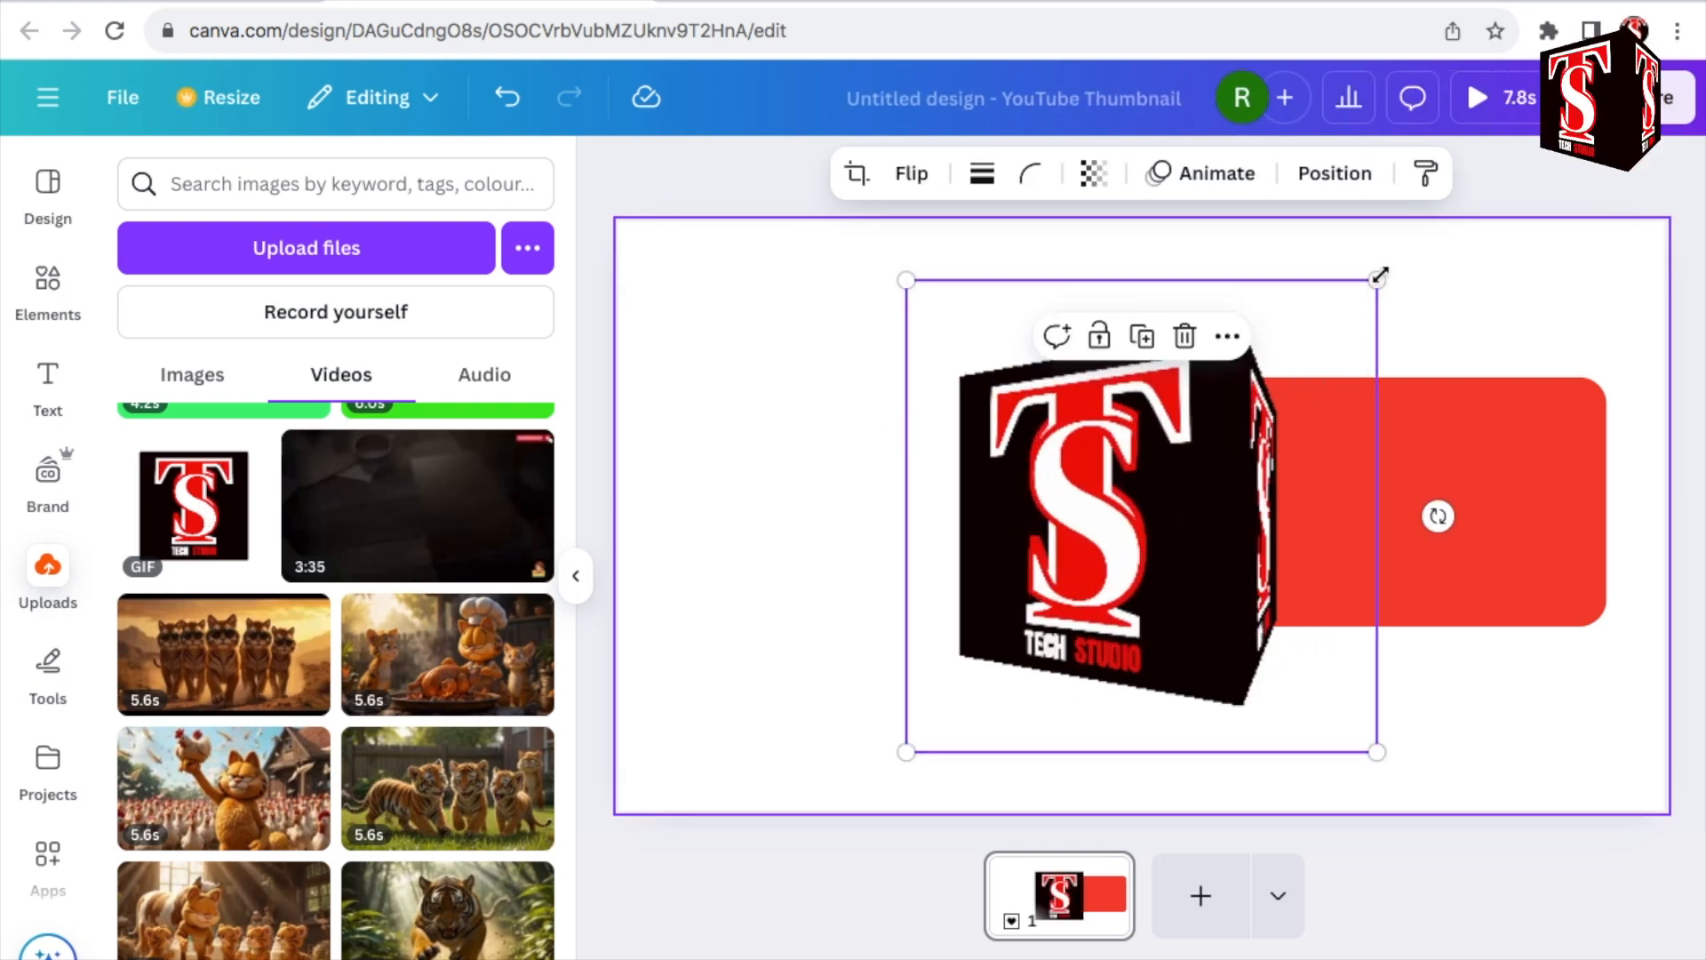
drag(1319, 330, 1137, 498)
drag(1008, 597, 833, 492)
Add a heading in white (#ffffff) reading "Subscribe" over the red rectangle
click(48, 380)
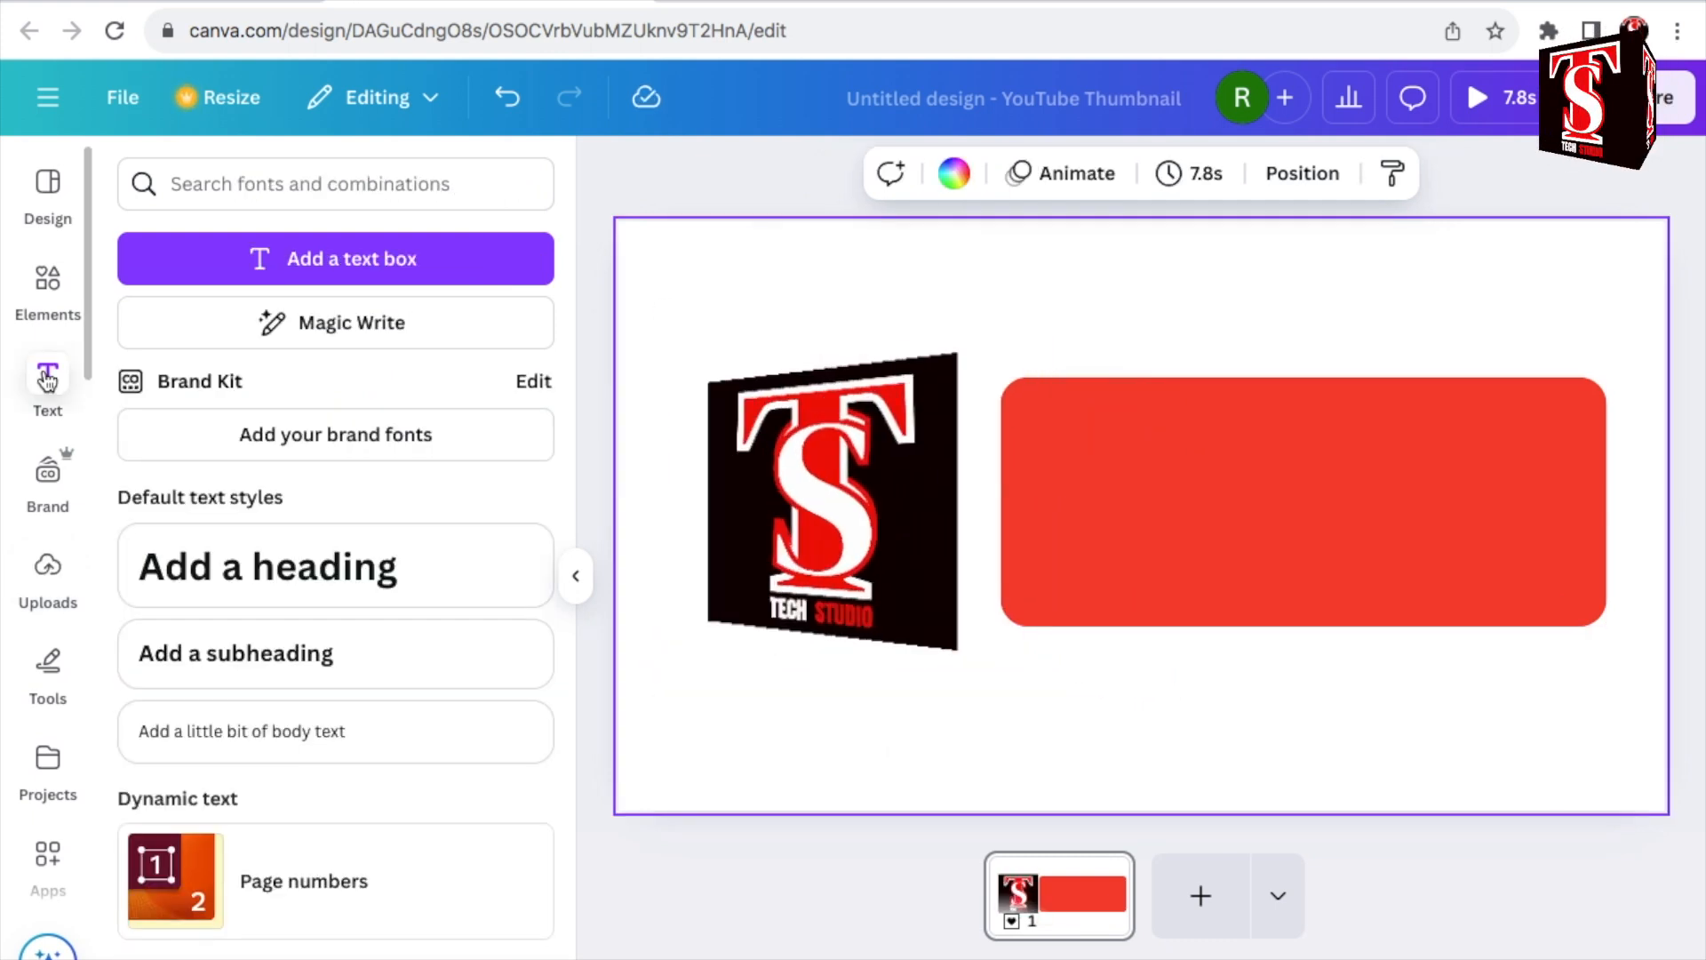
click(274, 575)
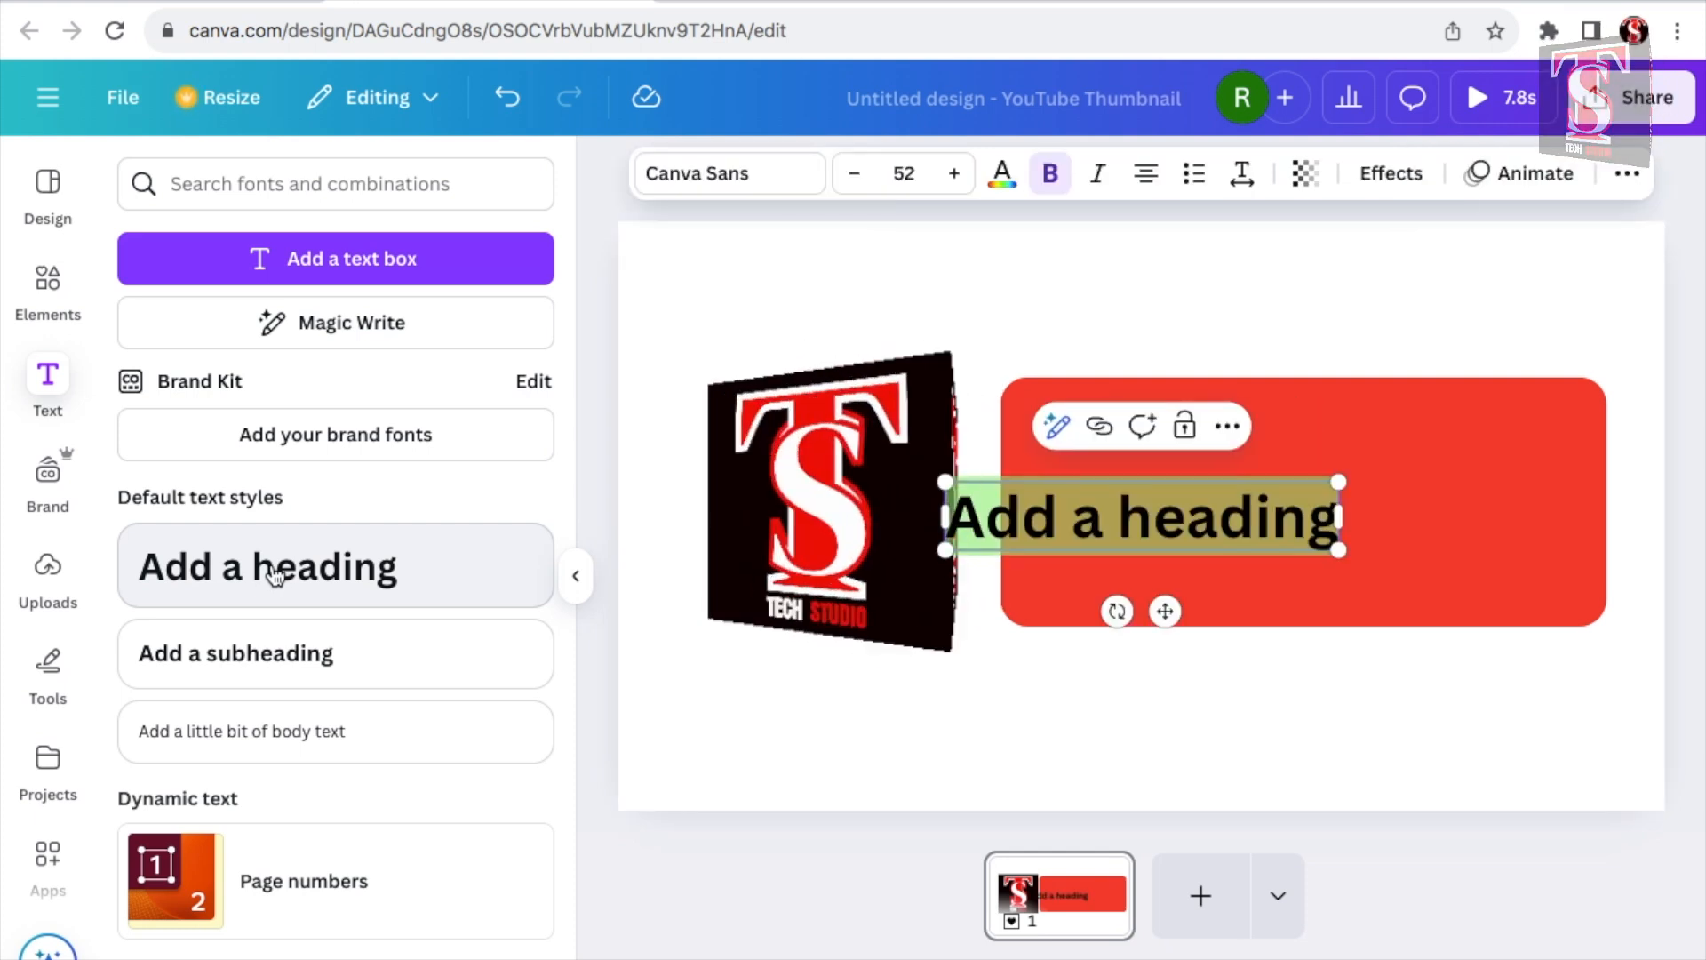
click(1002, 172)
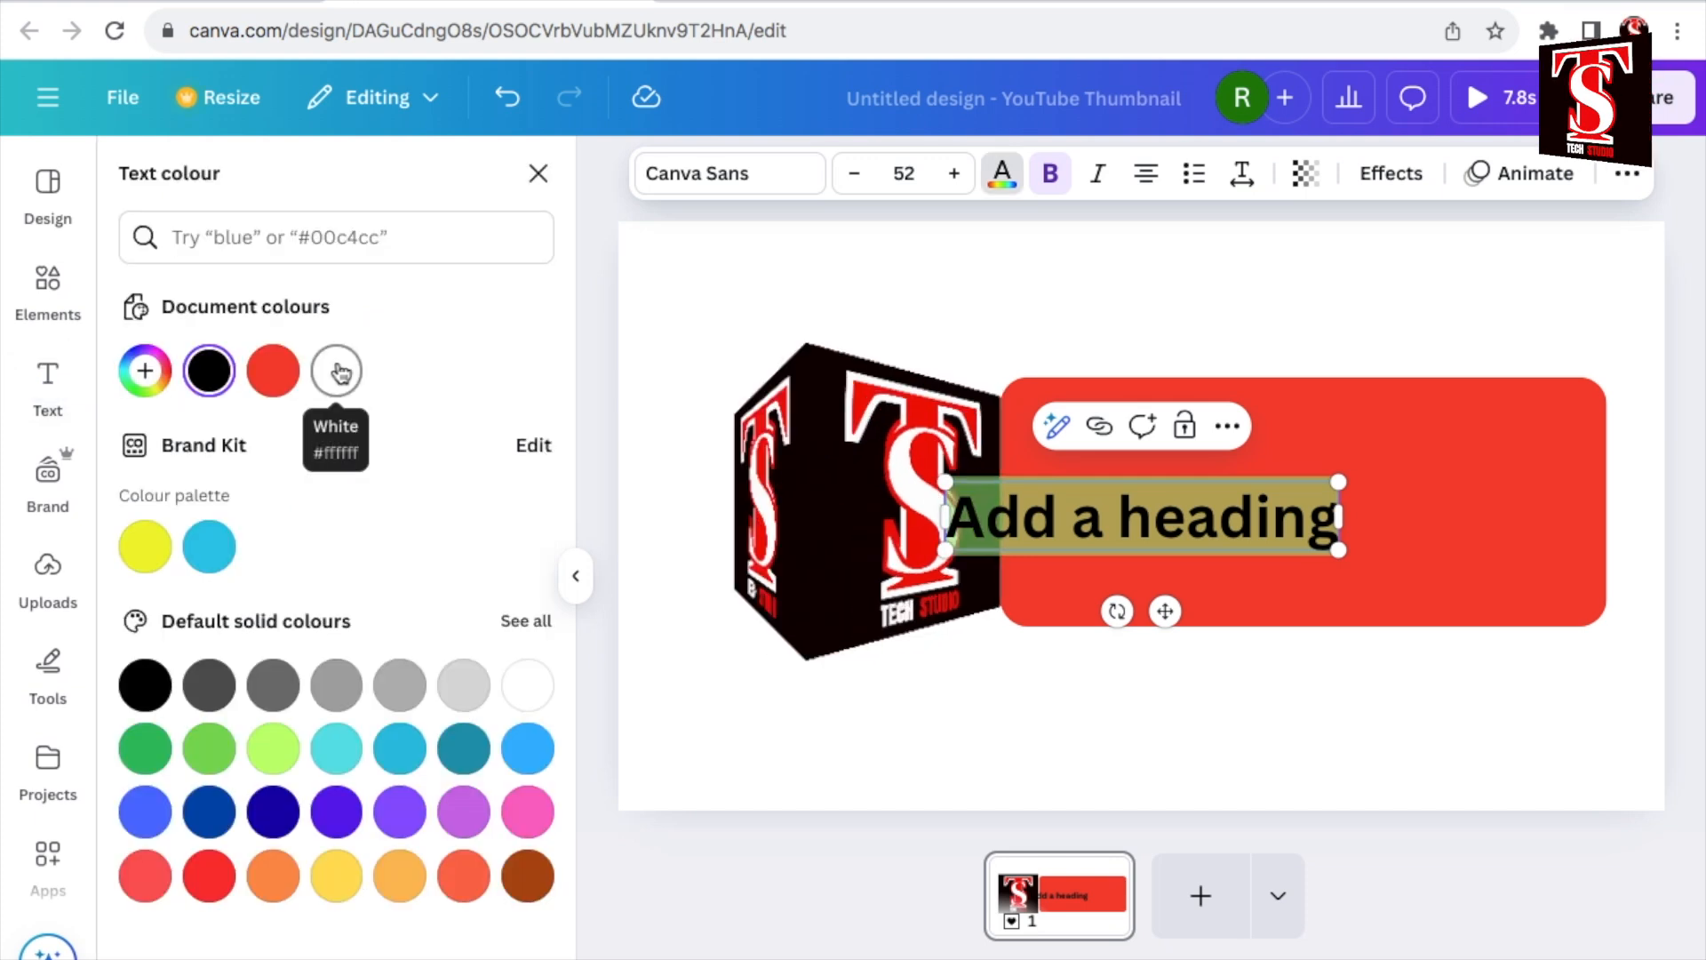
click(338, 372)
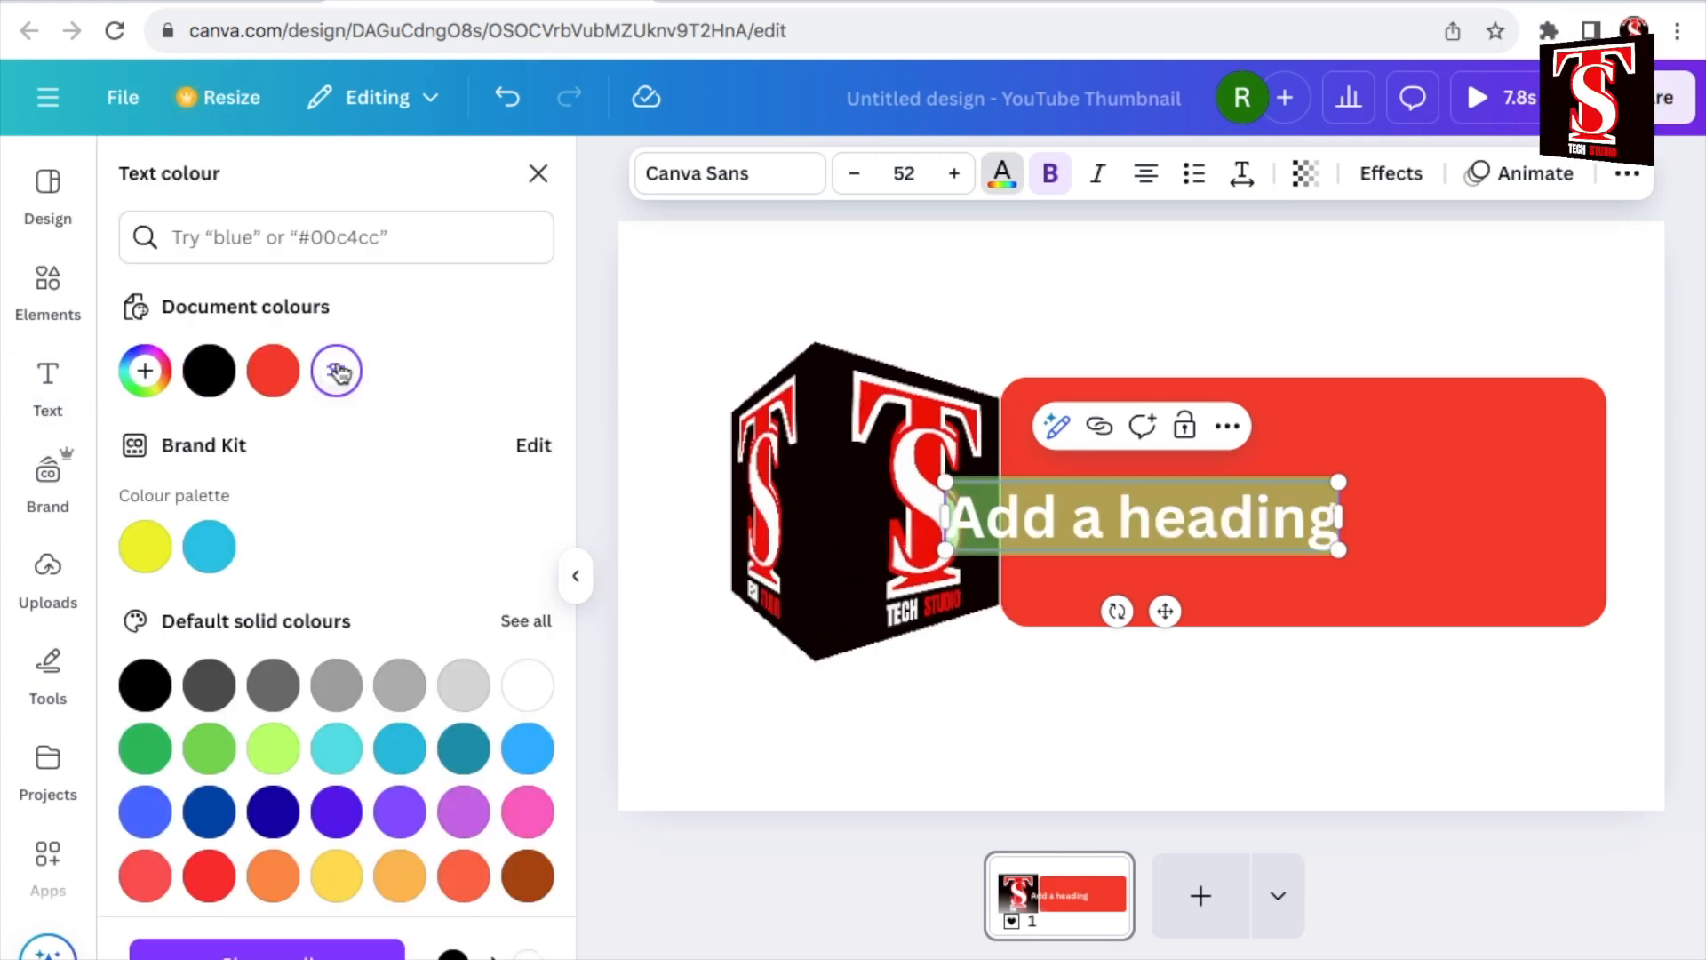
text(Subscribe)
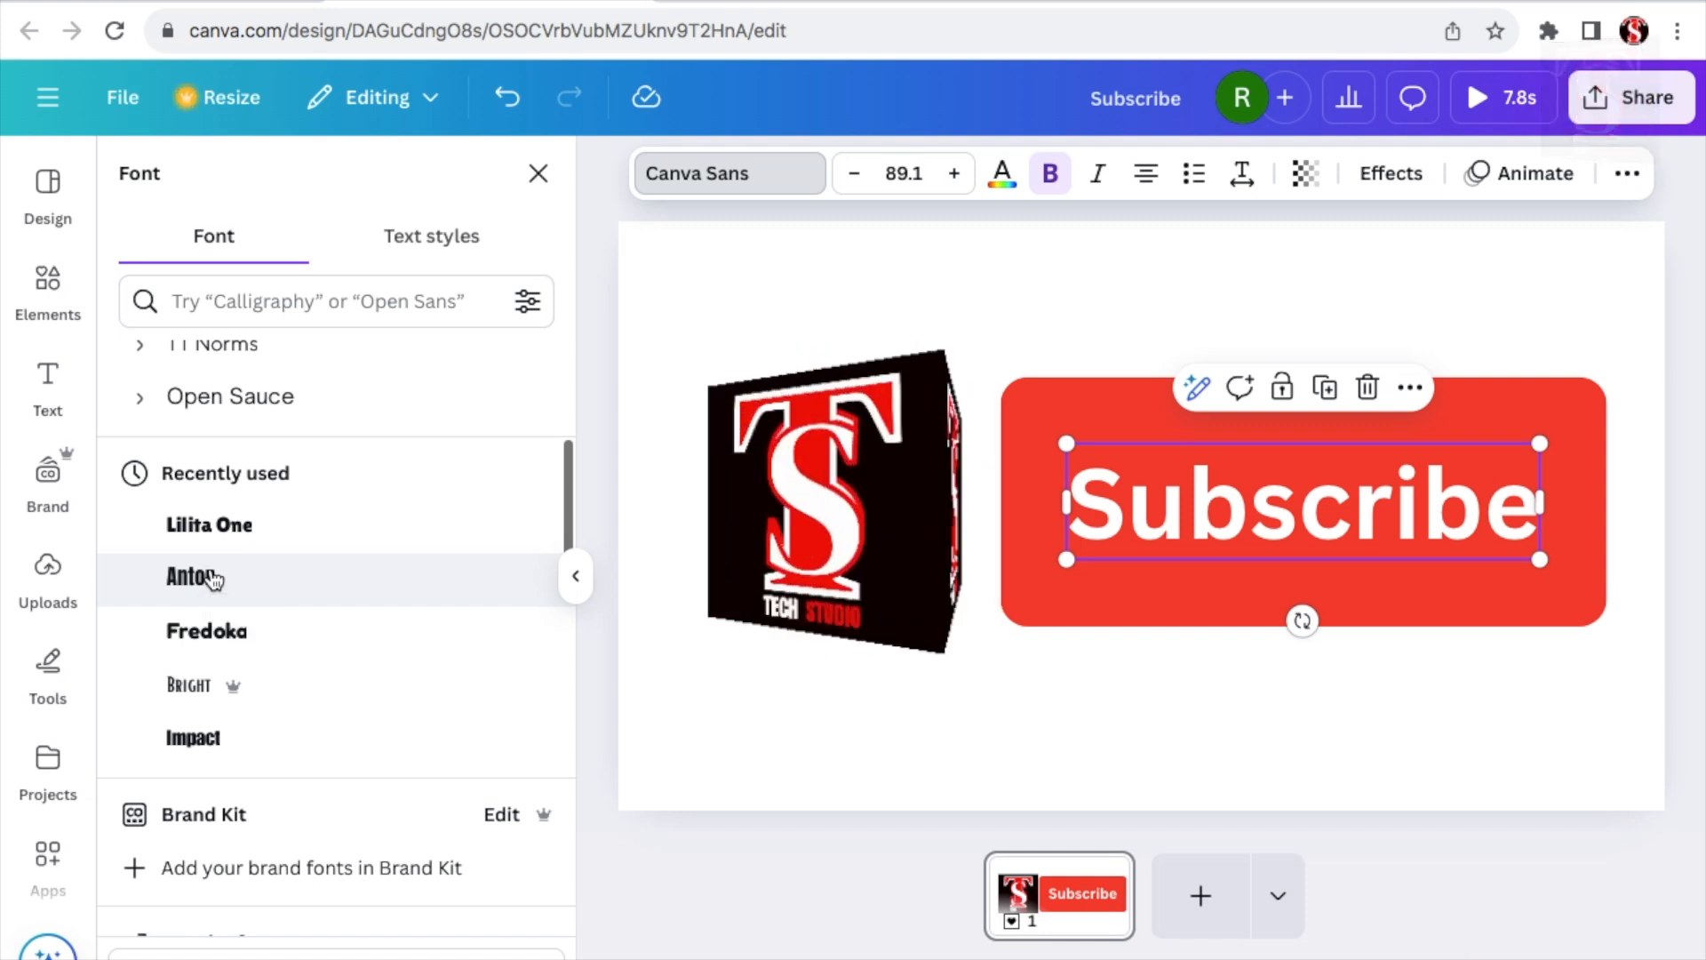
Set the "Subscribe" heading in the Anton font, enlarge it to size 120 and centre it on the red rectangle
click(211, 578)
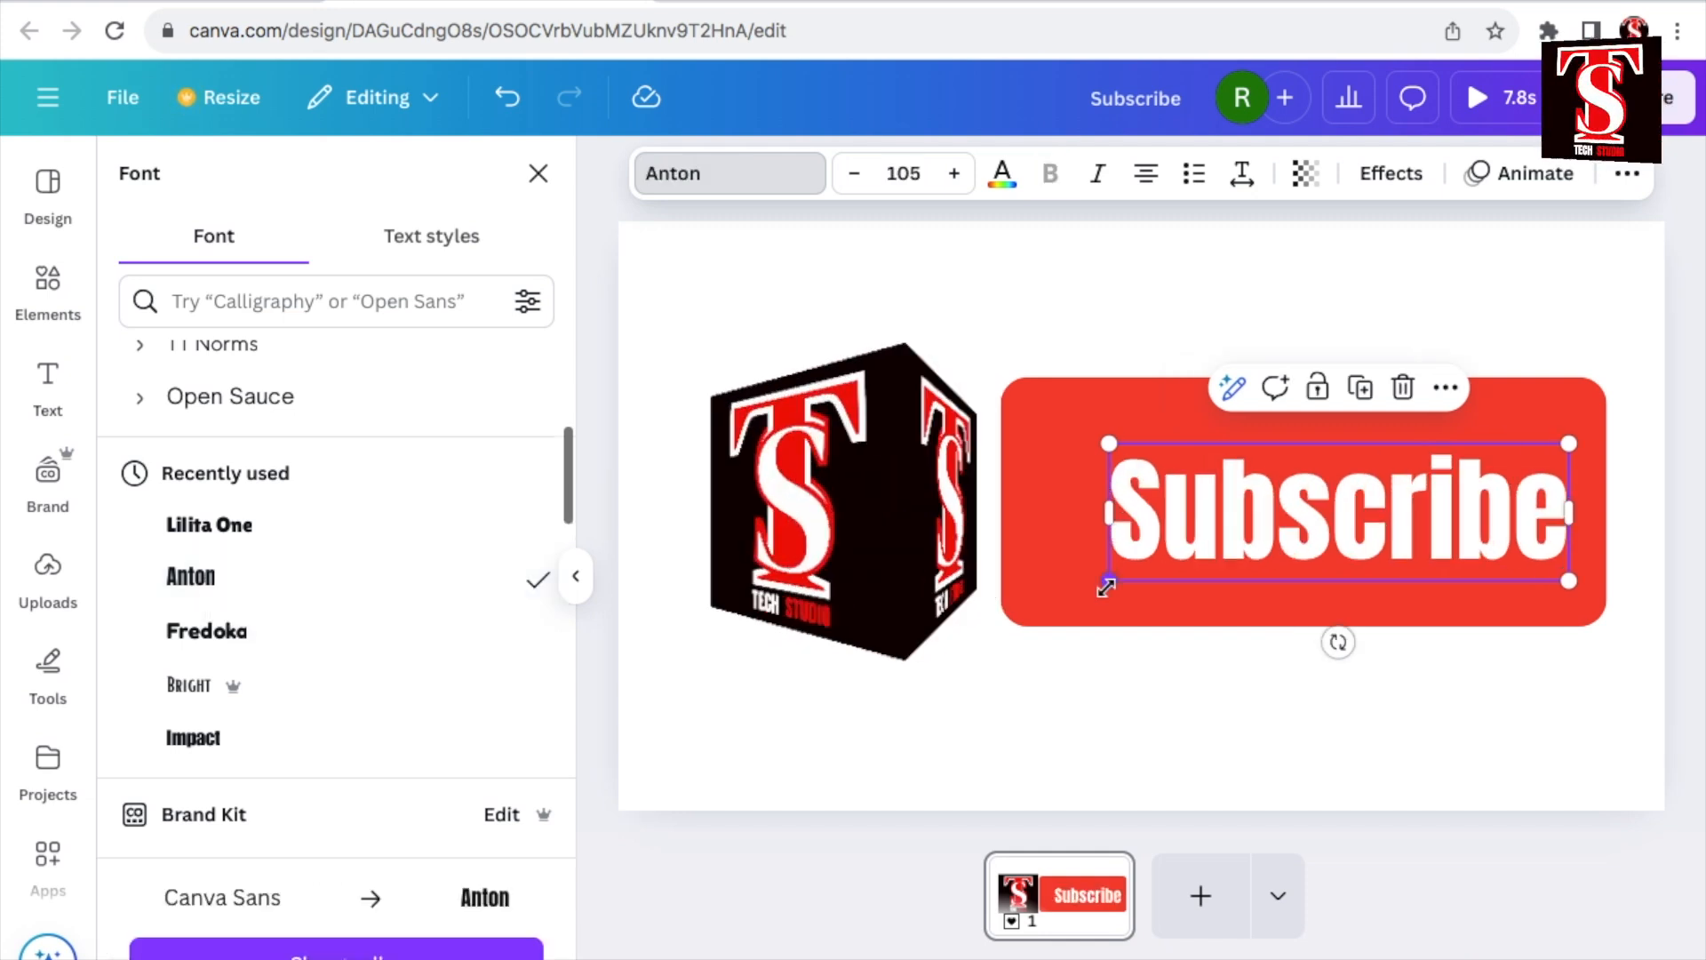
drag(1108, 586, 1044, 589)
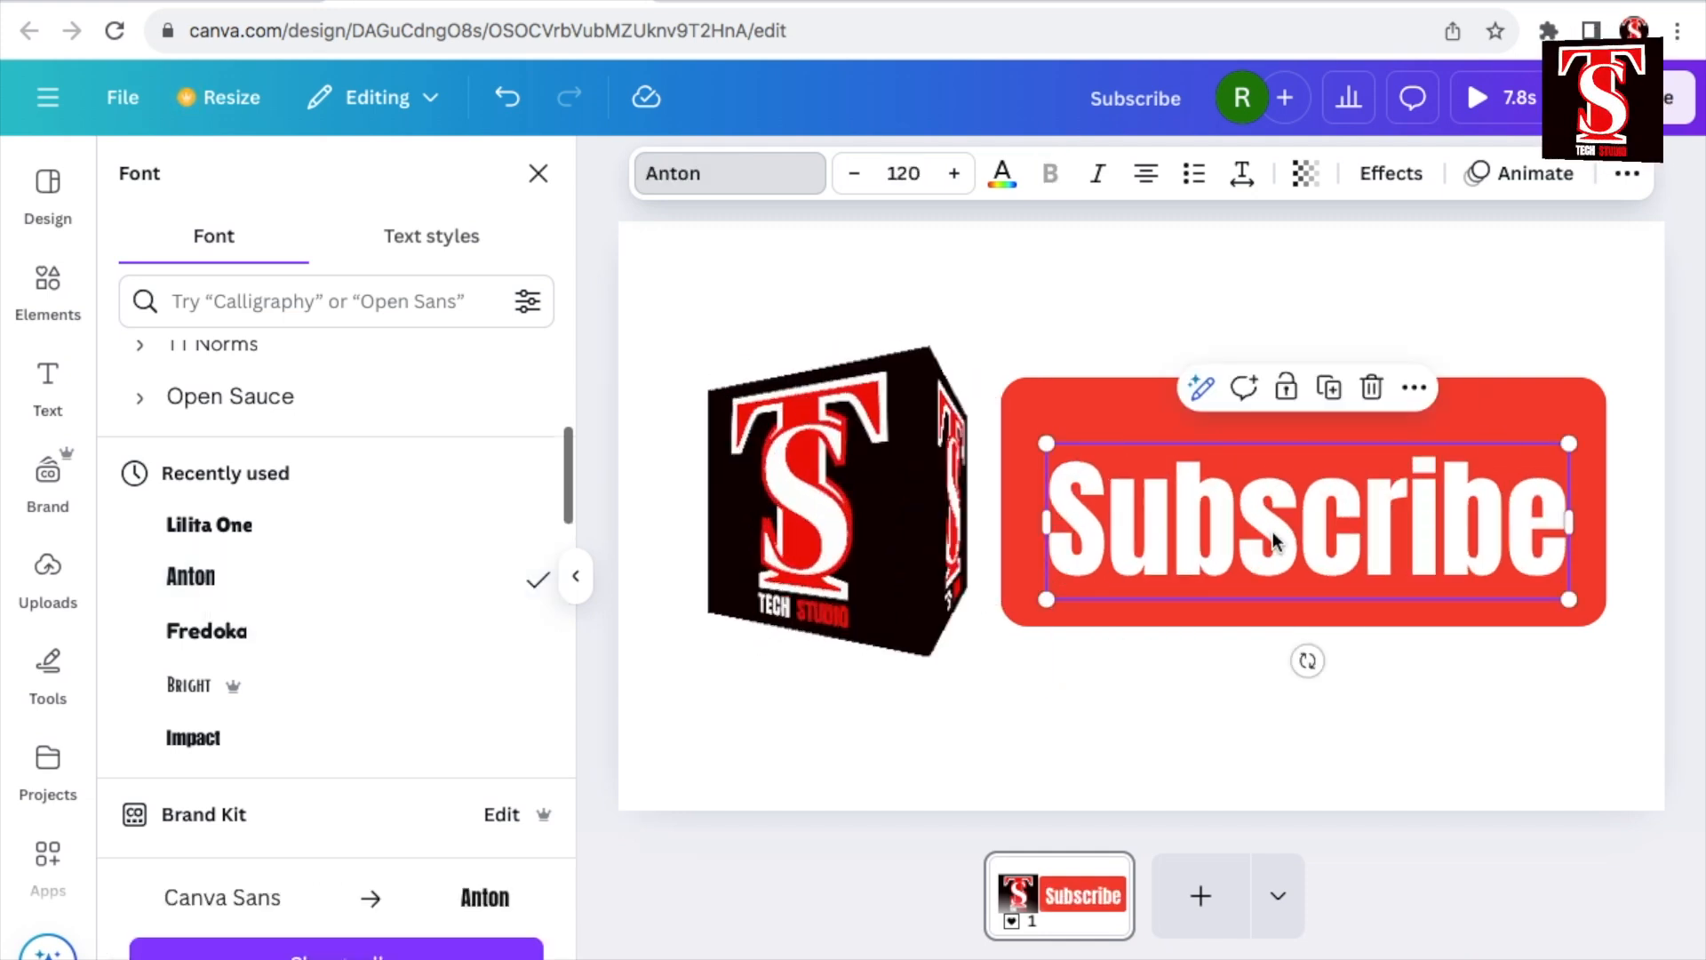
drag(1280, 523, 1280, 503)
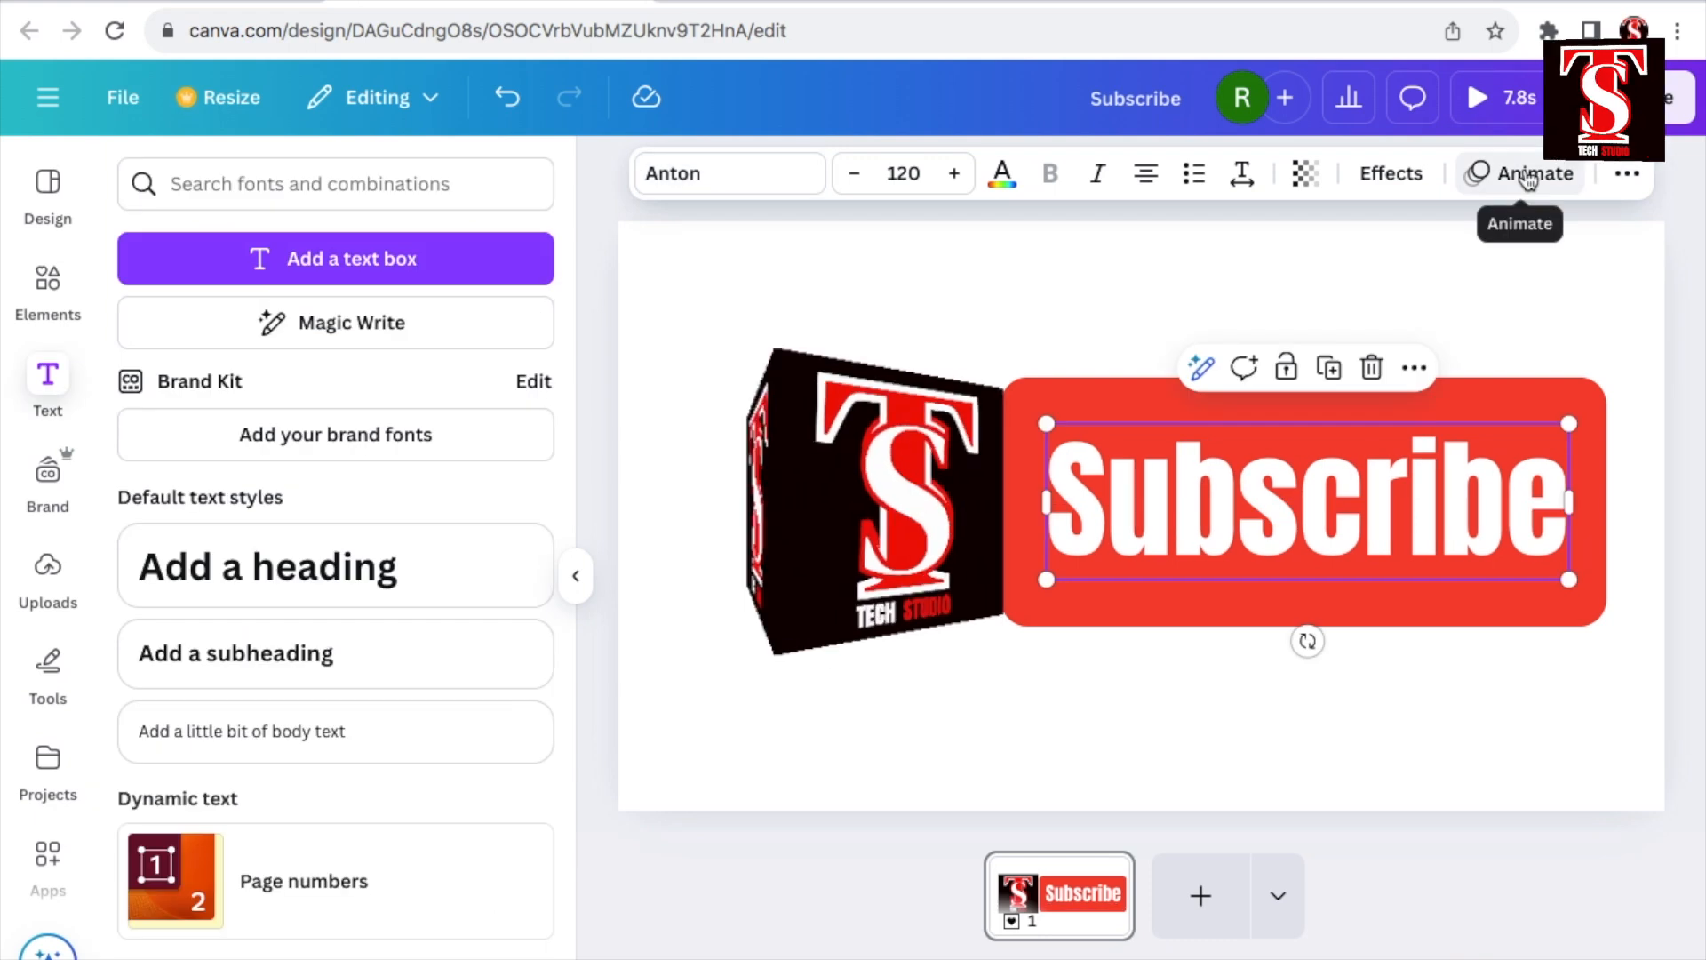
Apply the Bounce text animation to the "Subscribe" heading
click(1527, 174)
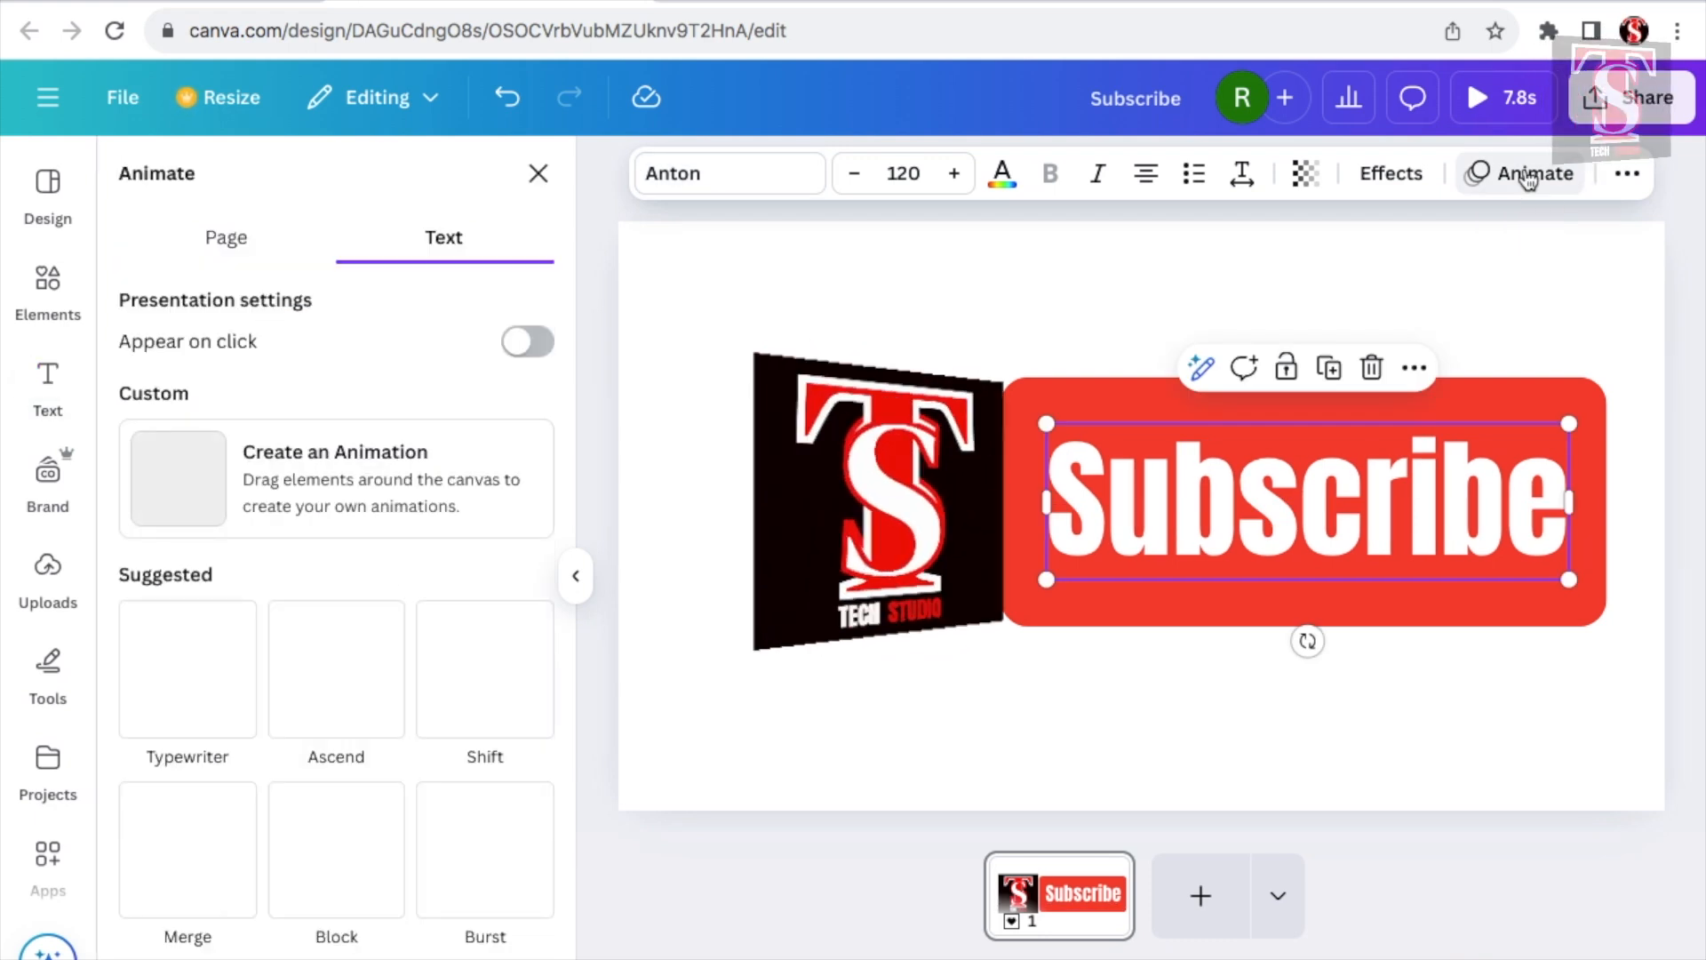
scroll(203, 826, down, 3)
click(200, 822)
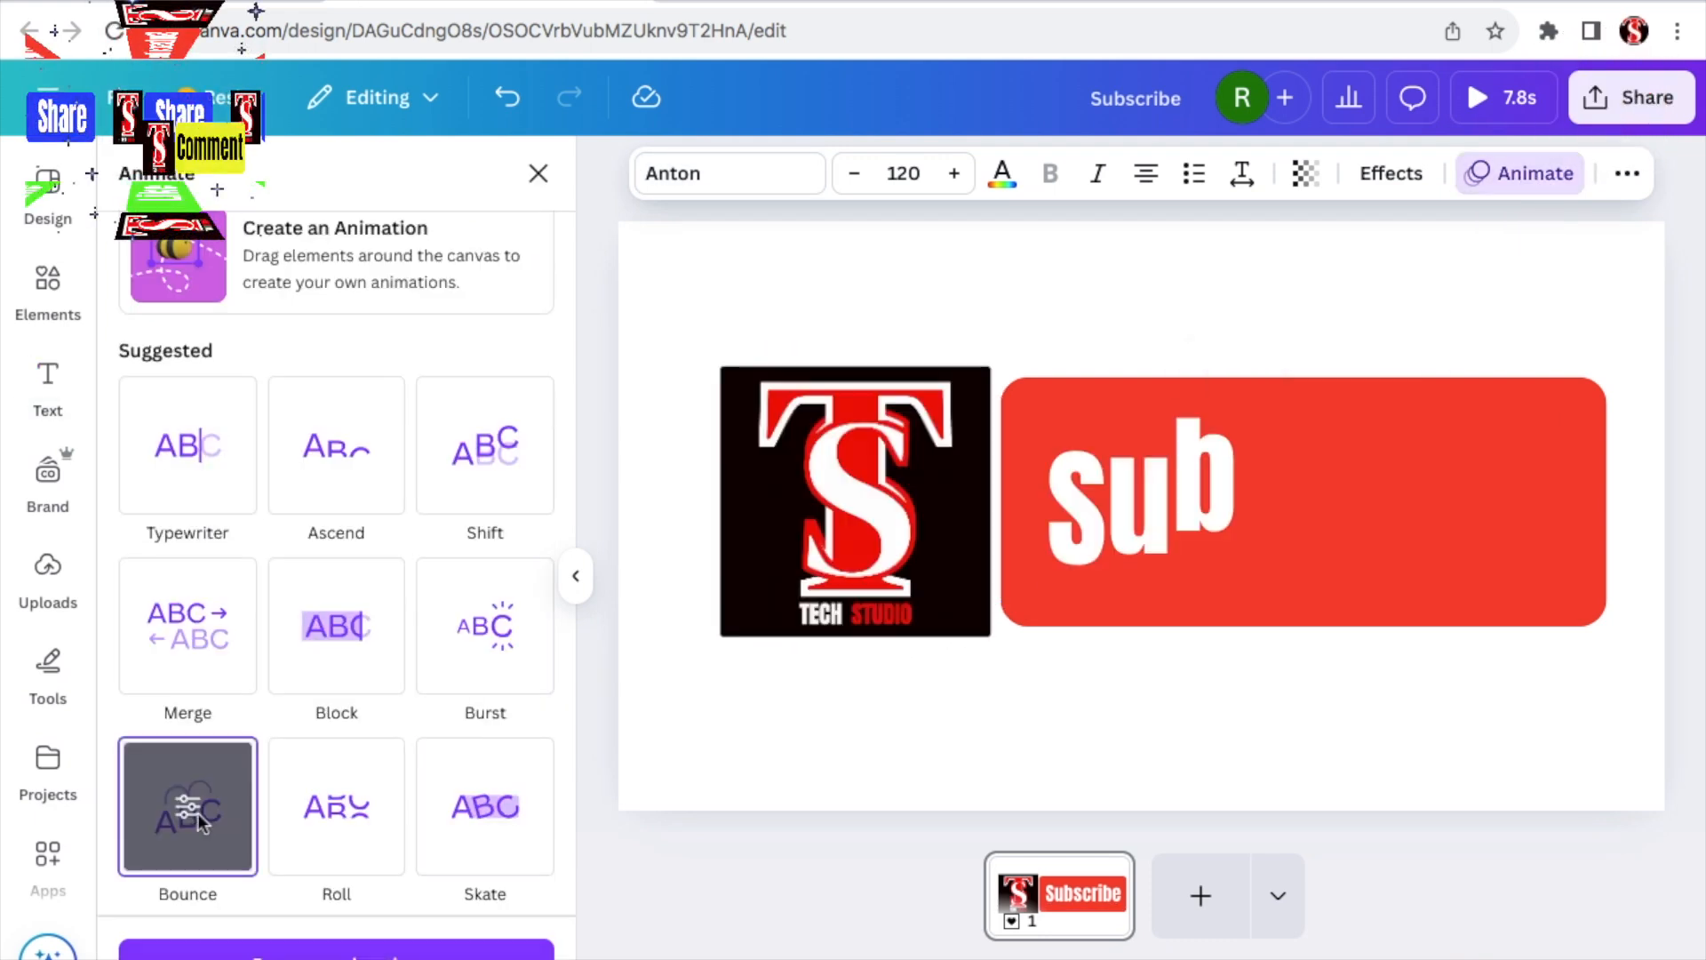
click(1384, 693)
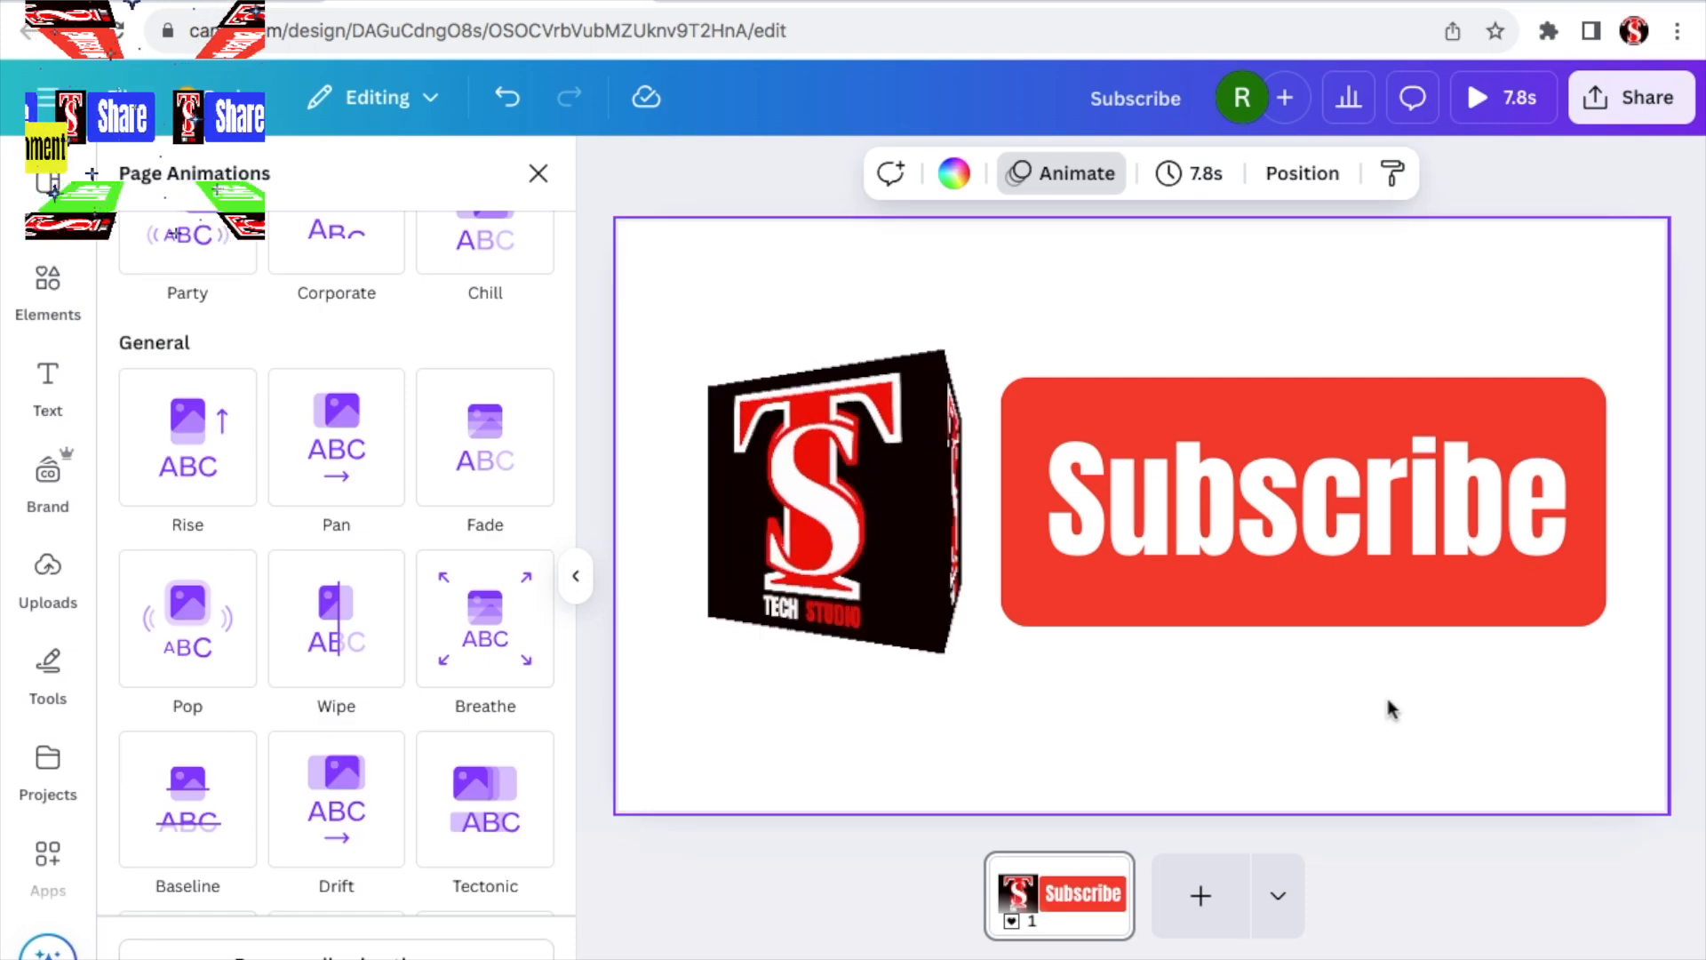
Download the Subscribe design as a PNG with a transparent background
click(1646, 97)
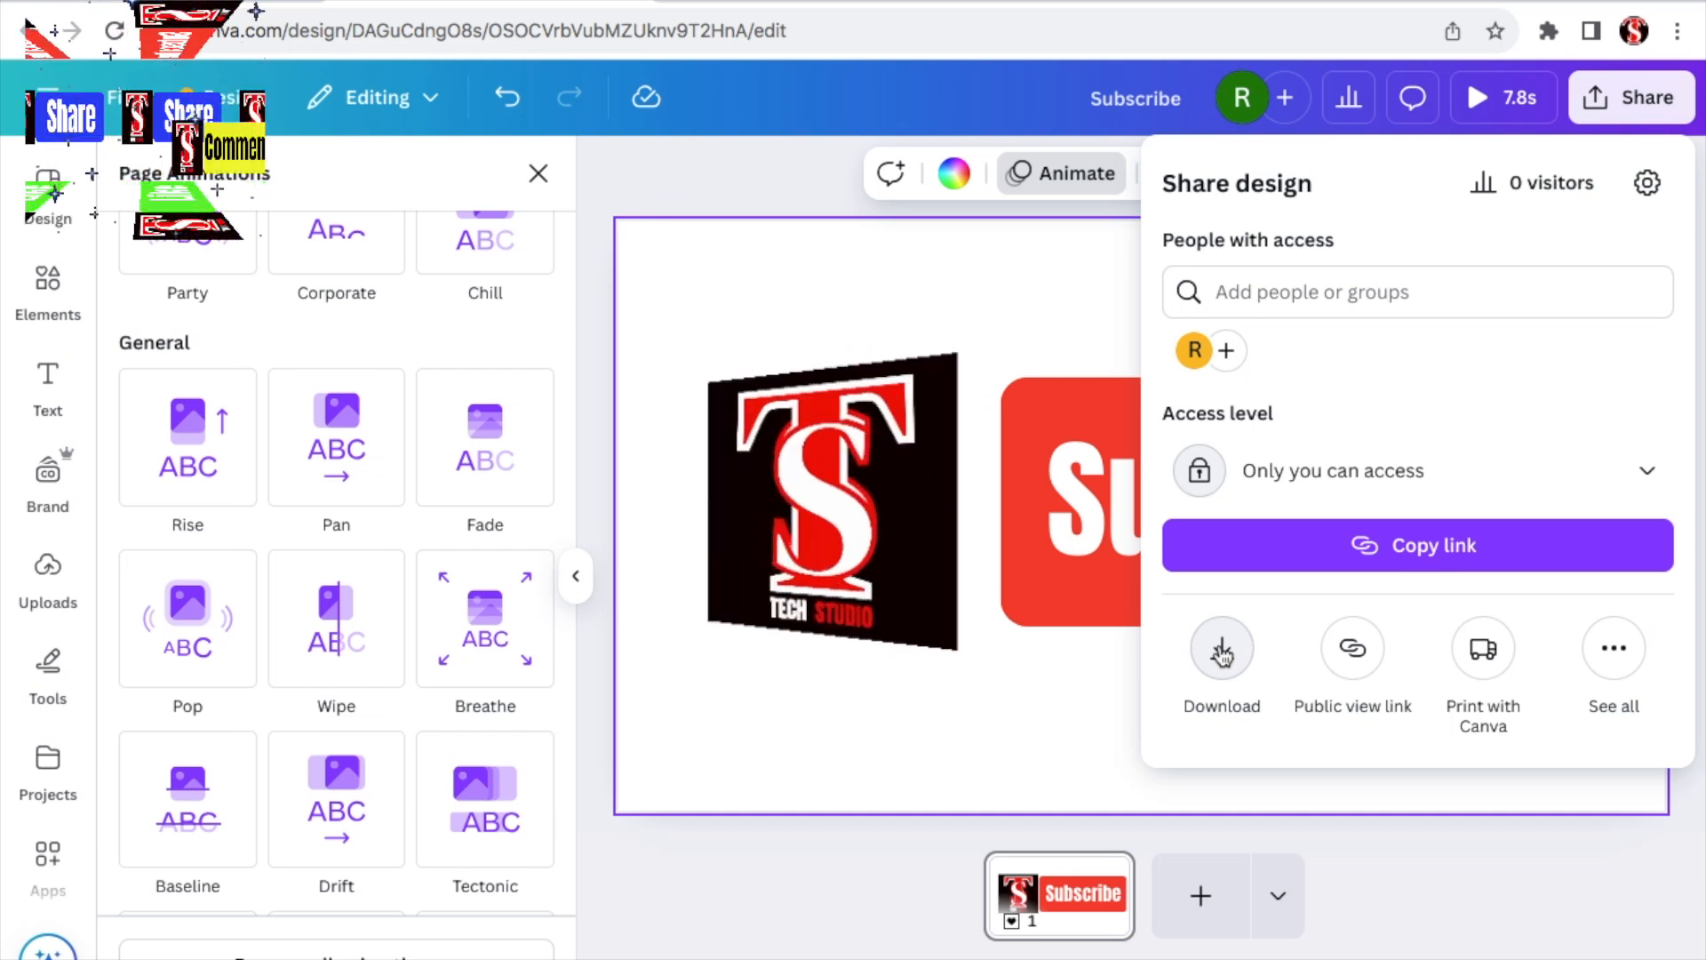
click(1219, 646)
click(1333, 283)
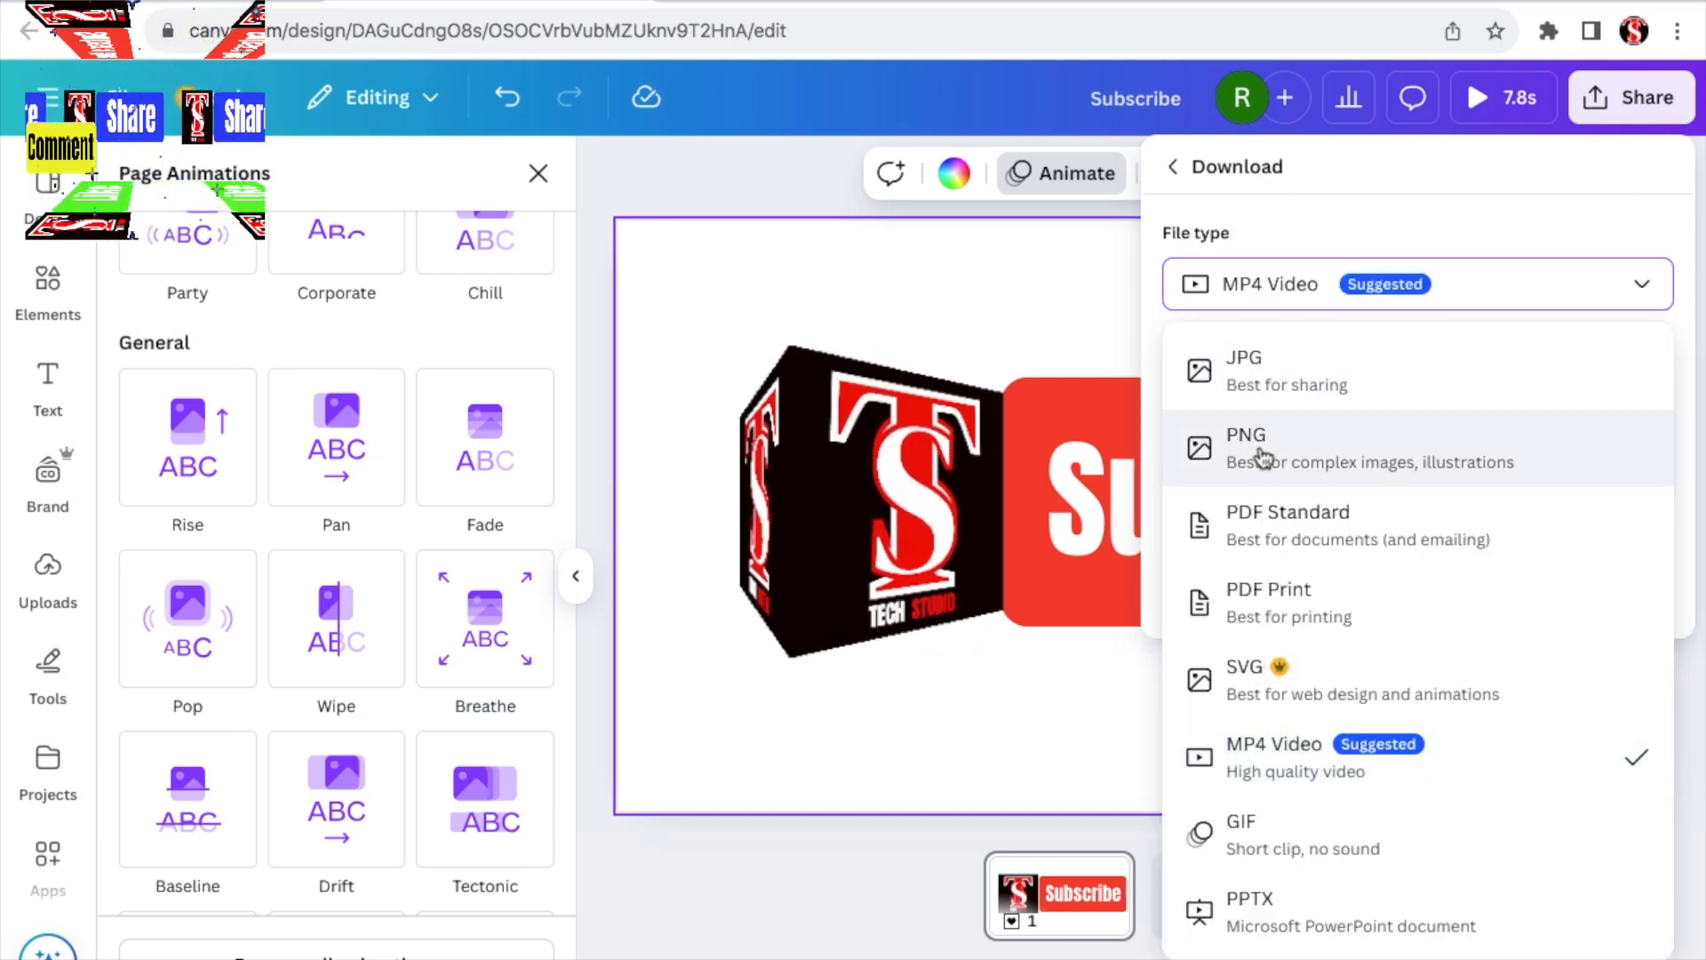
click(1262, 444)
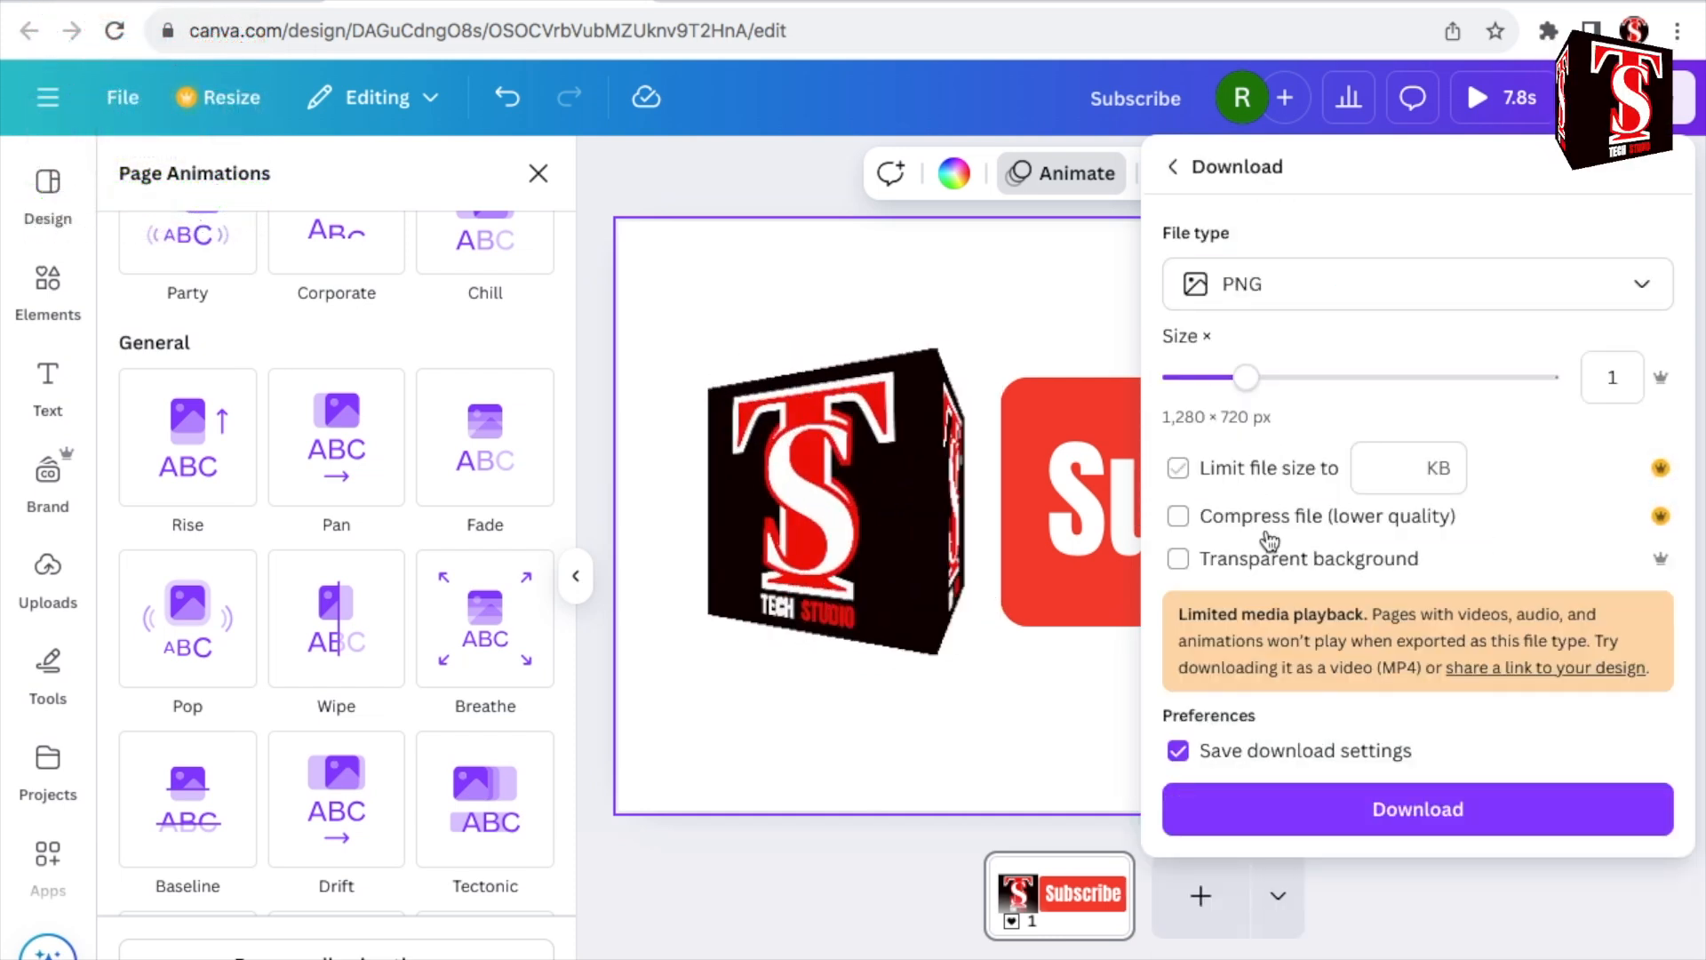
click(1180, 563)
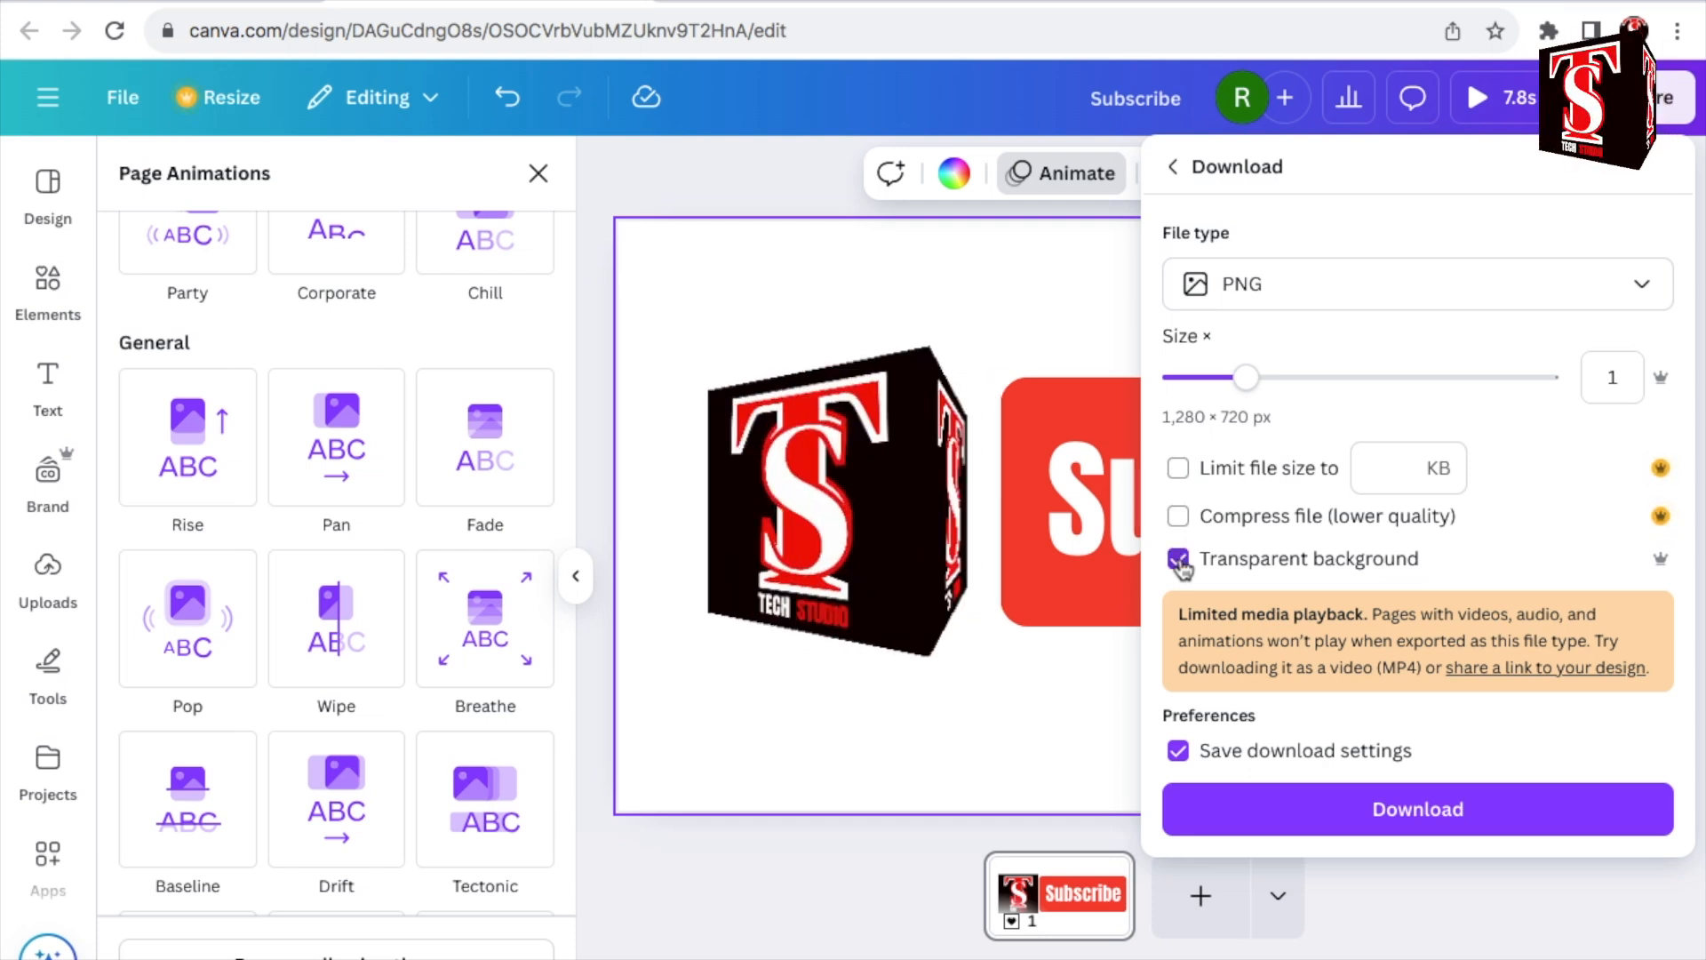
click(1422, 808)
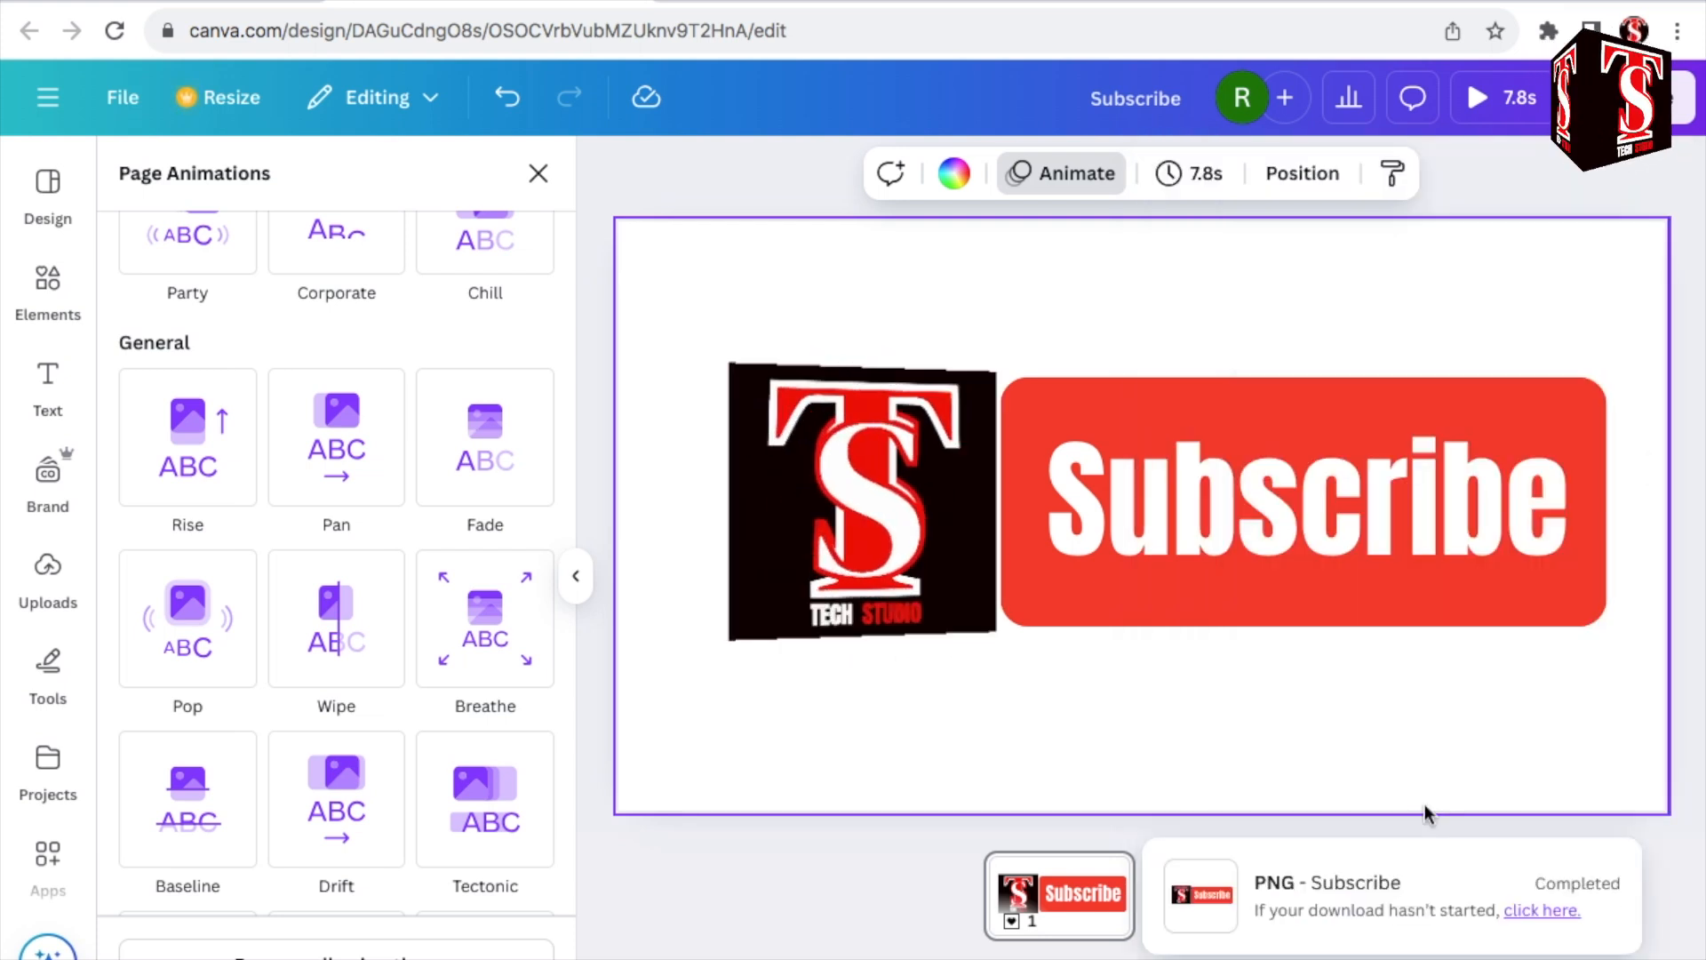
Recolour the red rectangle behind the "Subscribe" text to the custom green #63F430
click(1564, 405)
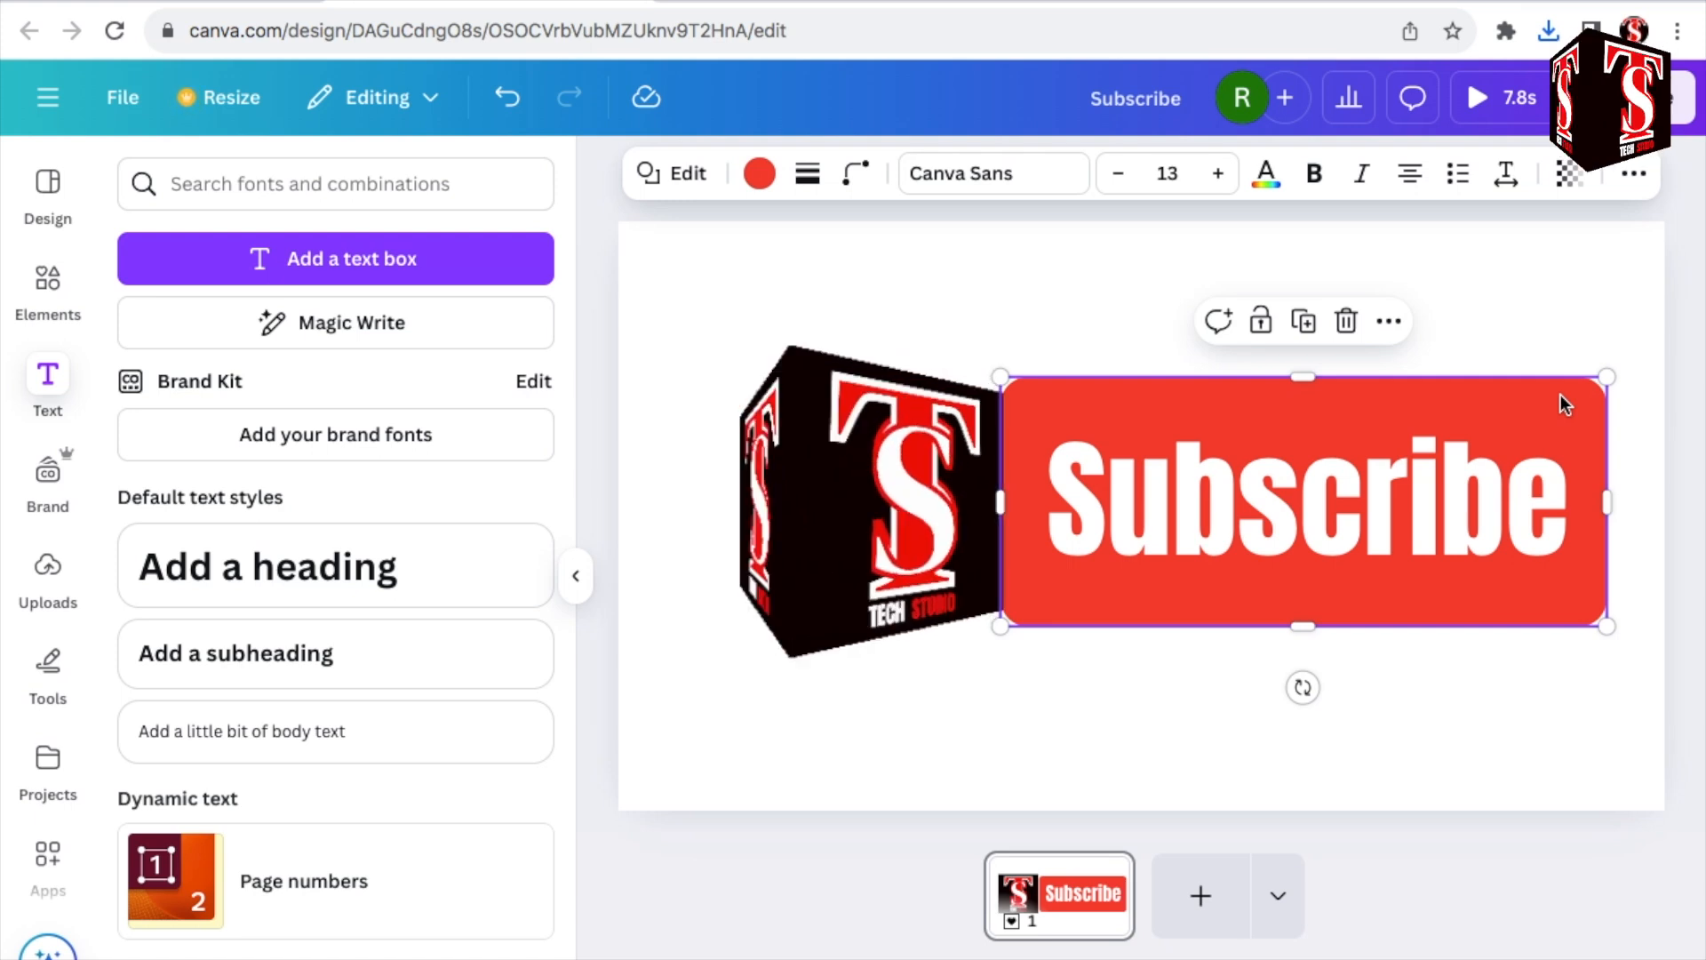
click(758, 175)
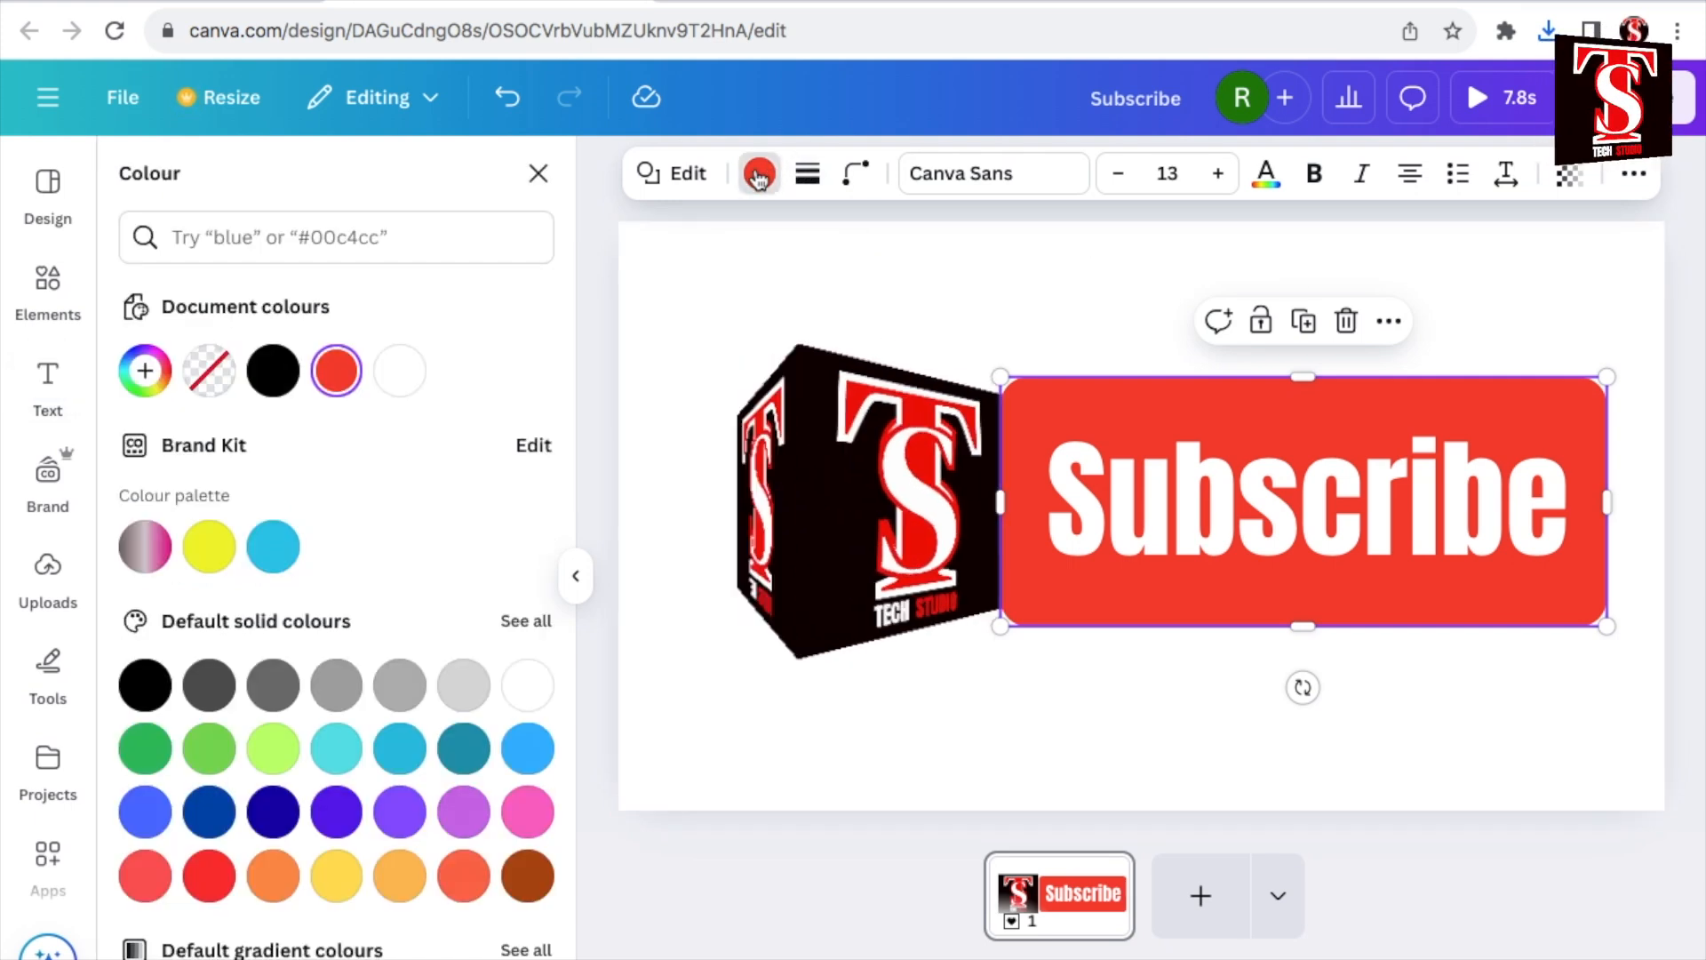
click(146, 374)
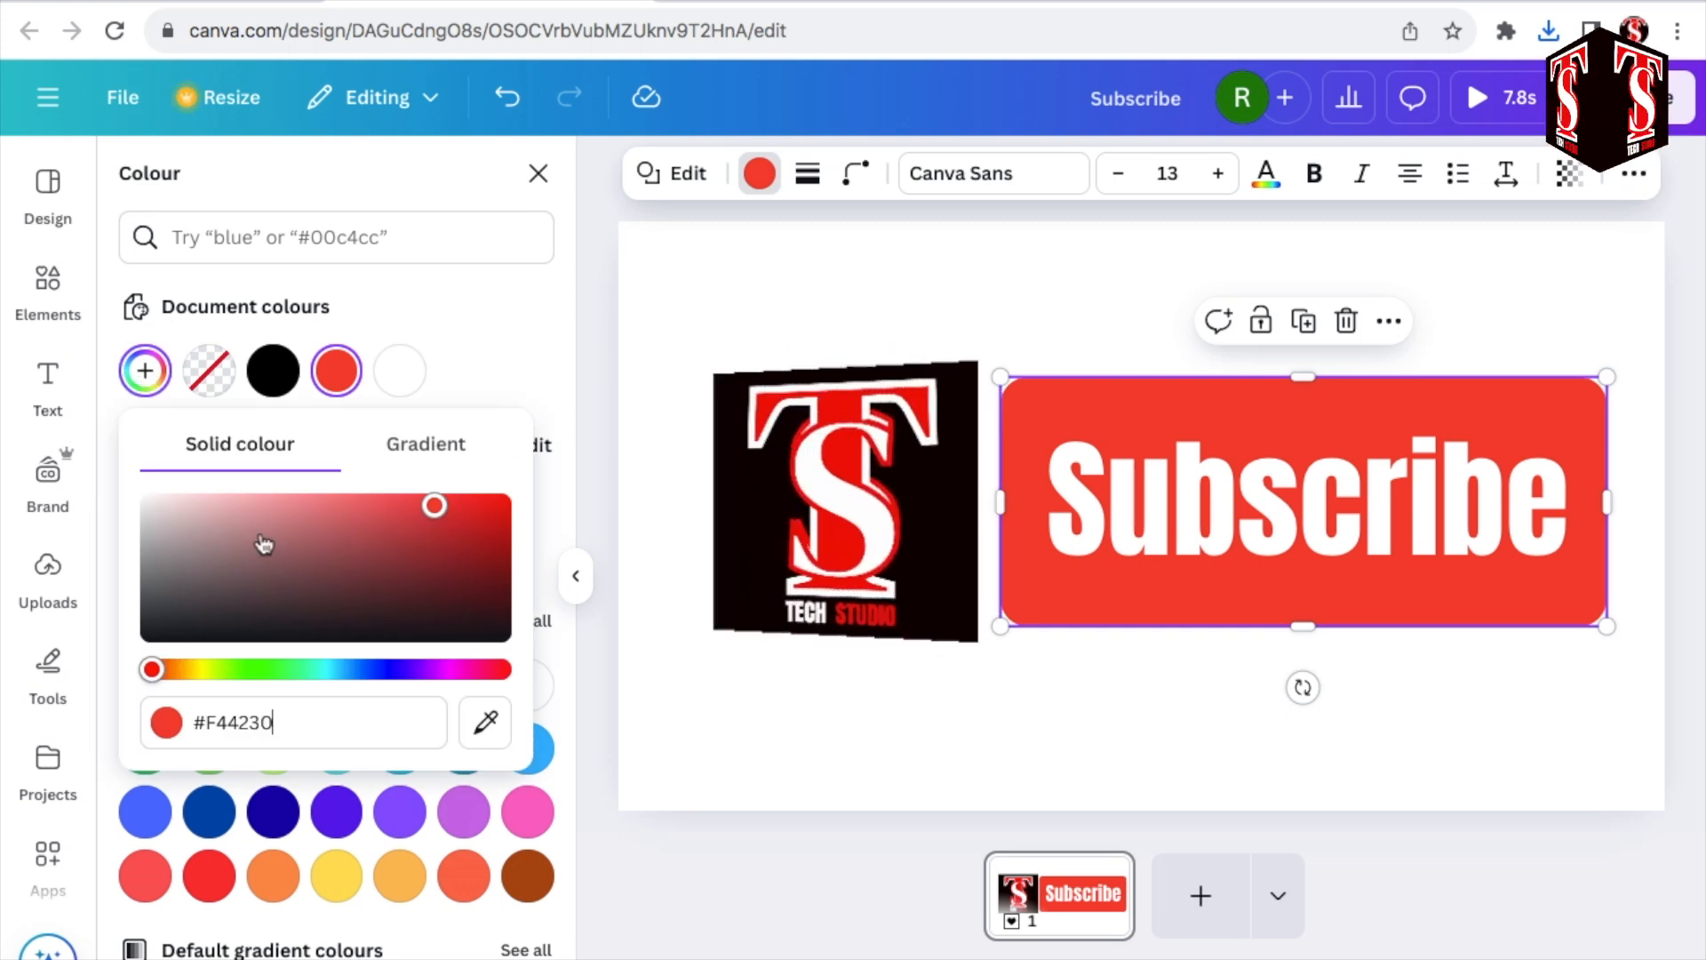
Replace the "Subscribe" text with "Like", enlarge it to size 175 and centre it on the green rectangle
key(ctrl+a)
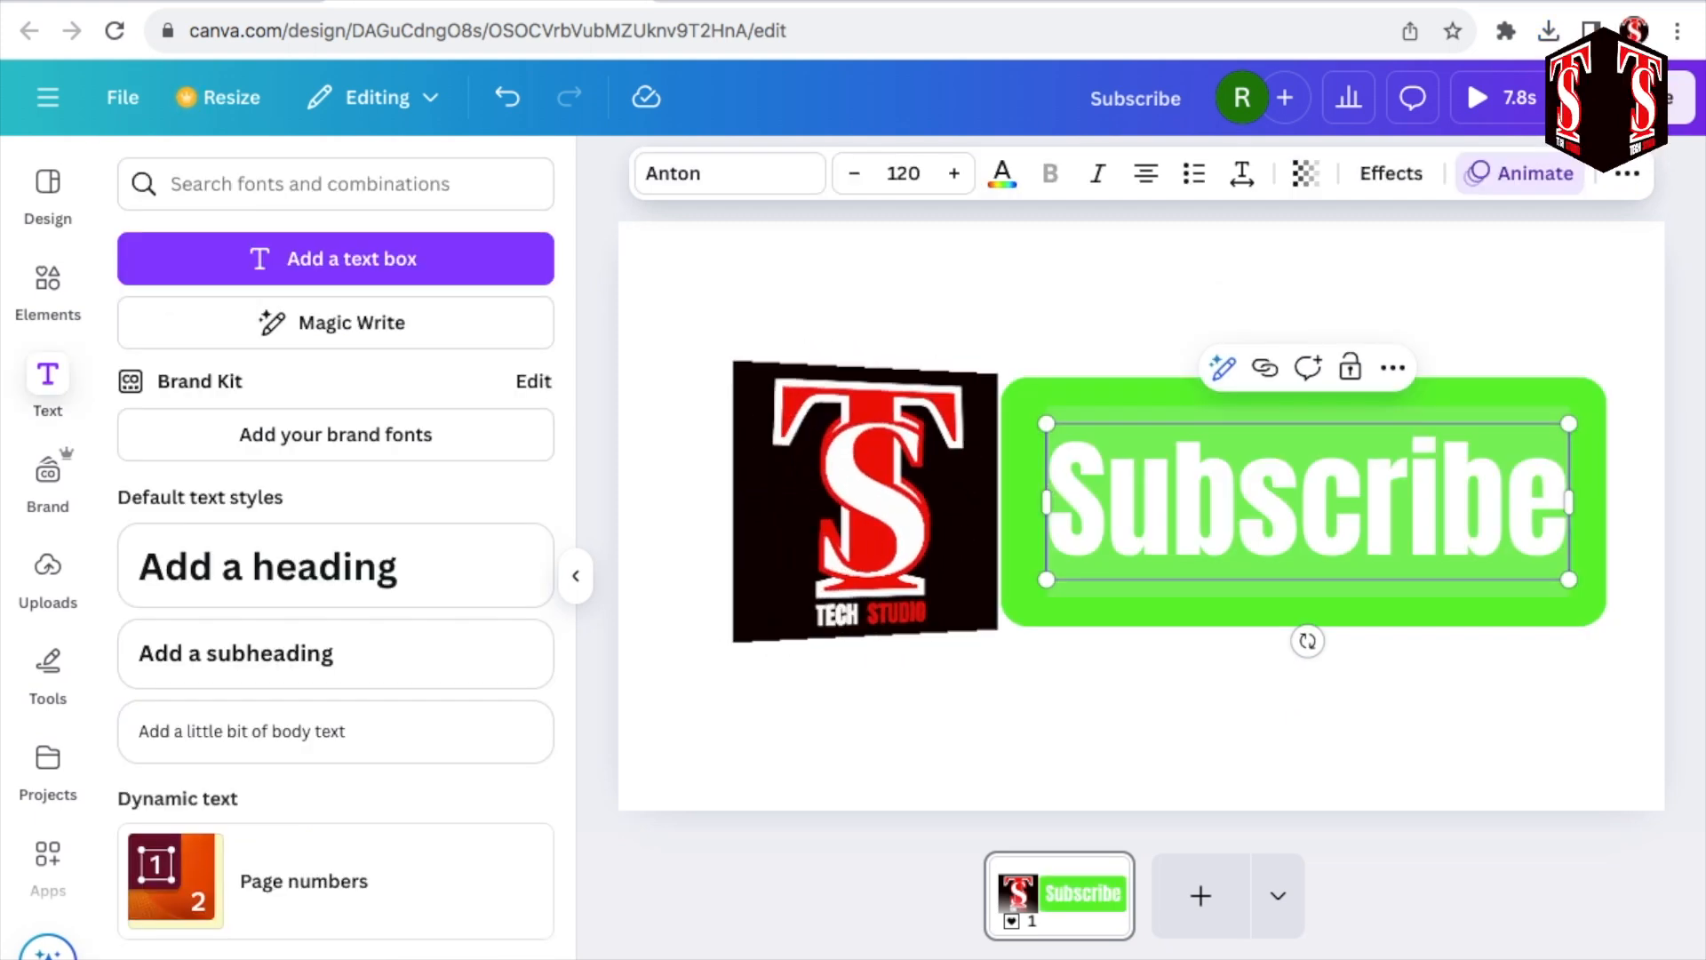
text(Lik)
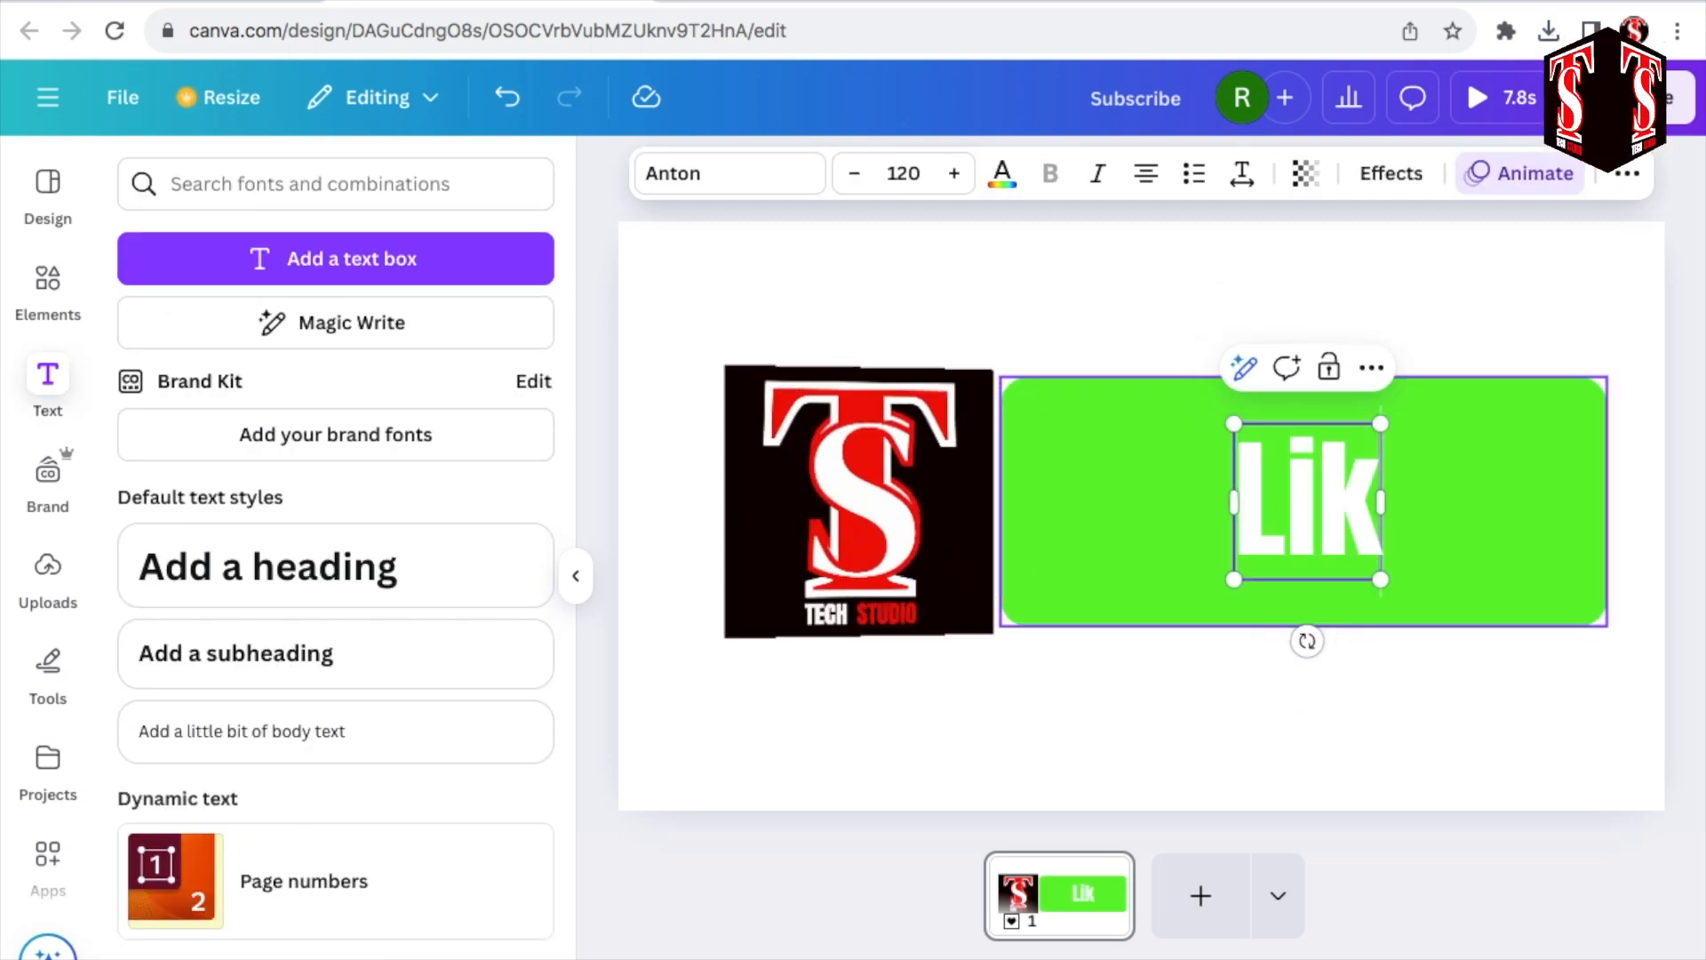
text(e)
drag(1410, 580, 1510, 651)
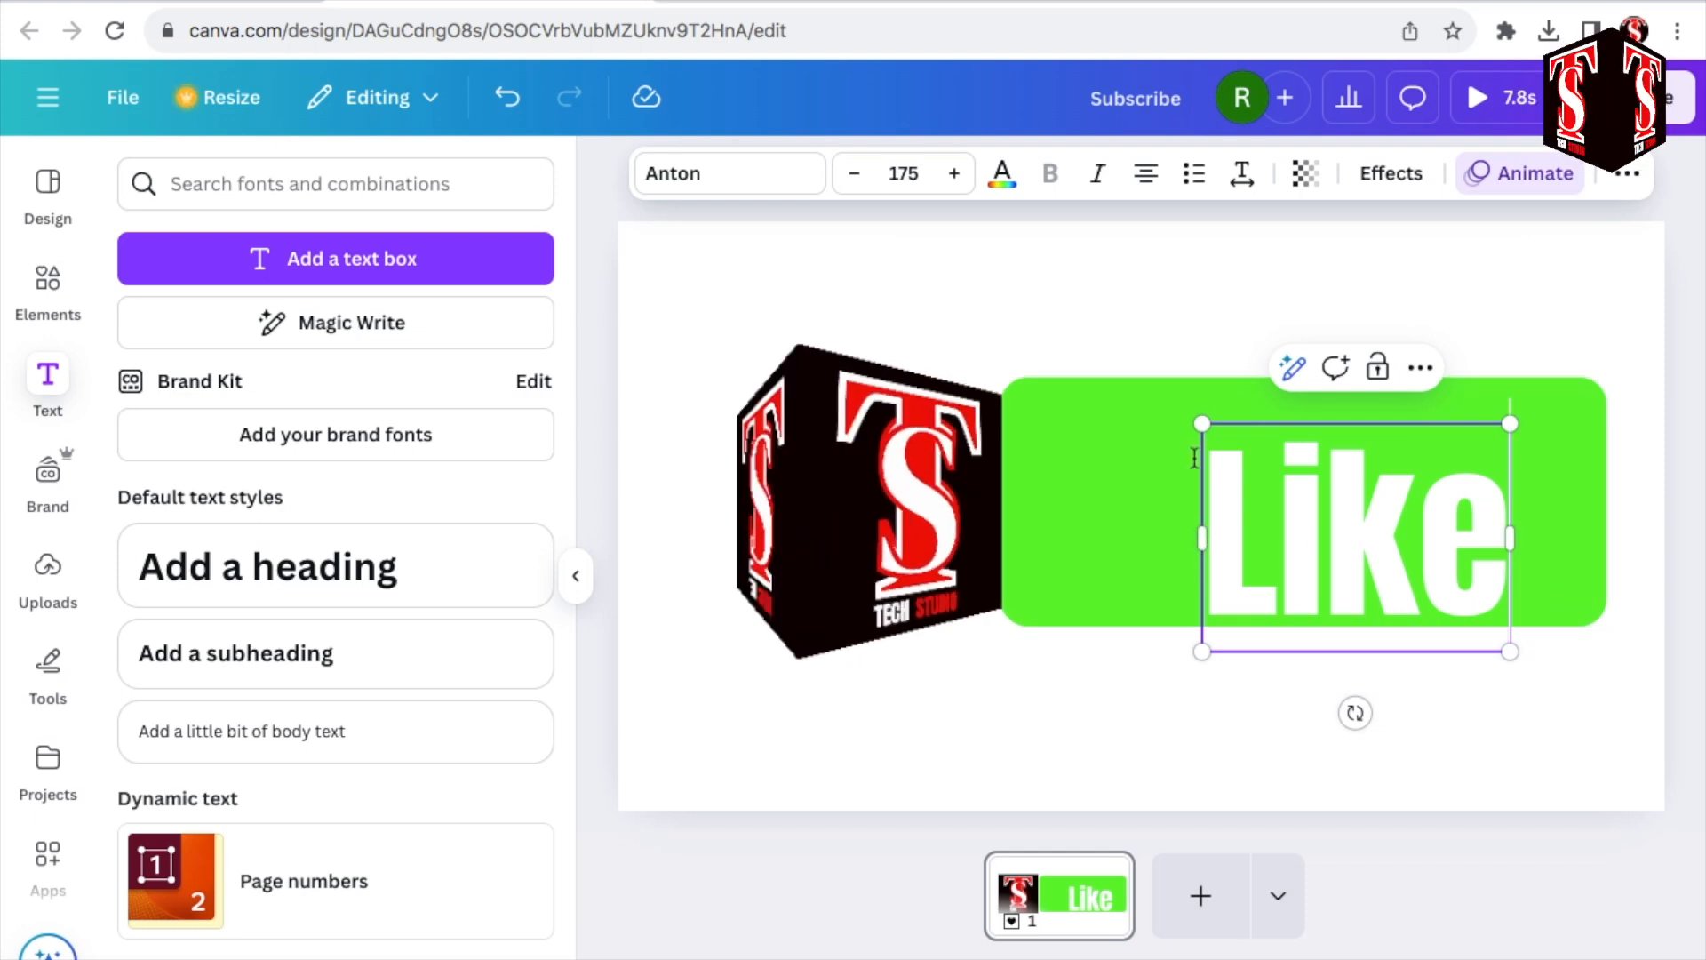
drag(1377, 535, 1338, 502)
Apply the Typewriter text animation to the "Like" text
click(1534, 173)
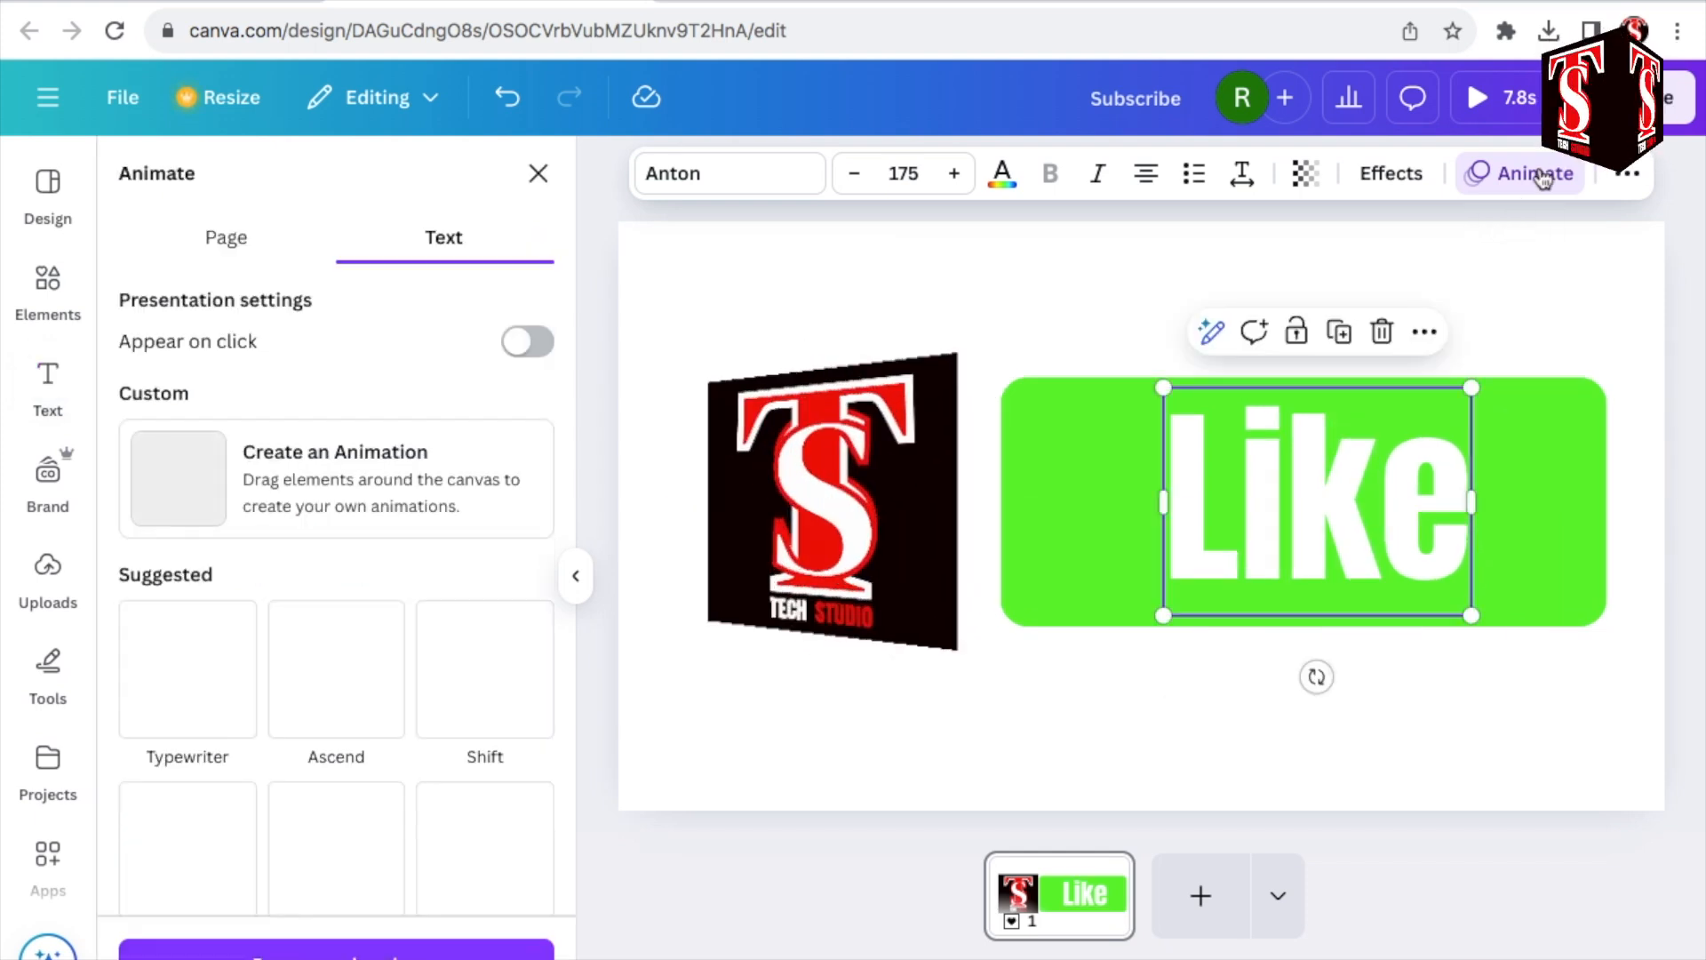
click(202, 680)
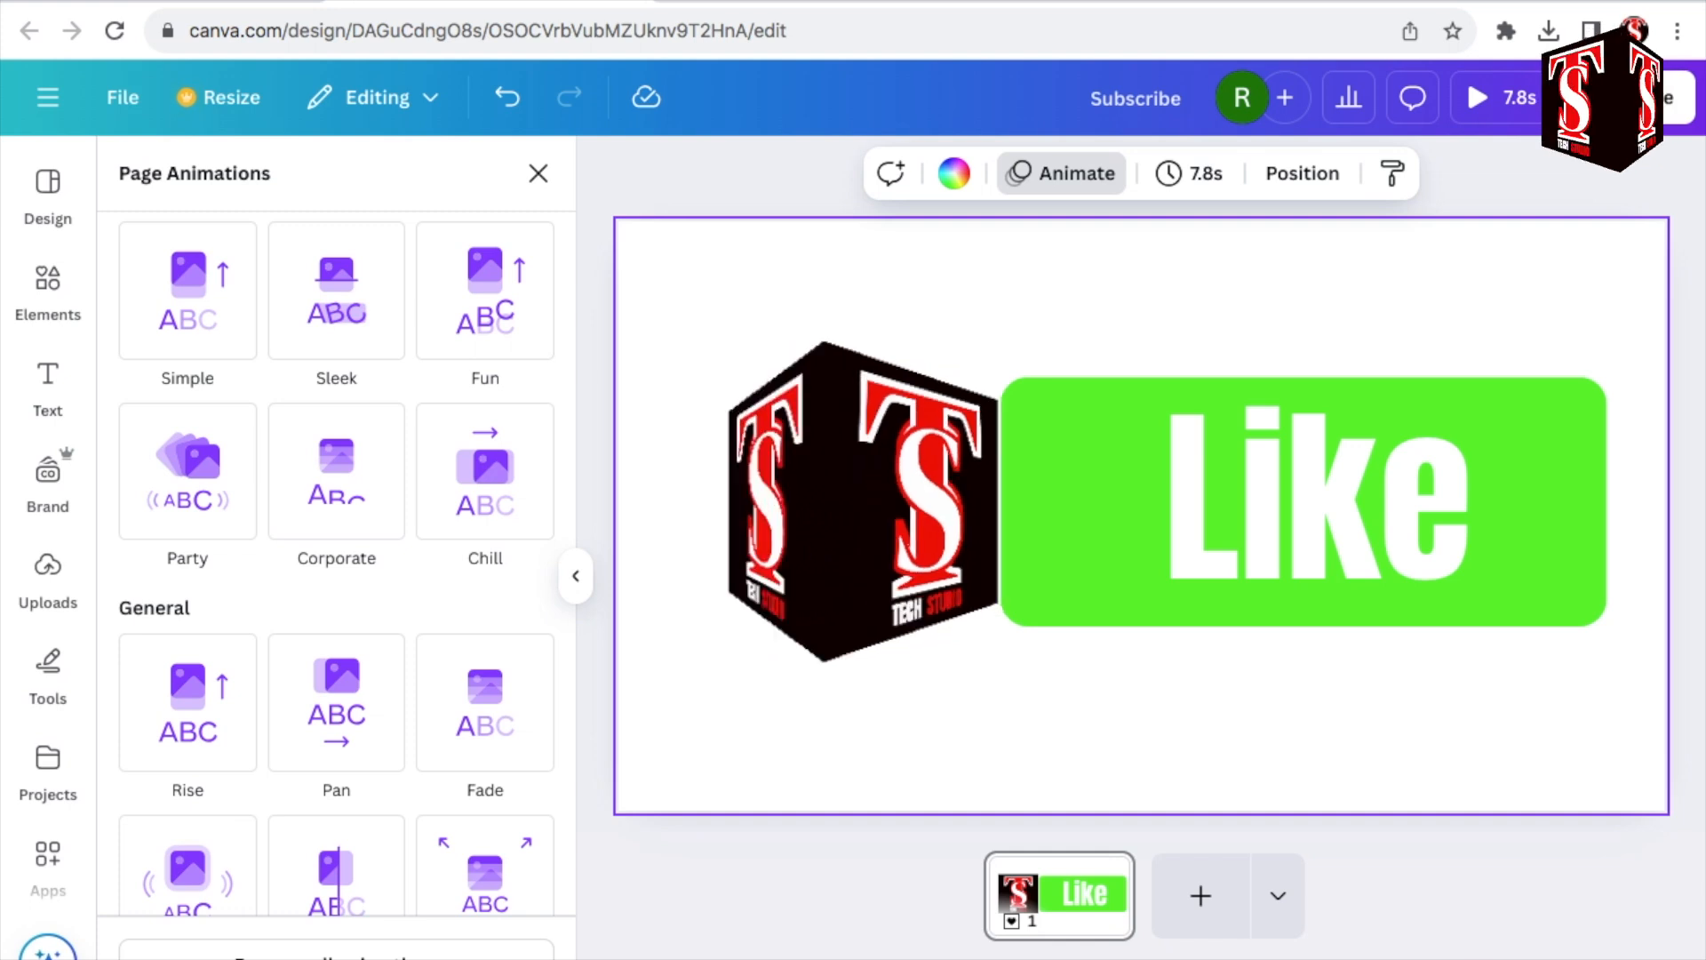
Download the Like design as a PNG with a transparent background
click(1639, 103)
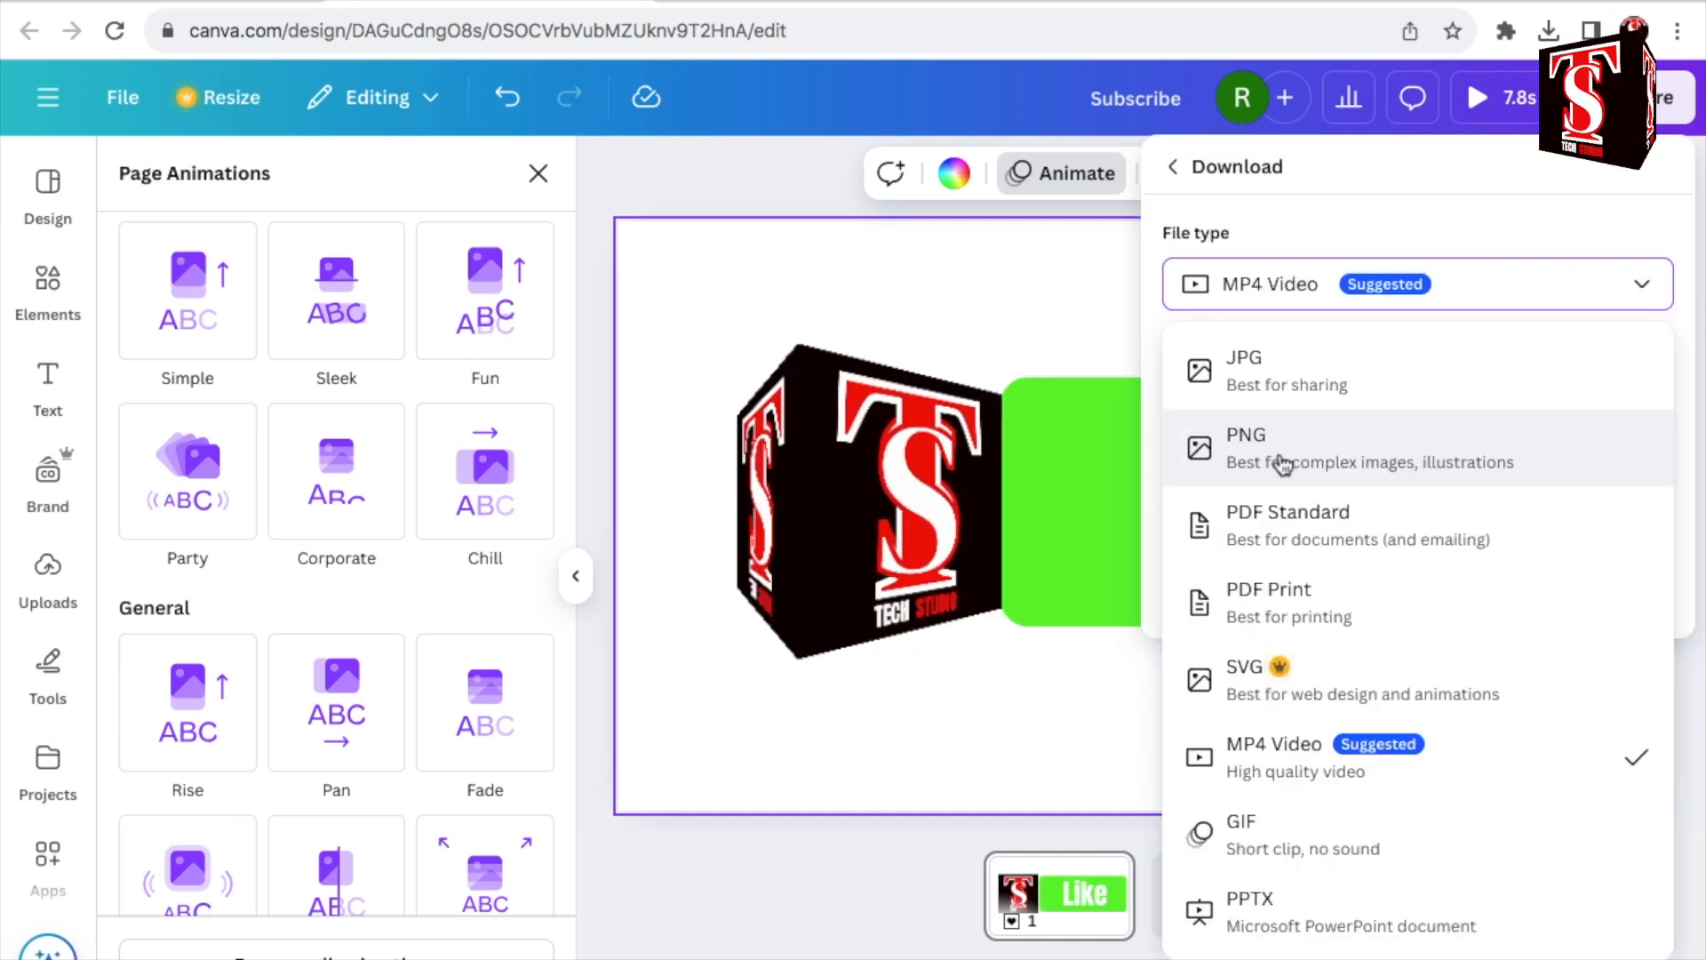
click(1283, 463)
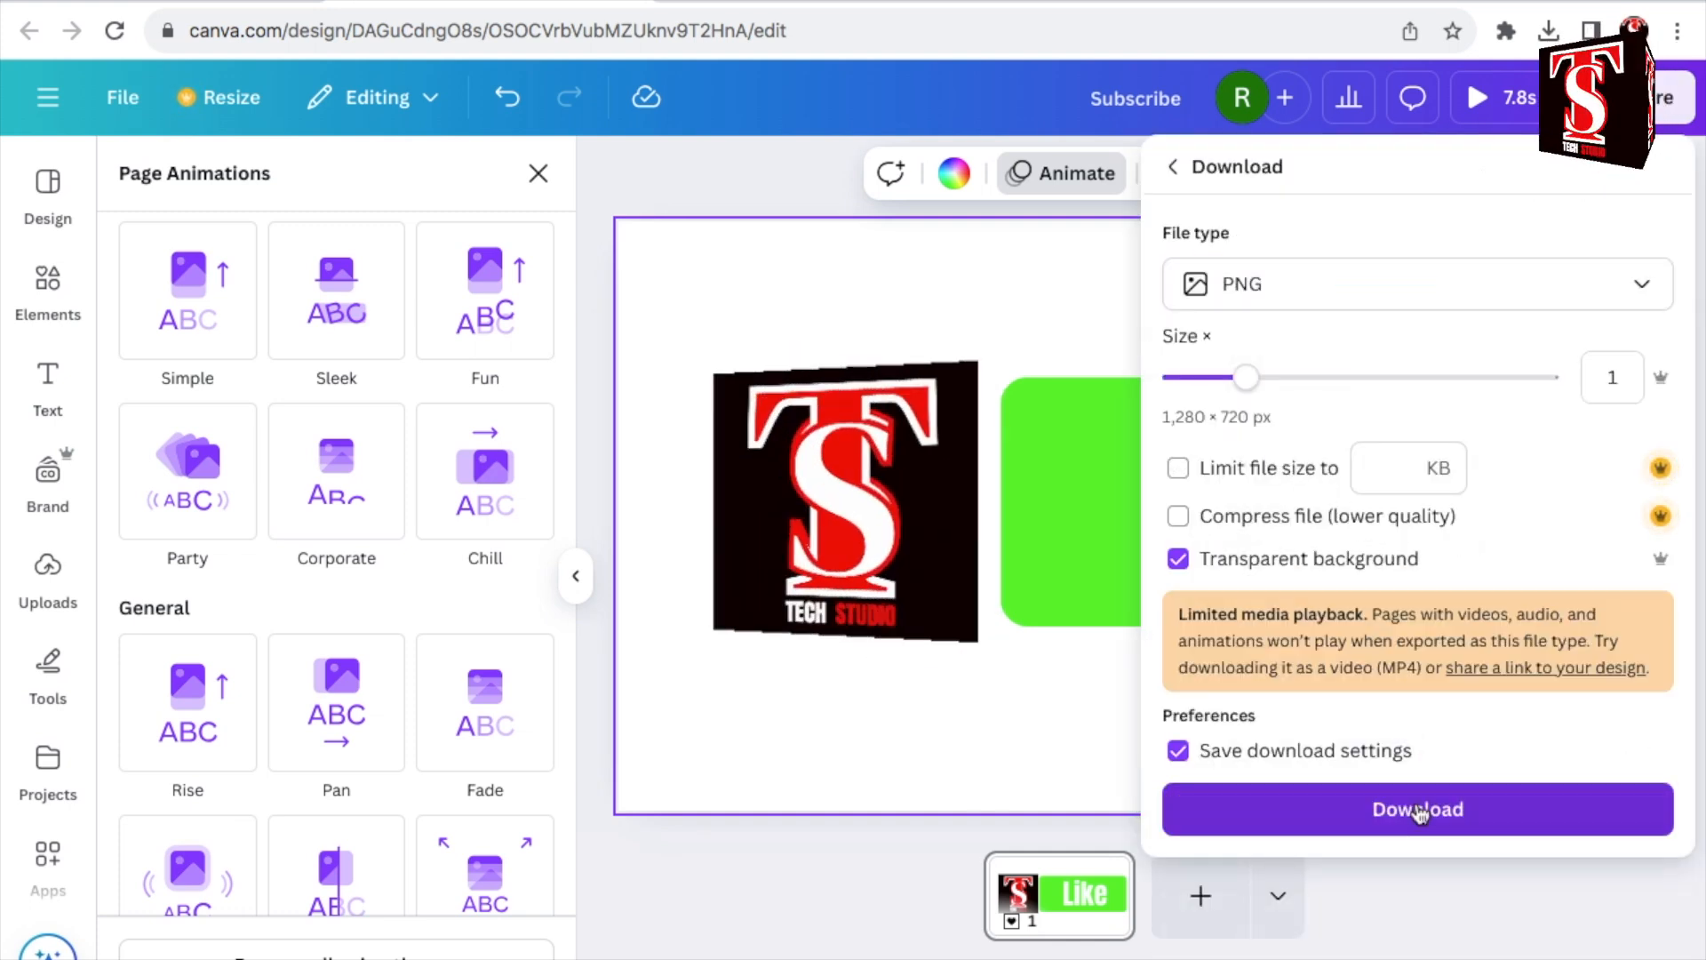
click(1418, 810)
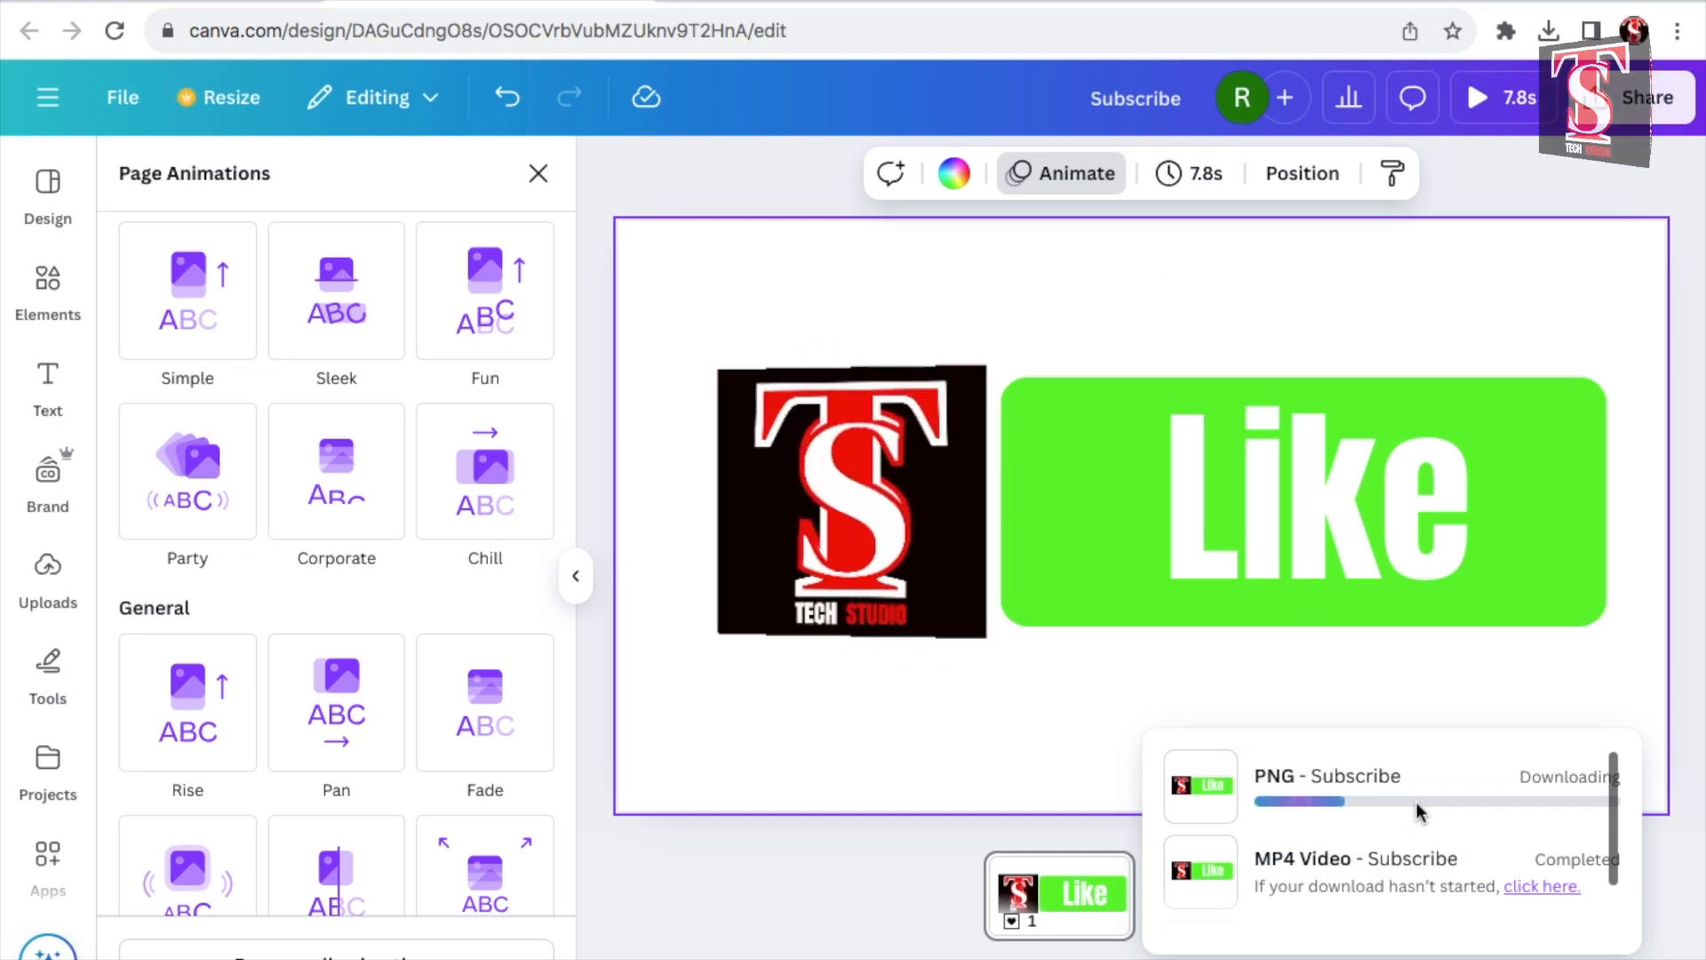
Recolour the green rectangle to the custom blue #3044F4 and replace the "Like" text with "Share"
click(1566, 414)
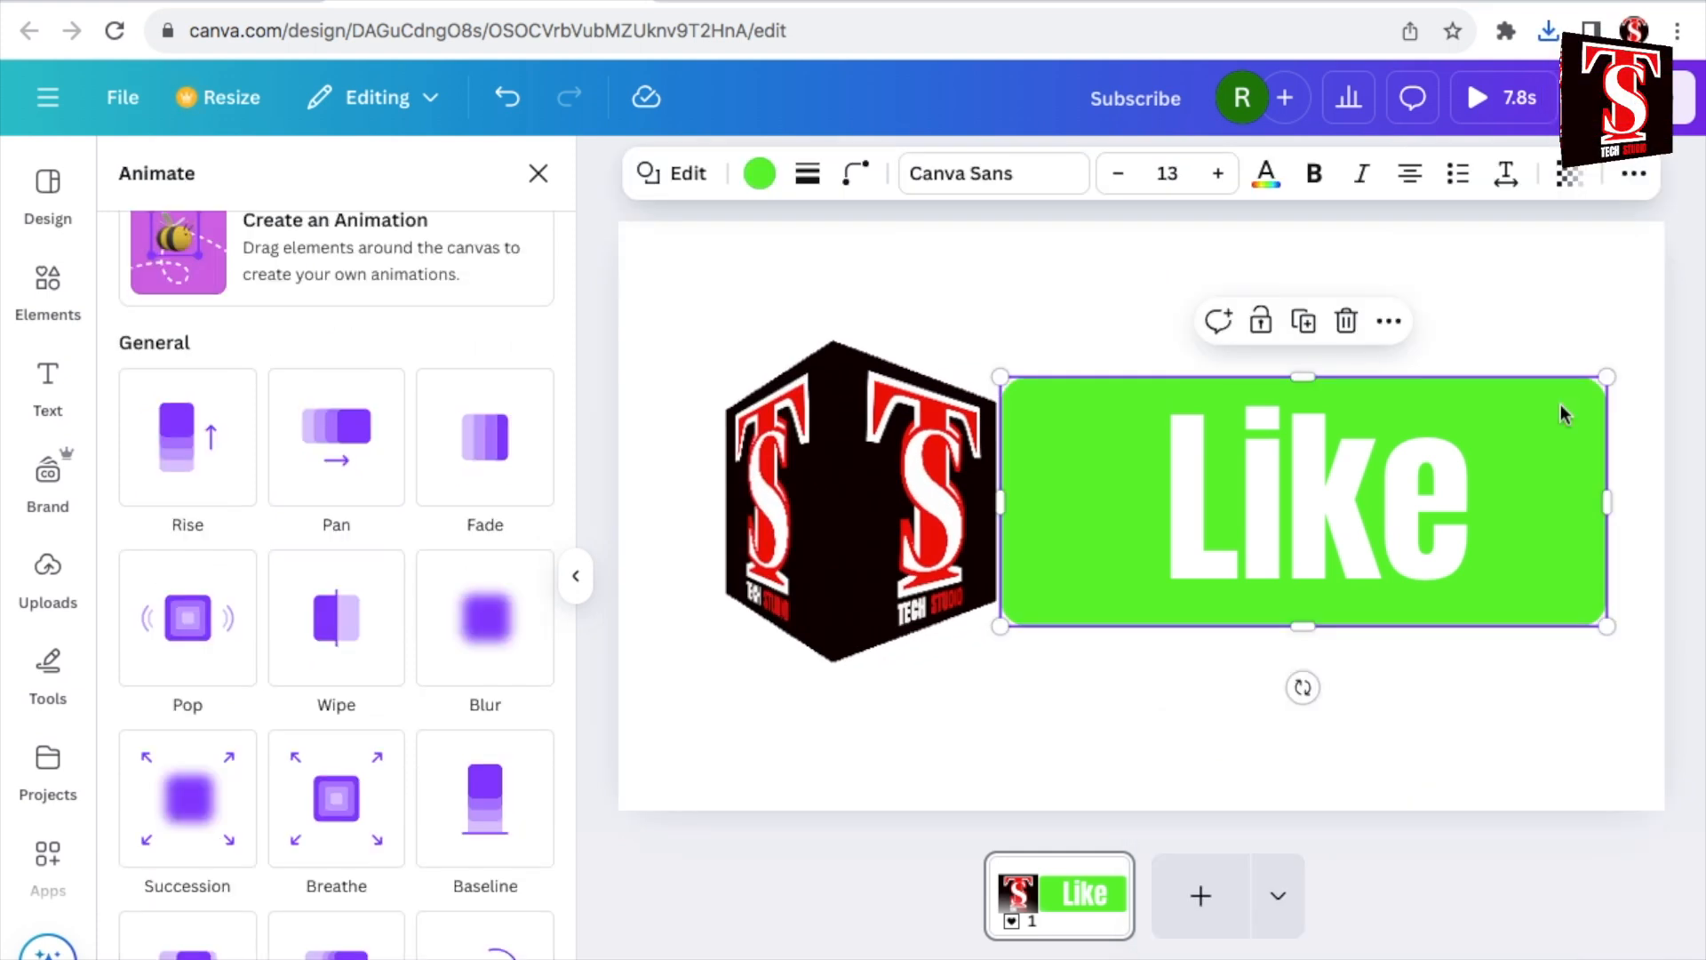
click(758, 175)
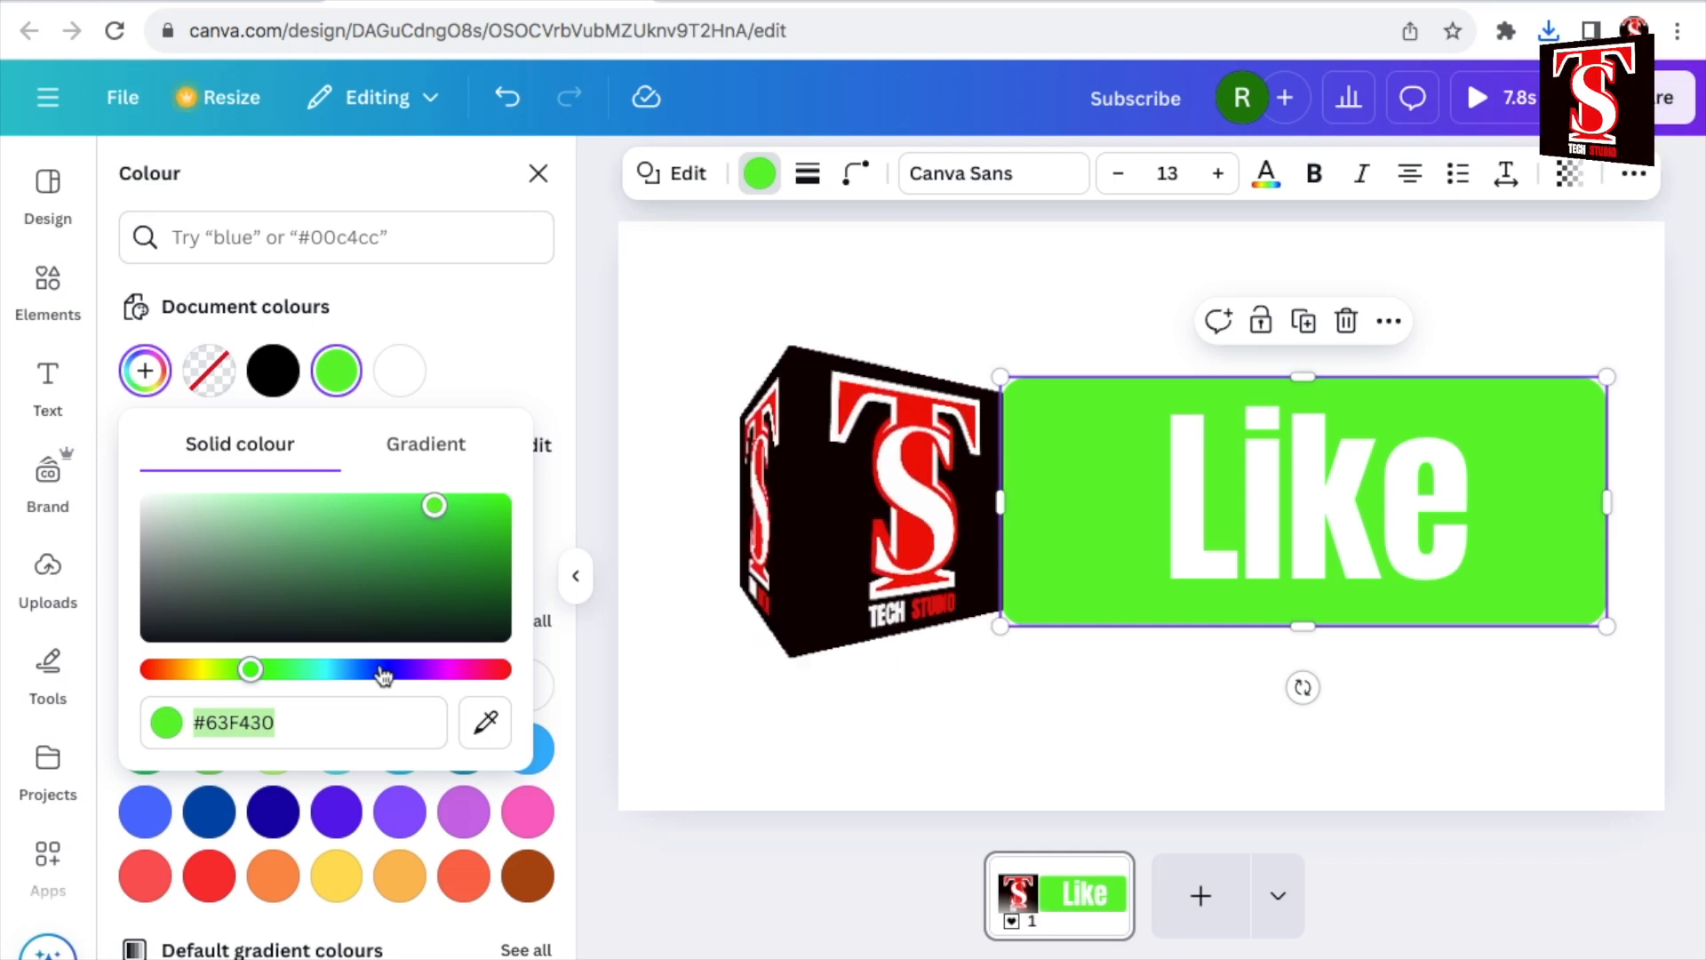
click(382, 671)
double_click(1178, 534)
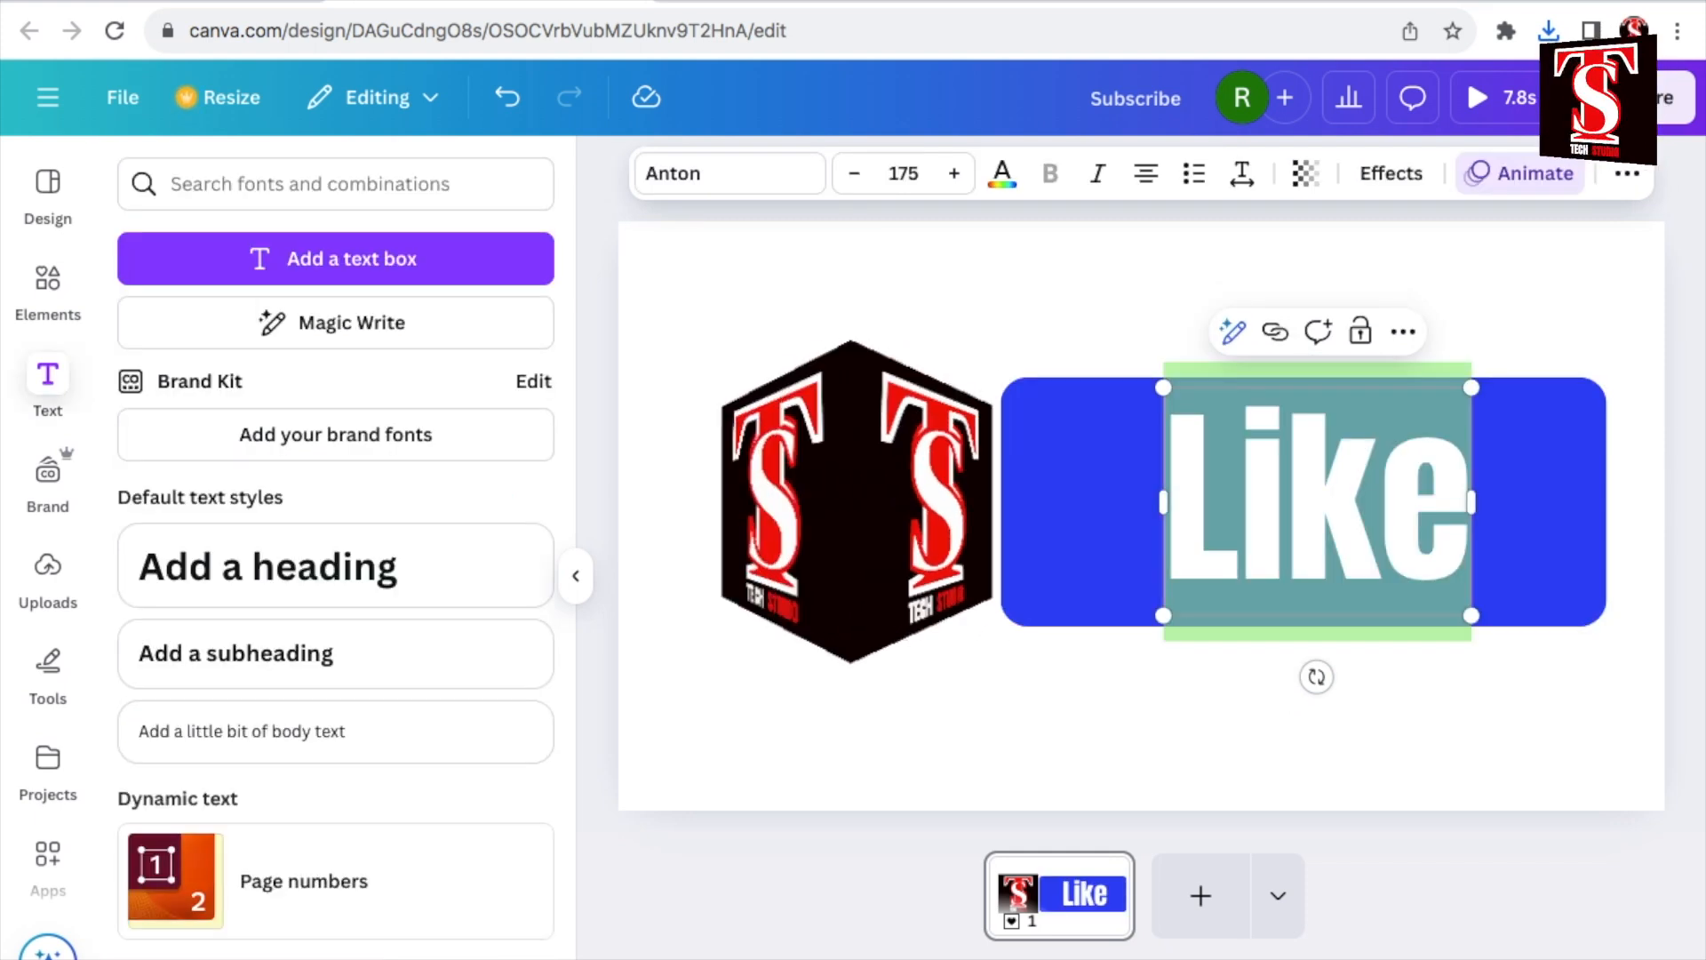
text(Share)
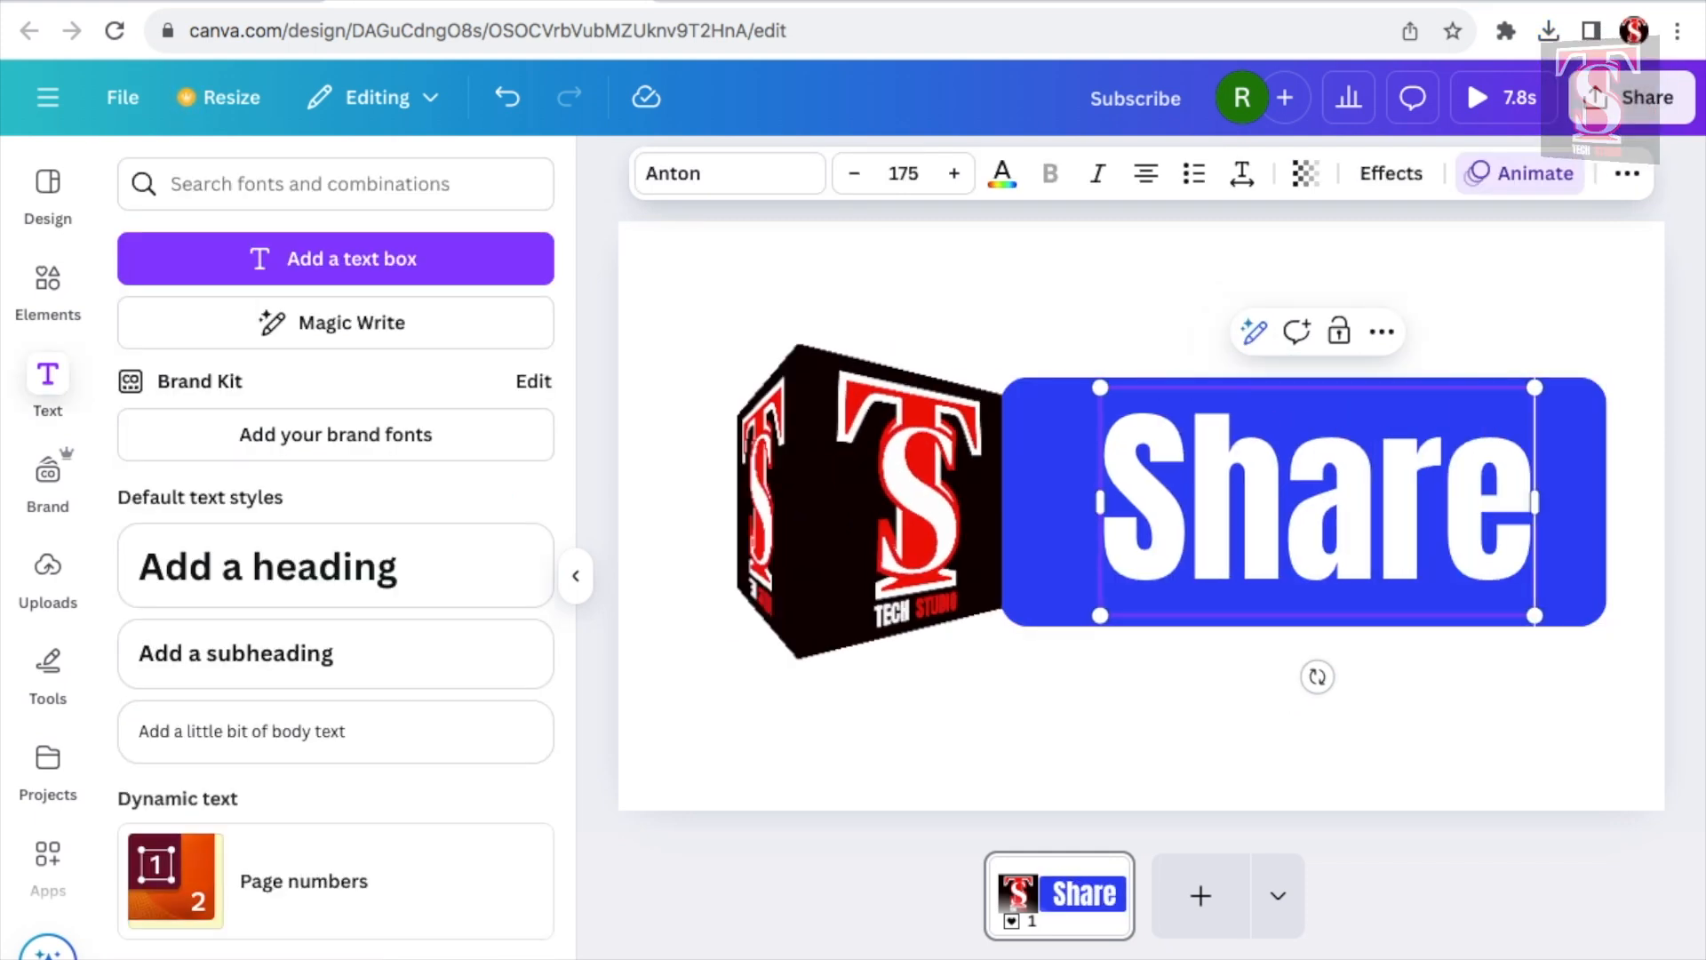
Apply the Roll animation to the "Share" text and download the design as a PNG with a transparent background
click(1532, 176)
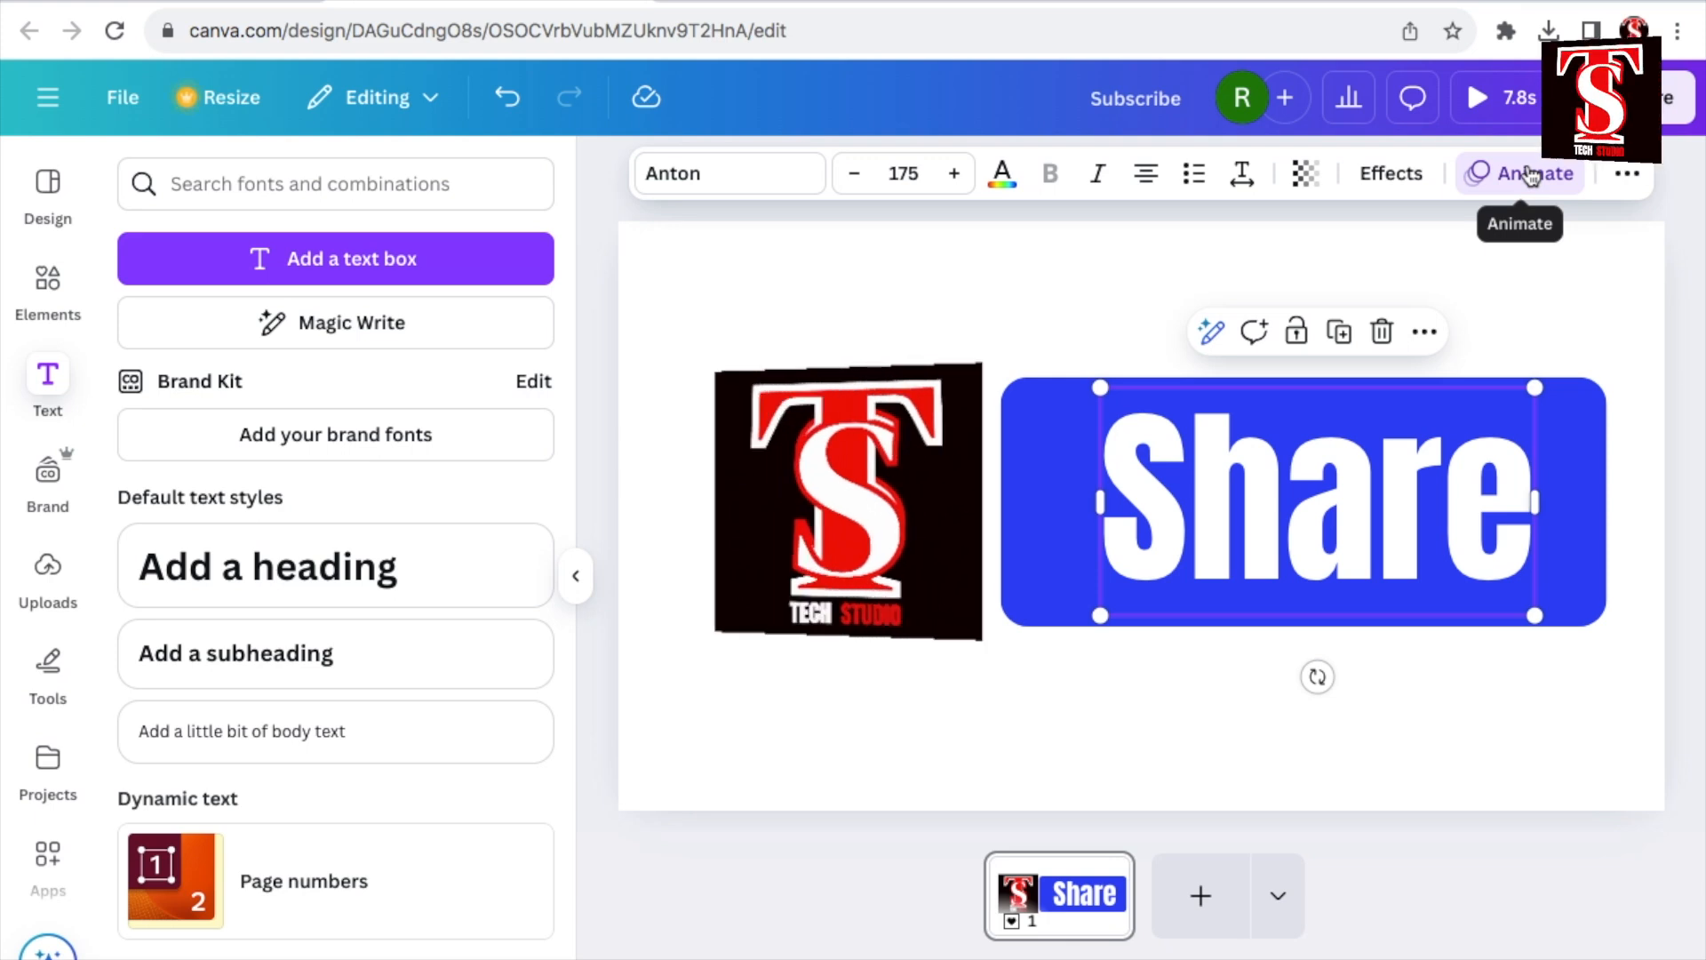
click(1532, 176)
scroll(333, 520, down, 5)
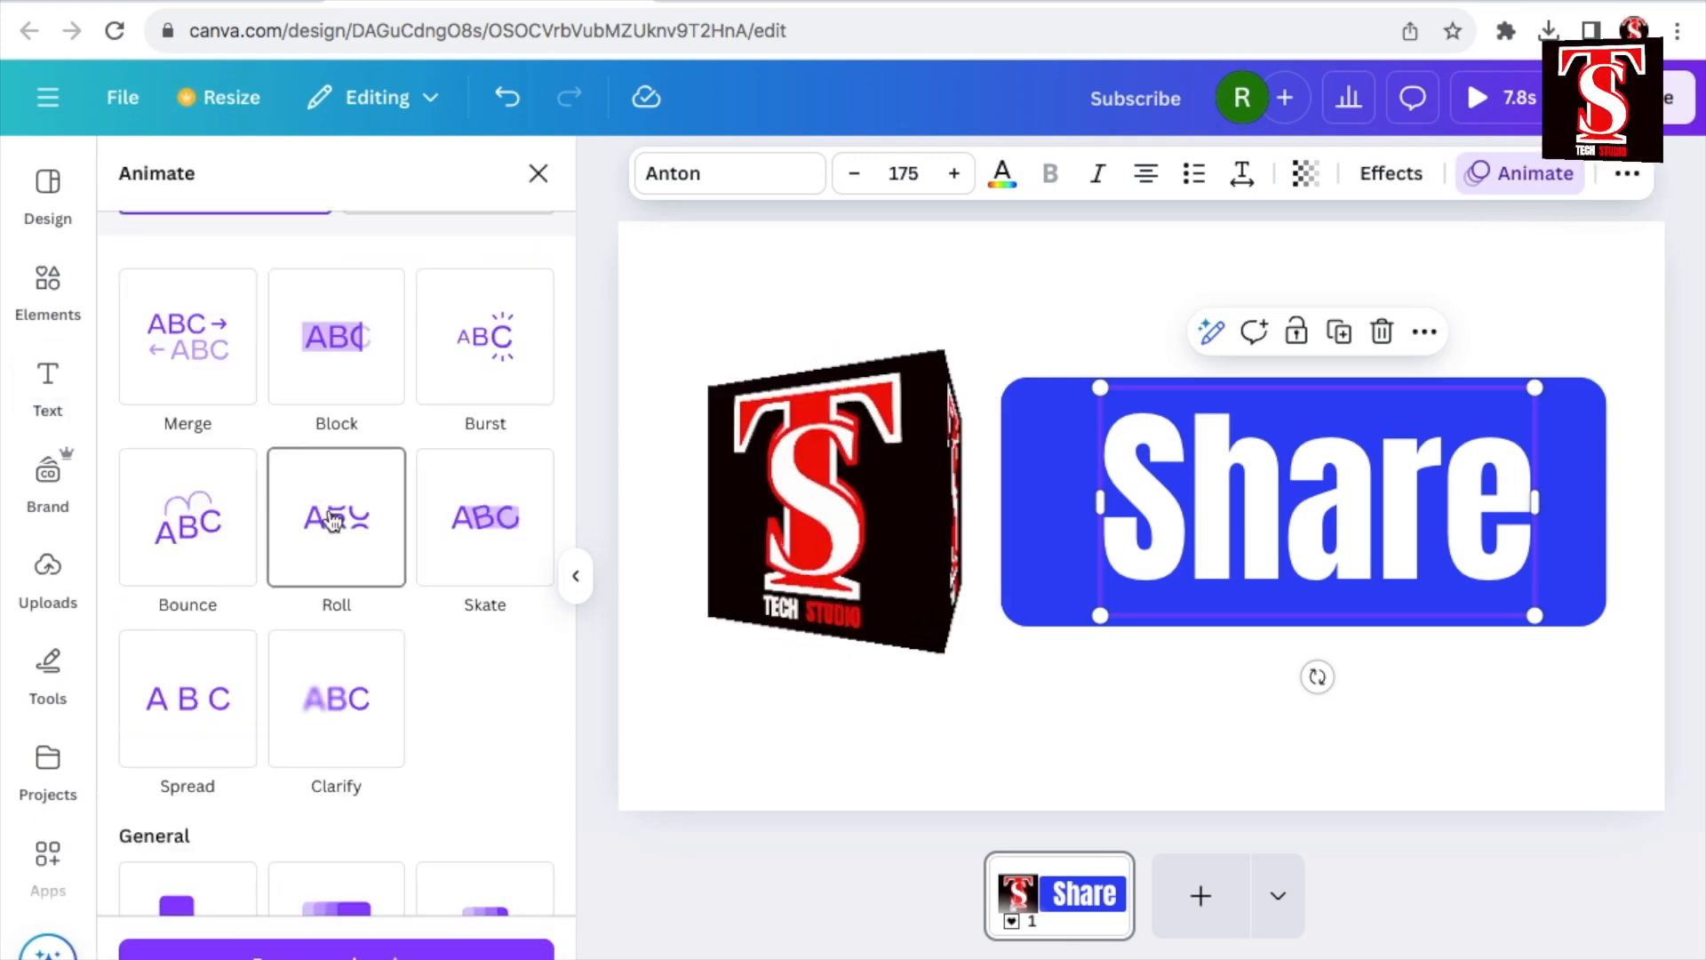
click(335, 521)
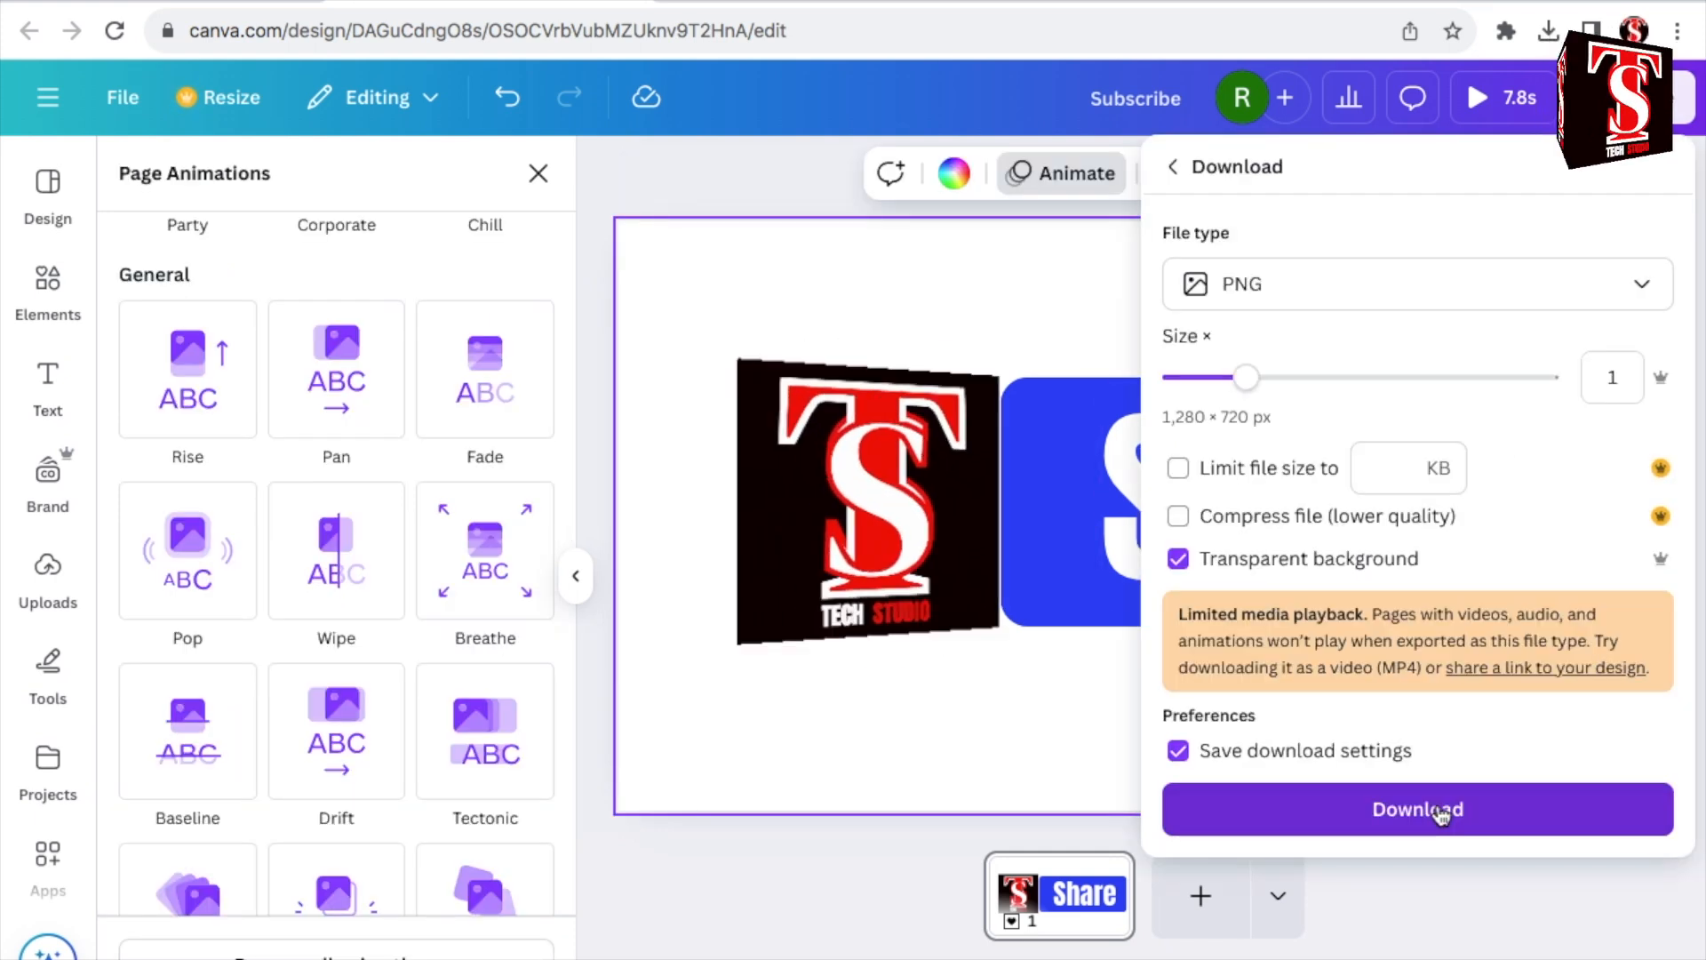
click(1433, 805)
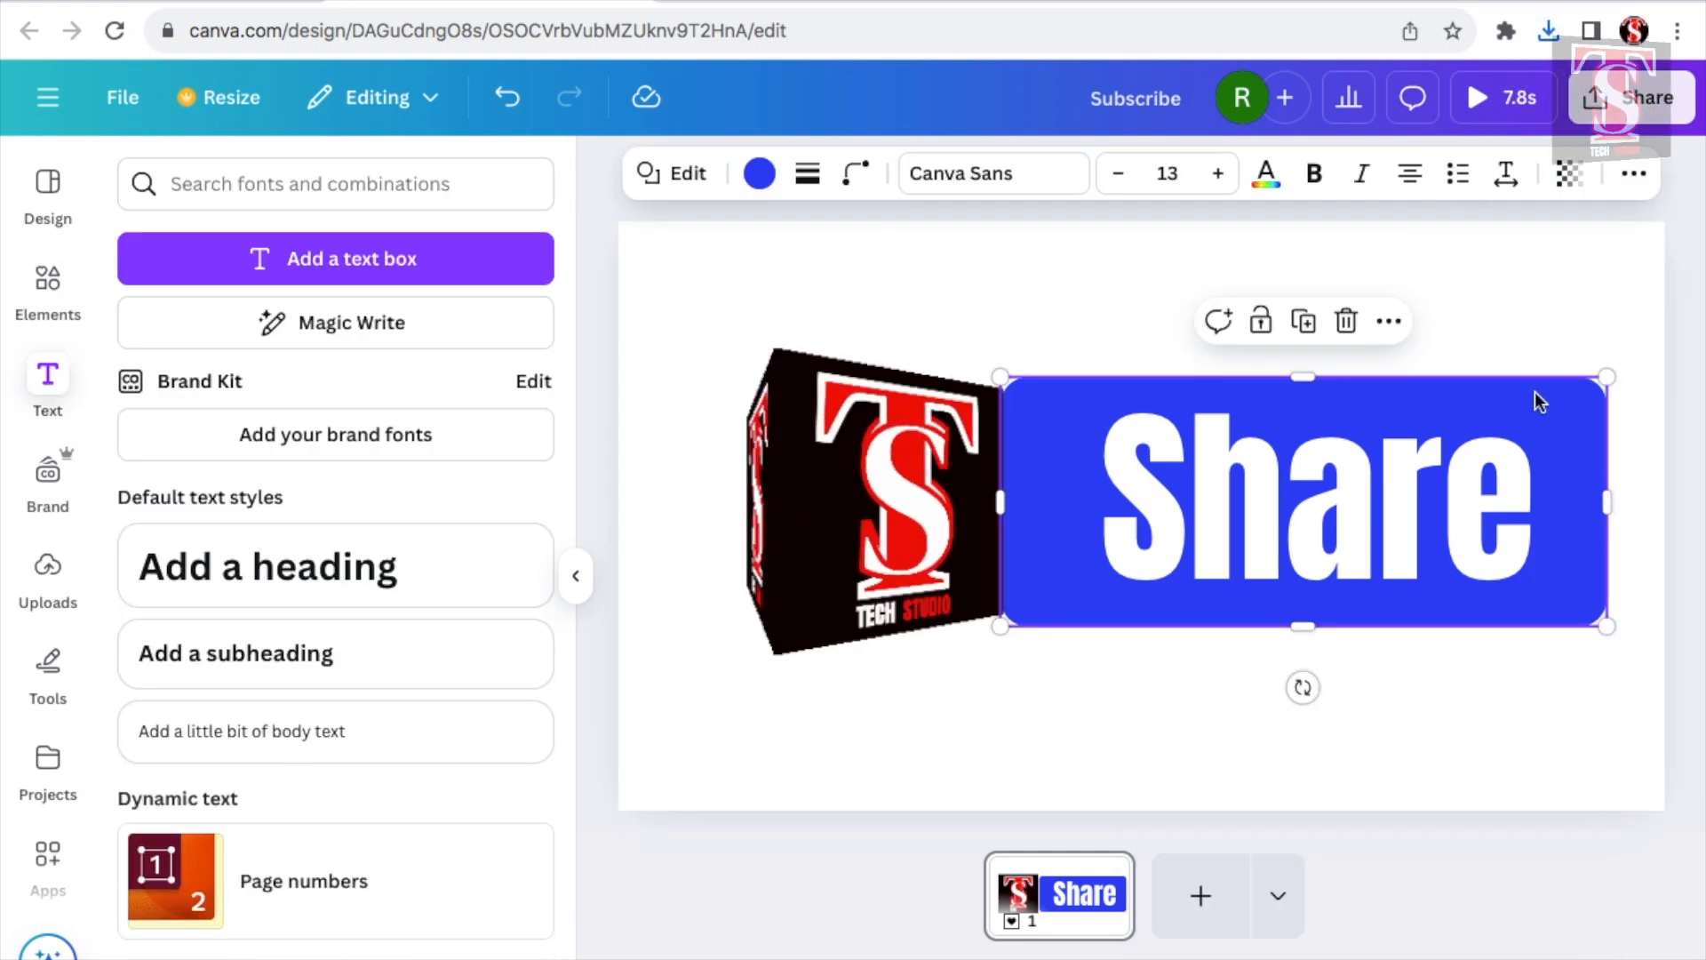
Recolour the blue rectangle to the custom yellow #F0F430 and the "Share" text to black #000000
click(760, 174)
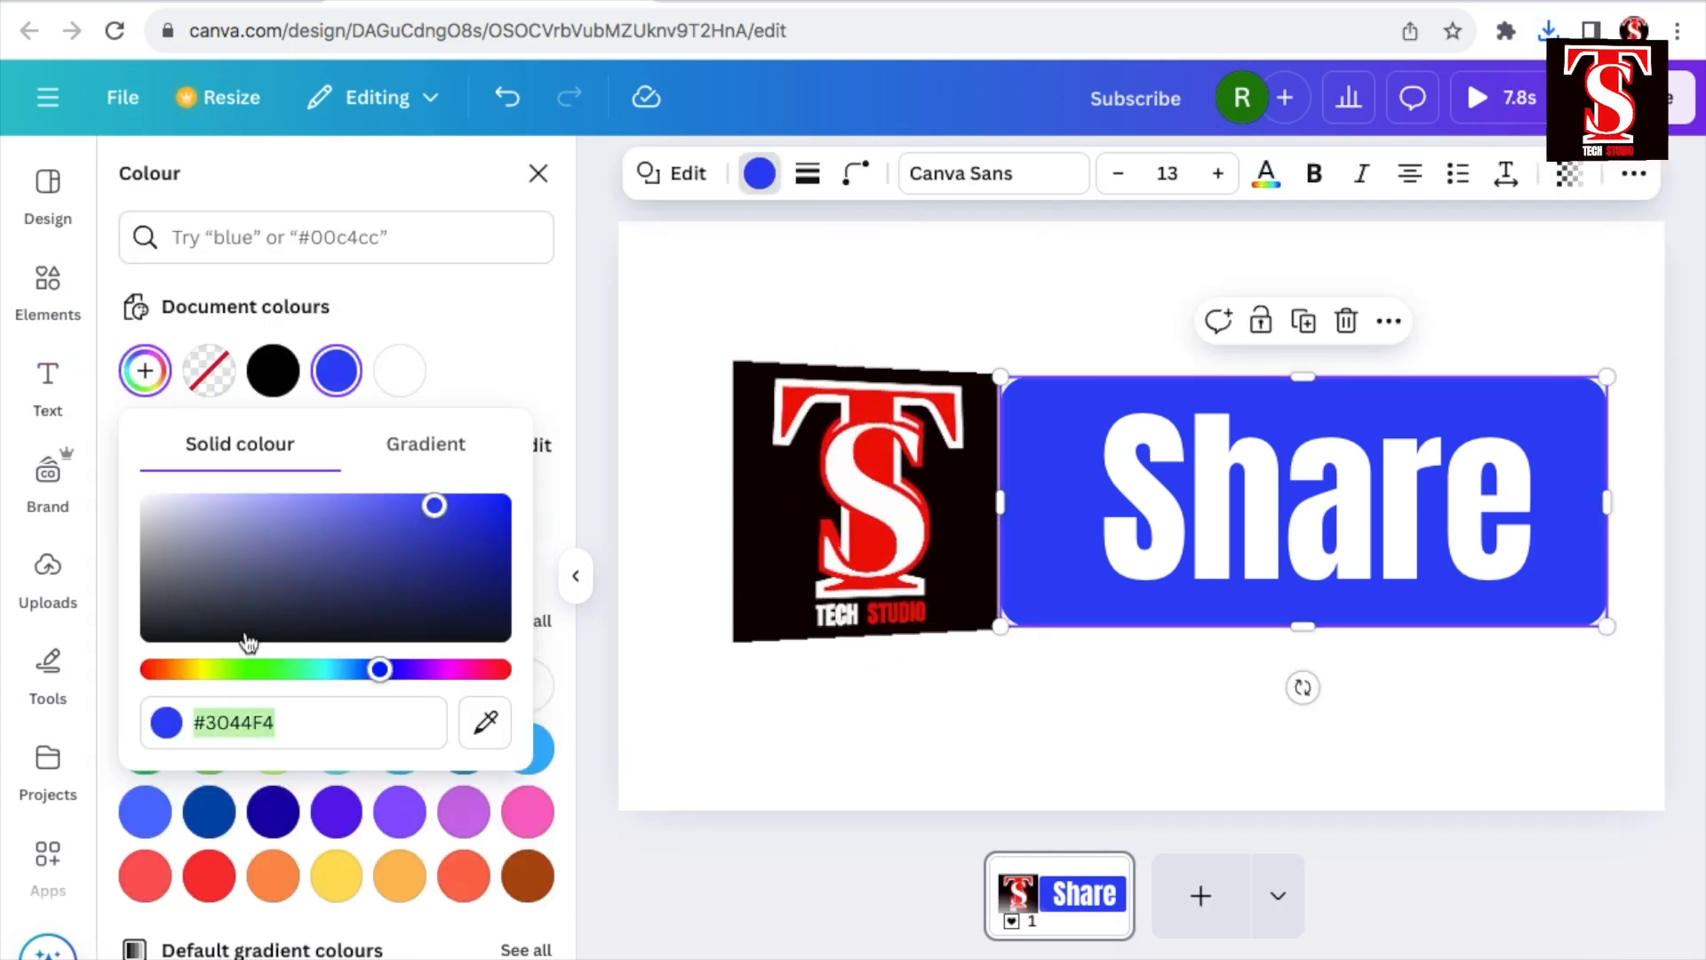
click(208, 671)
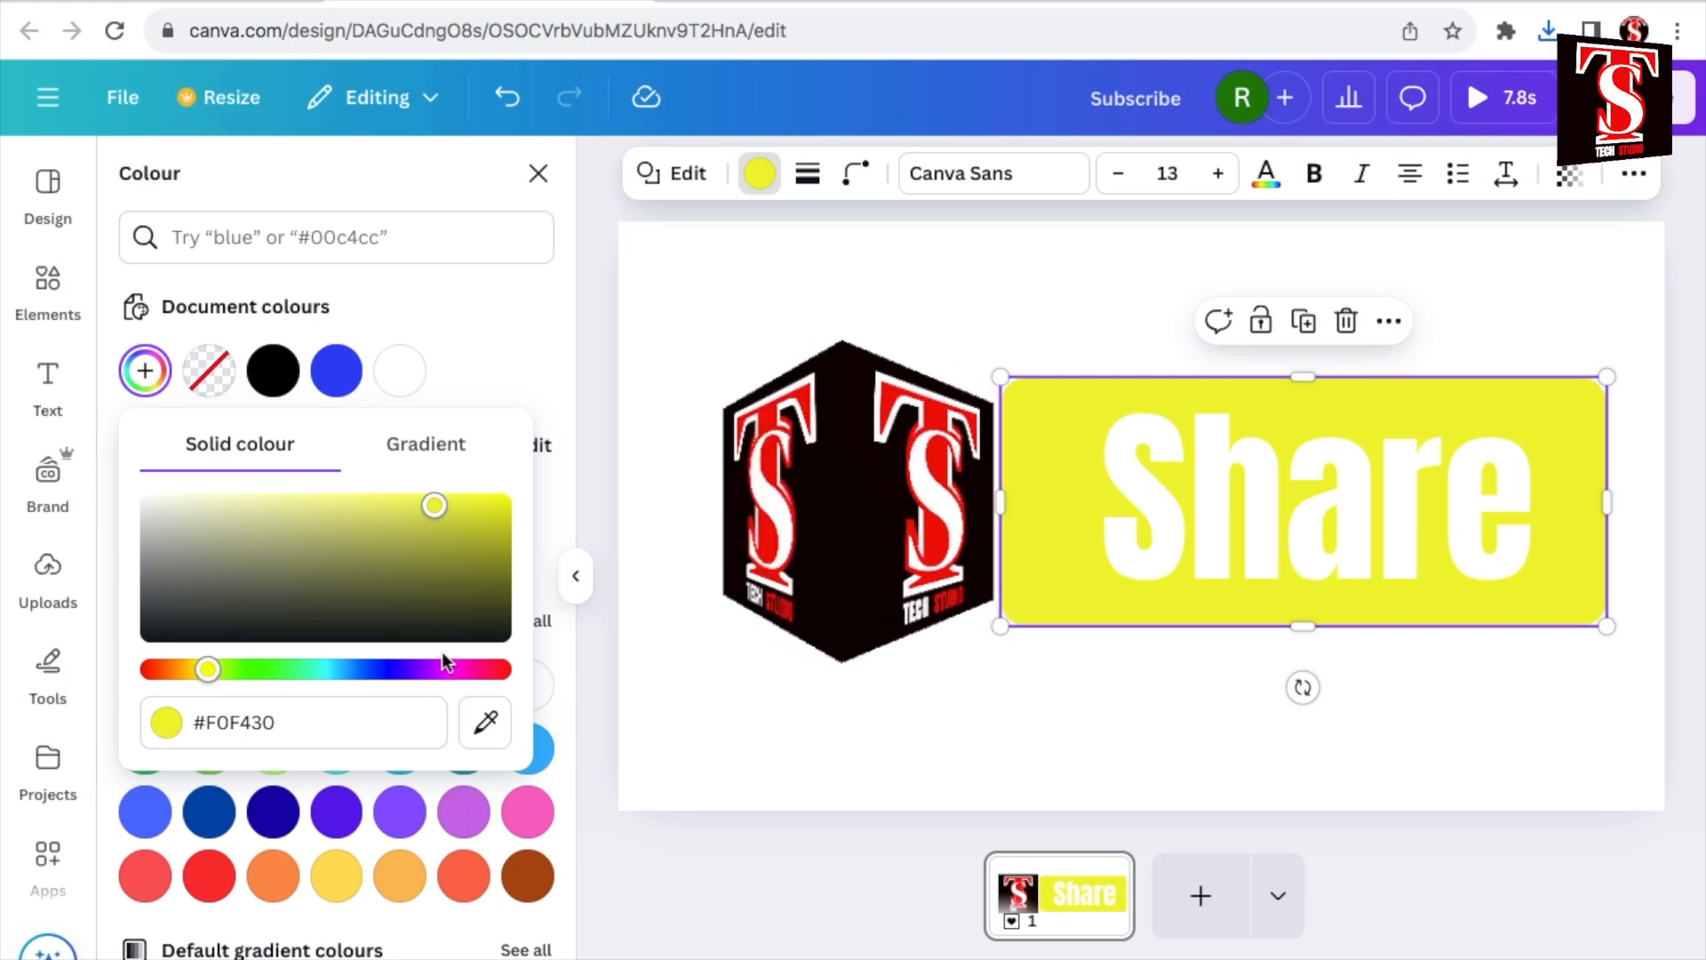
double_click(1139, 601)
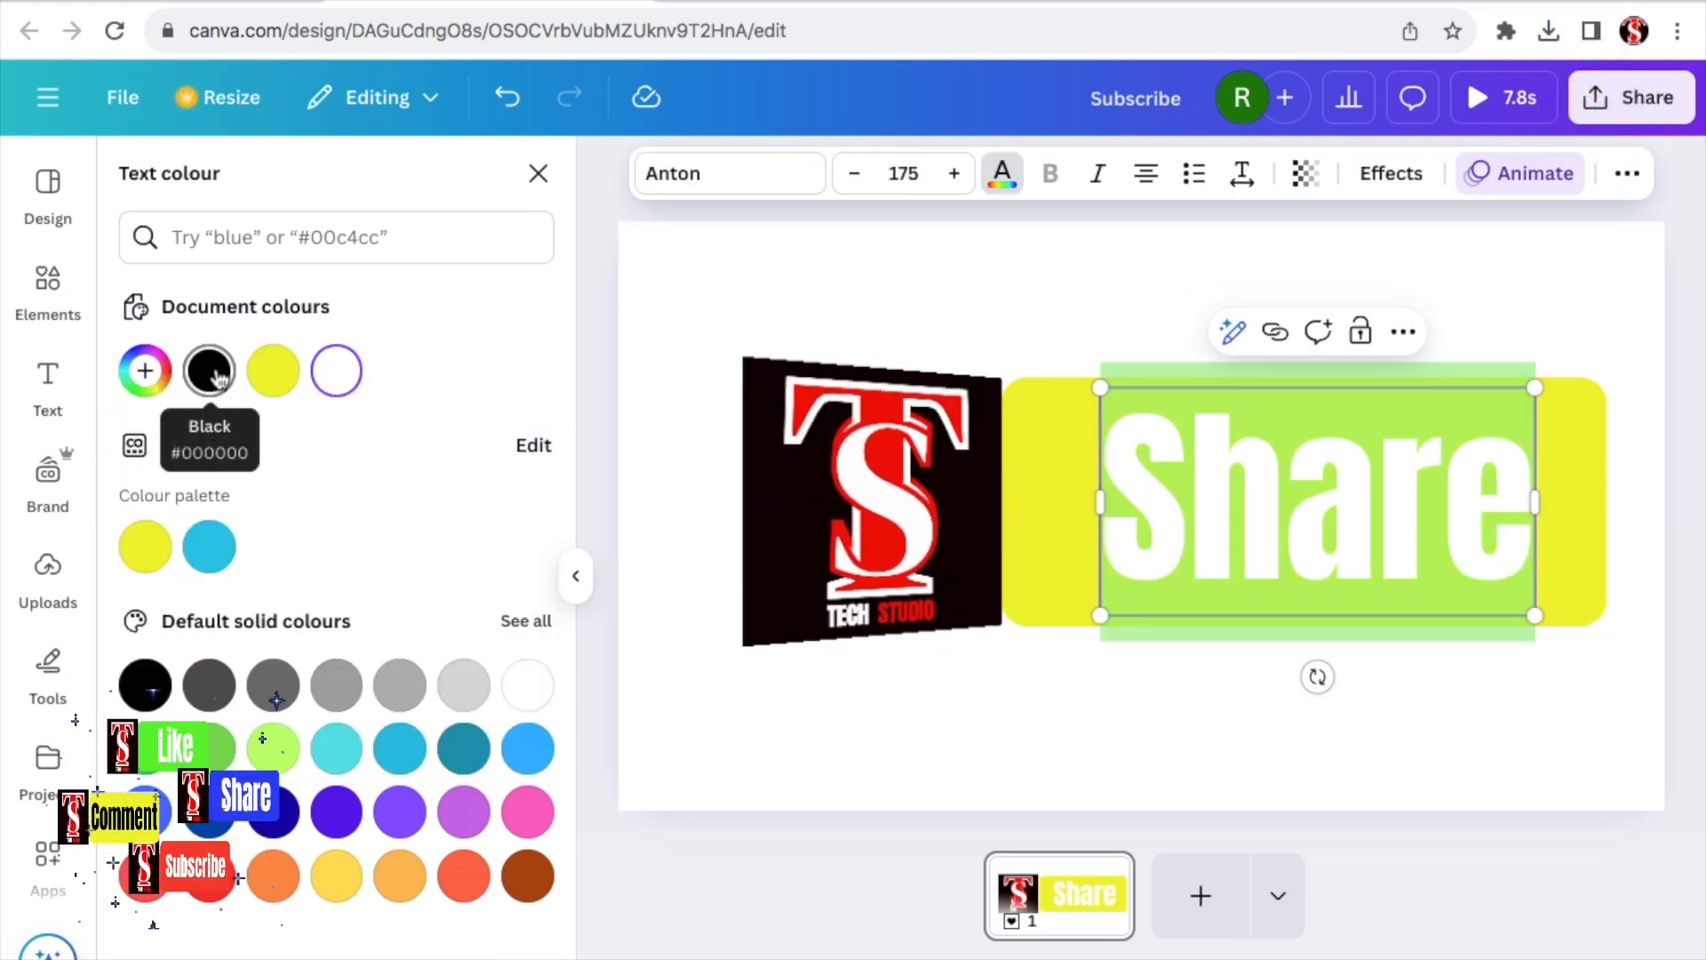
click(213, 375)
Replace the "Share" text with "Comment" and shrink it to size 140 so it fits on the yellow rectangle
text(C)
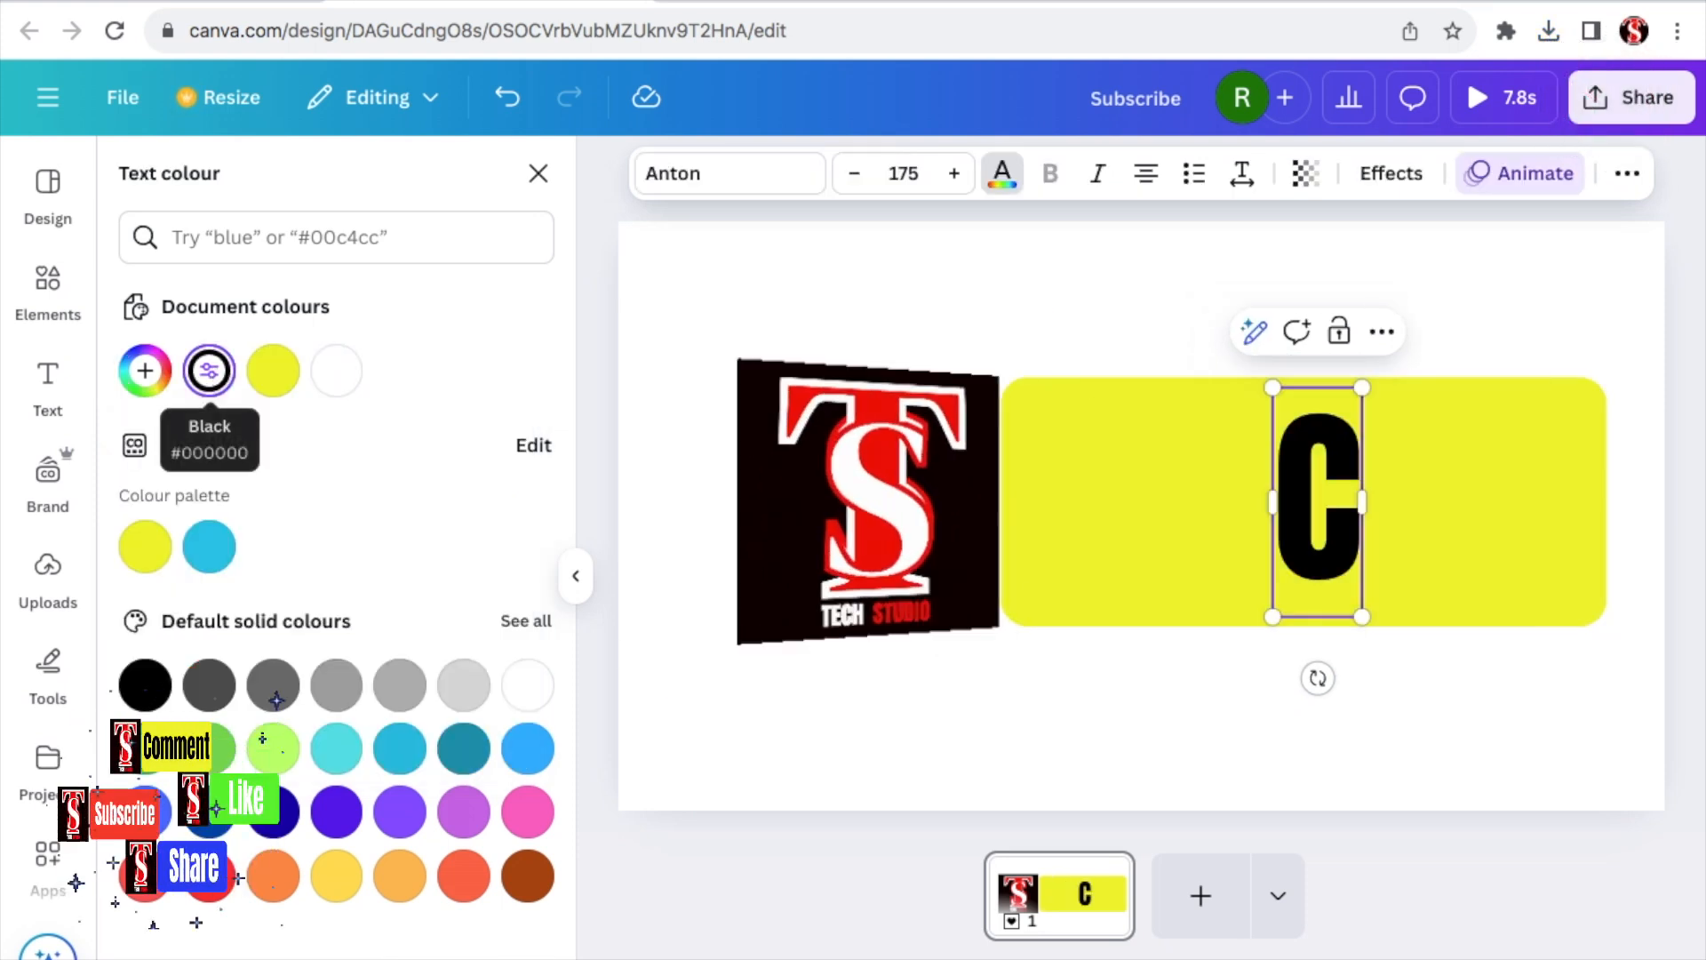
text(omment)
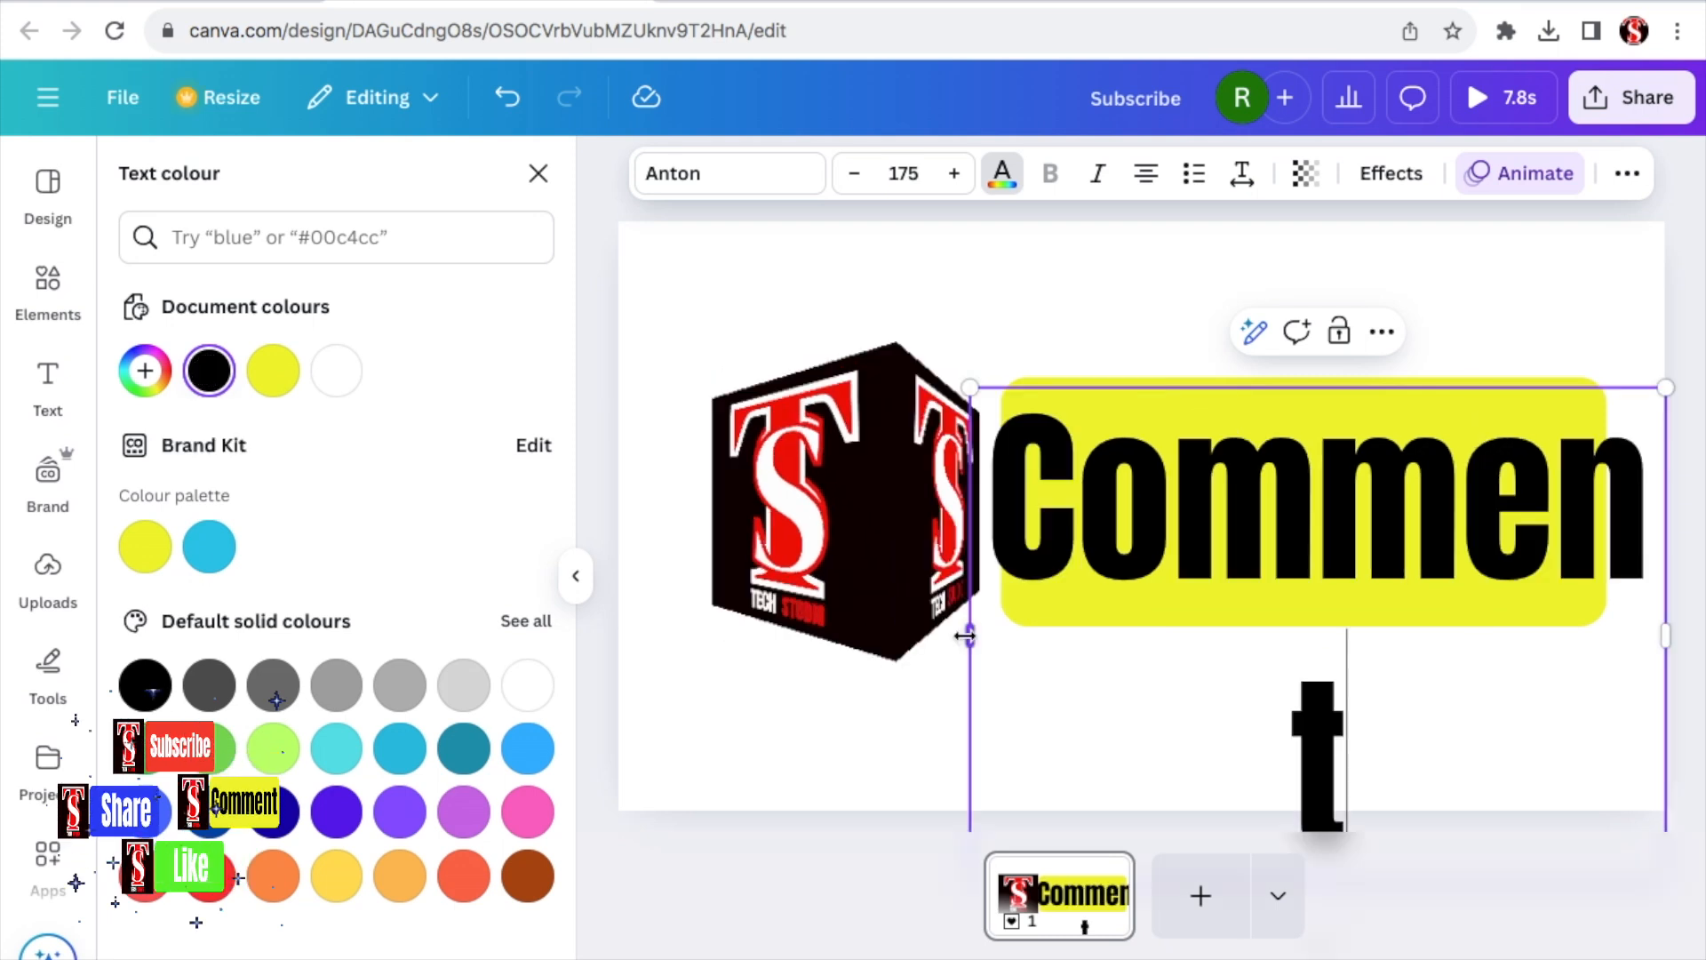
drag(967, 636, 1071, 594)
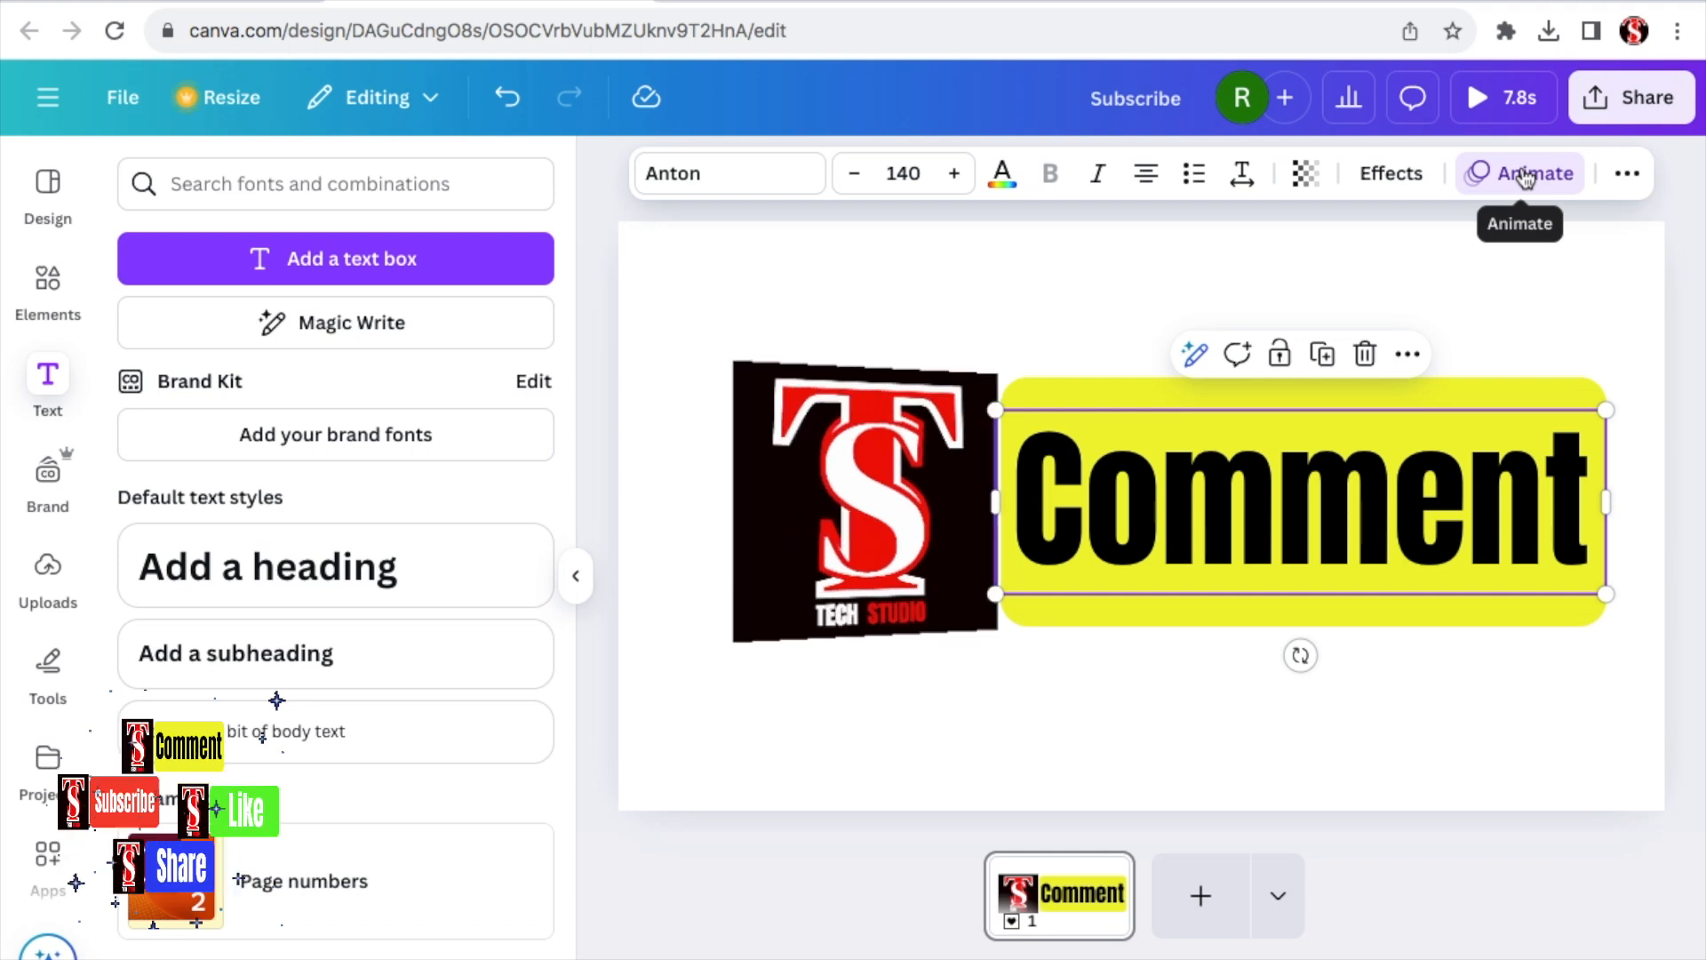
Apply the Burst text animation to the "Comment" text
click(1525, 175)
scroll(488, 427, down, 5)
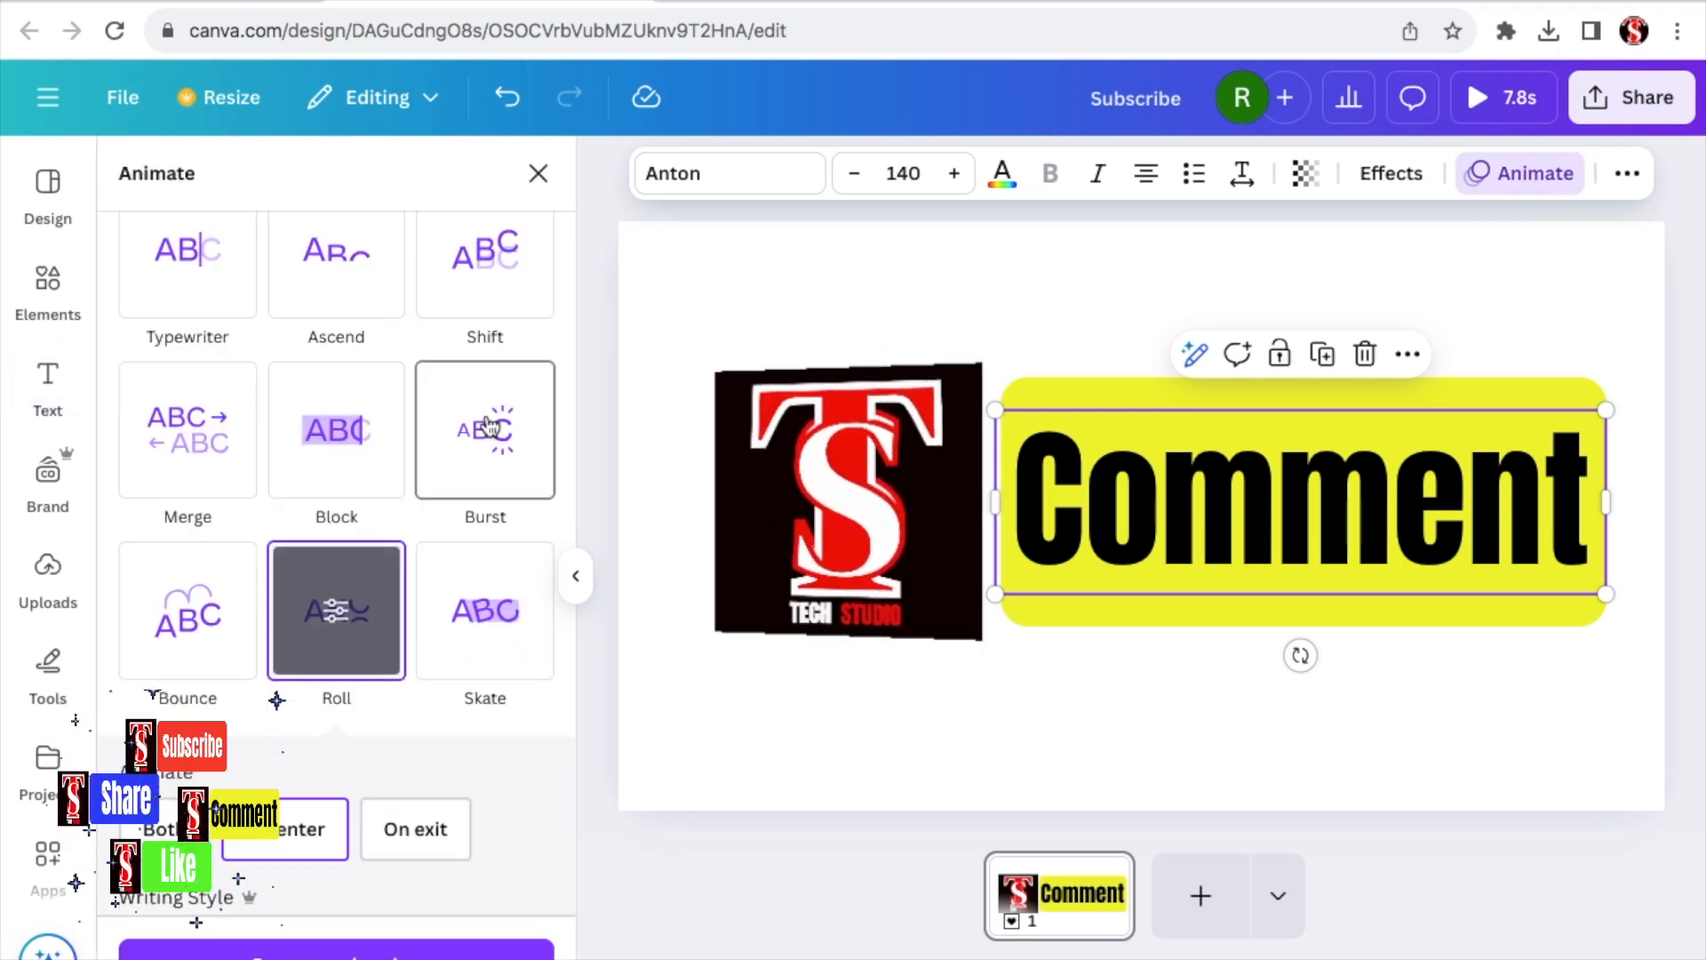
click(488, 425)
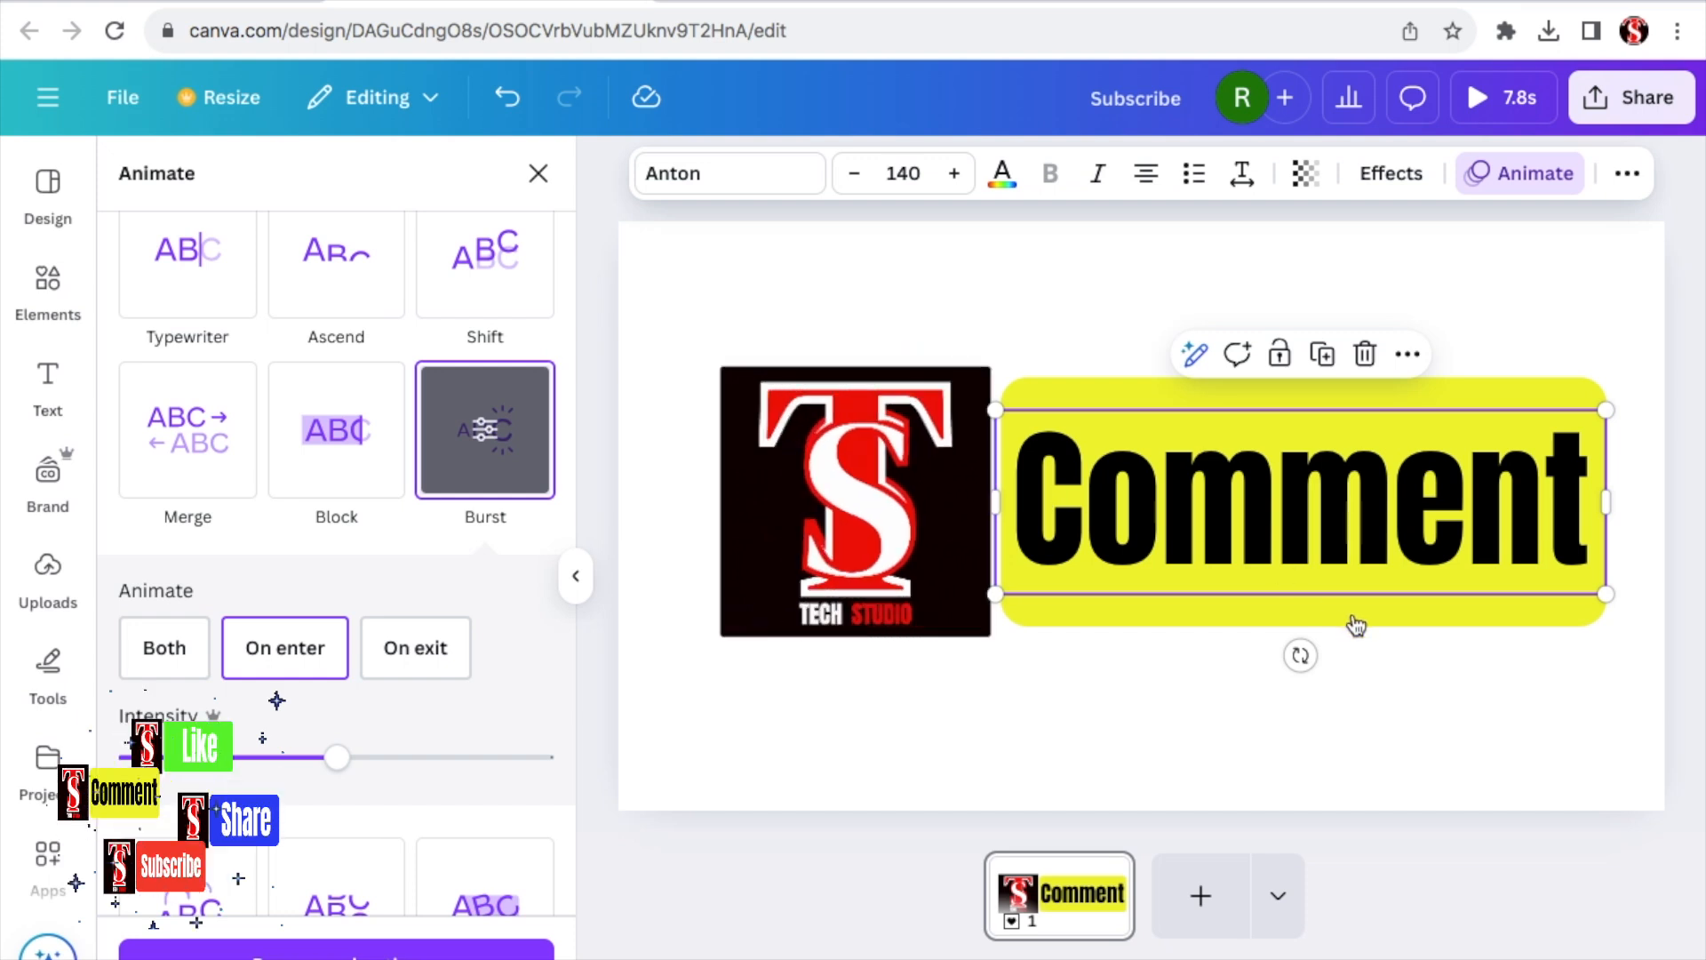
click(1497, 697)
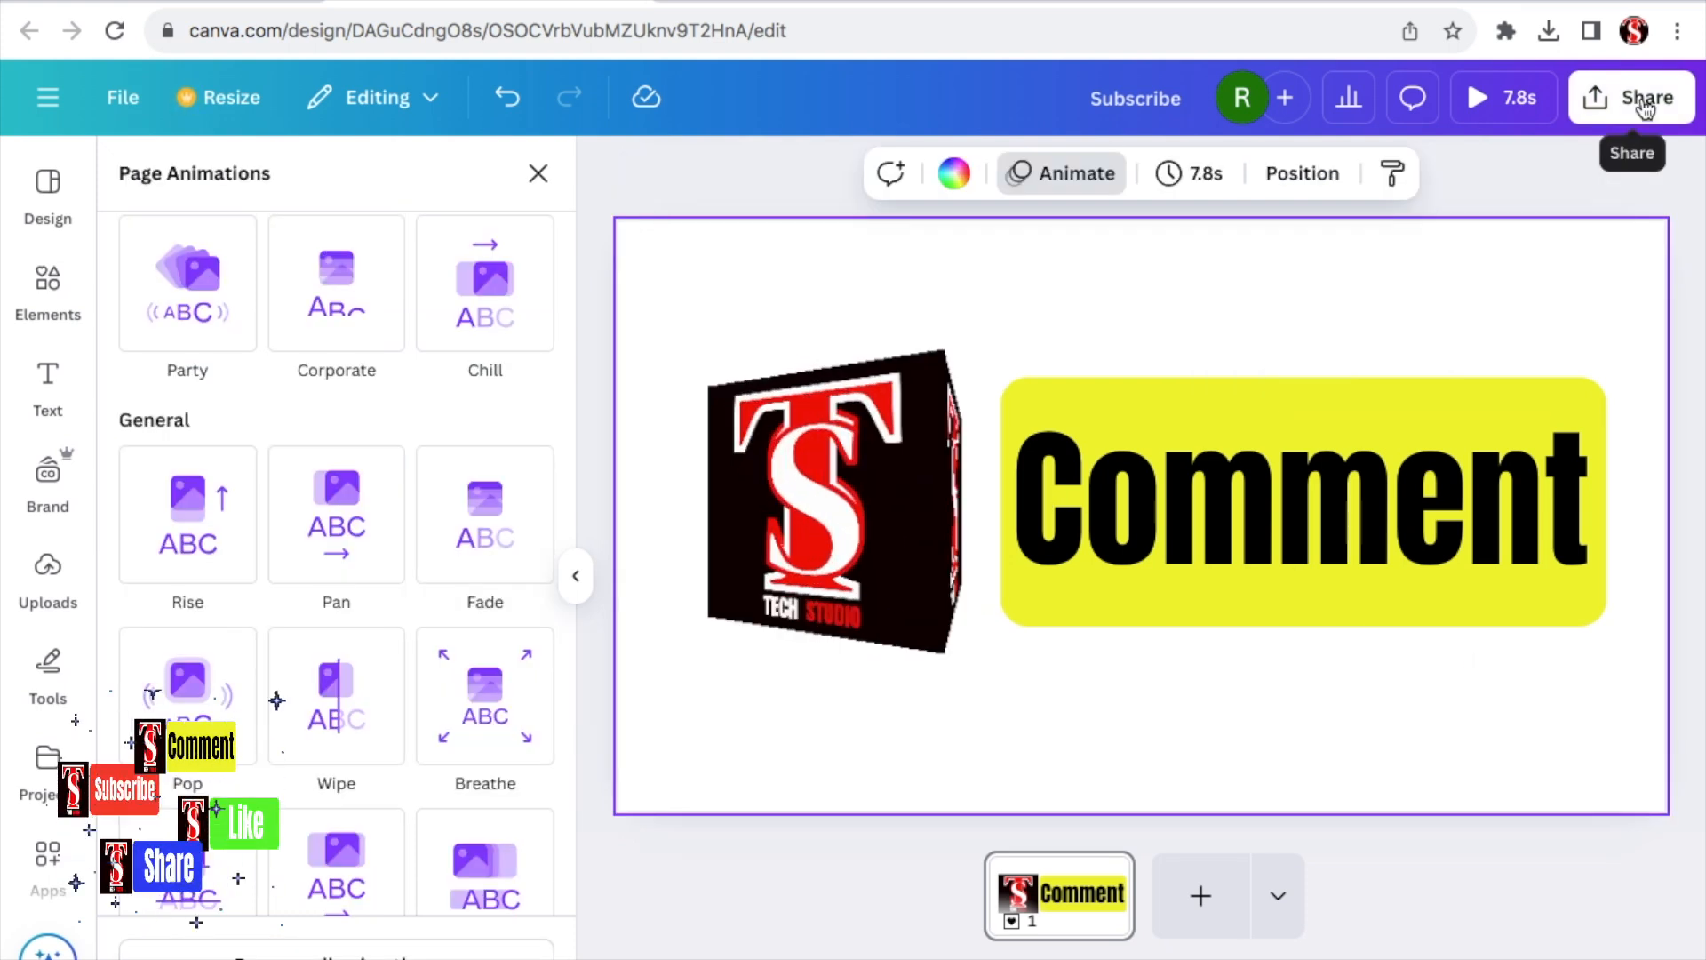
Download the Comment design as a PNG with a transparent background
click(1642, 99)
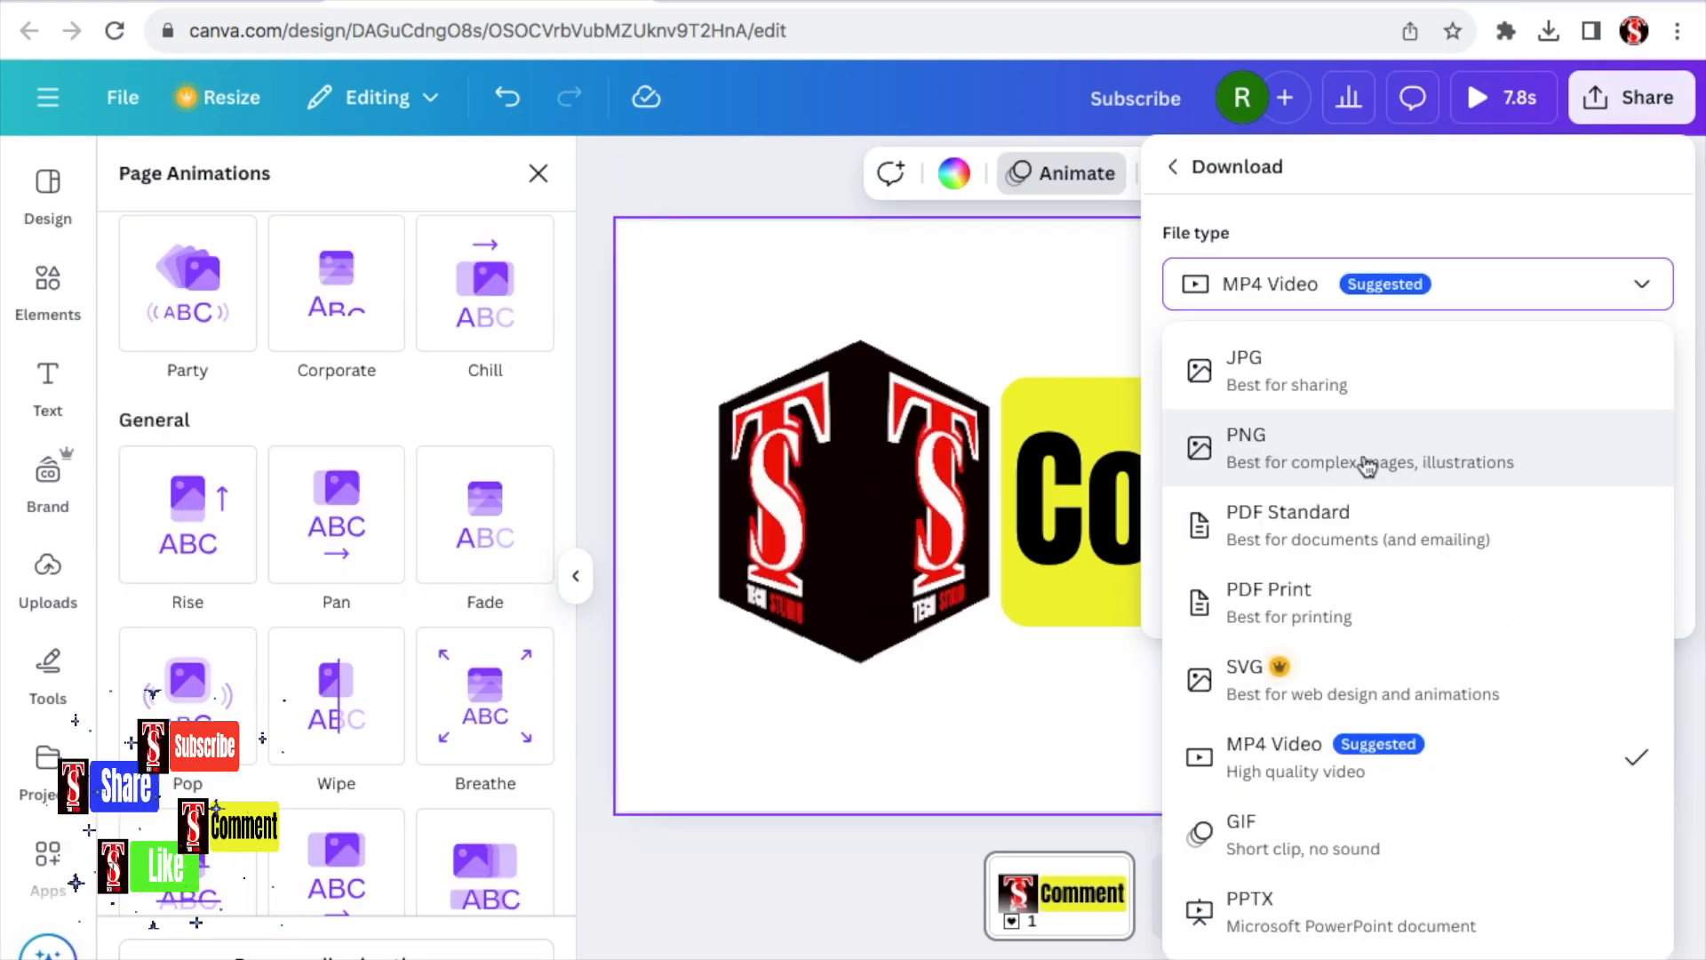
click(1366, 466)
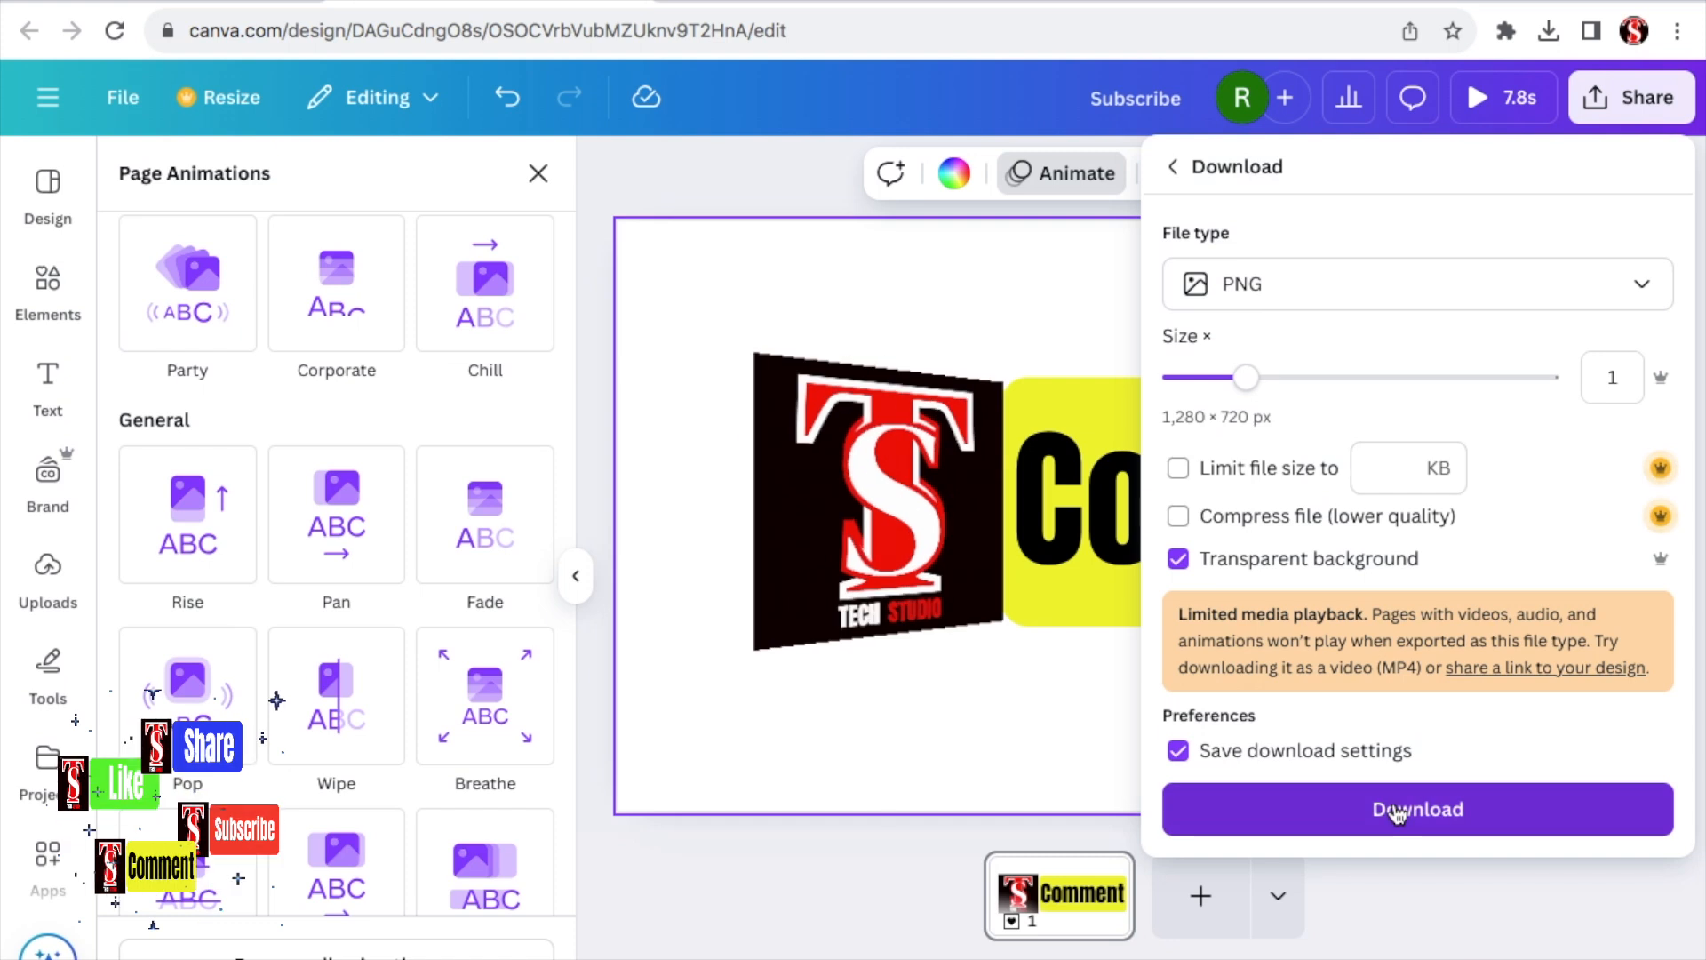
click(1395, 809)
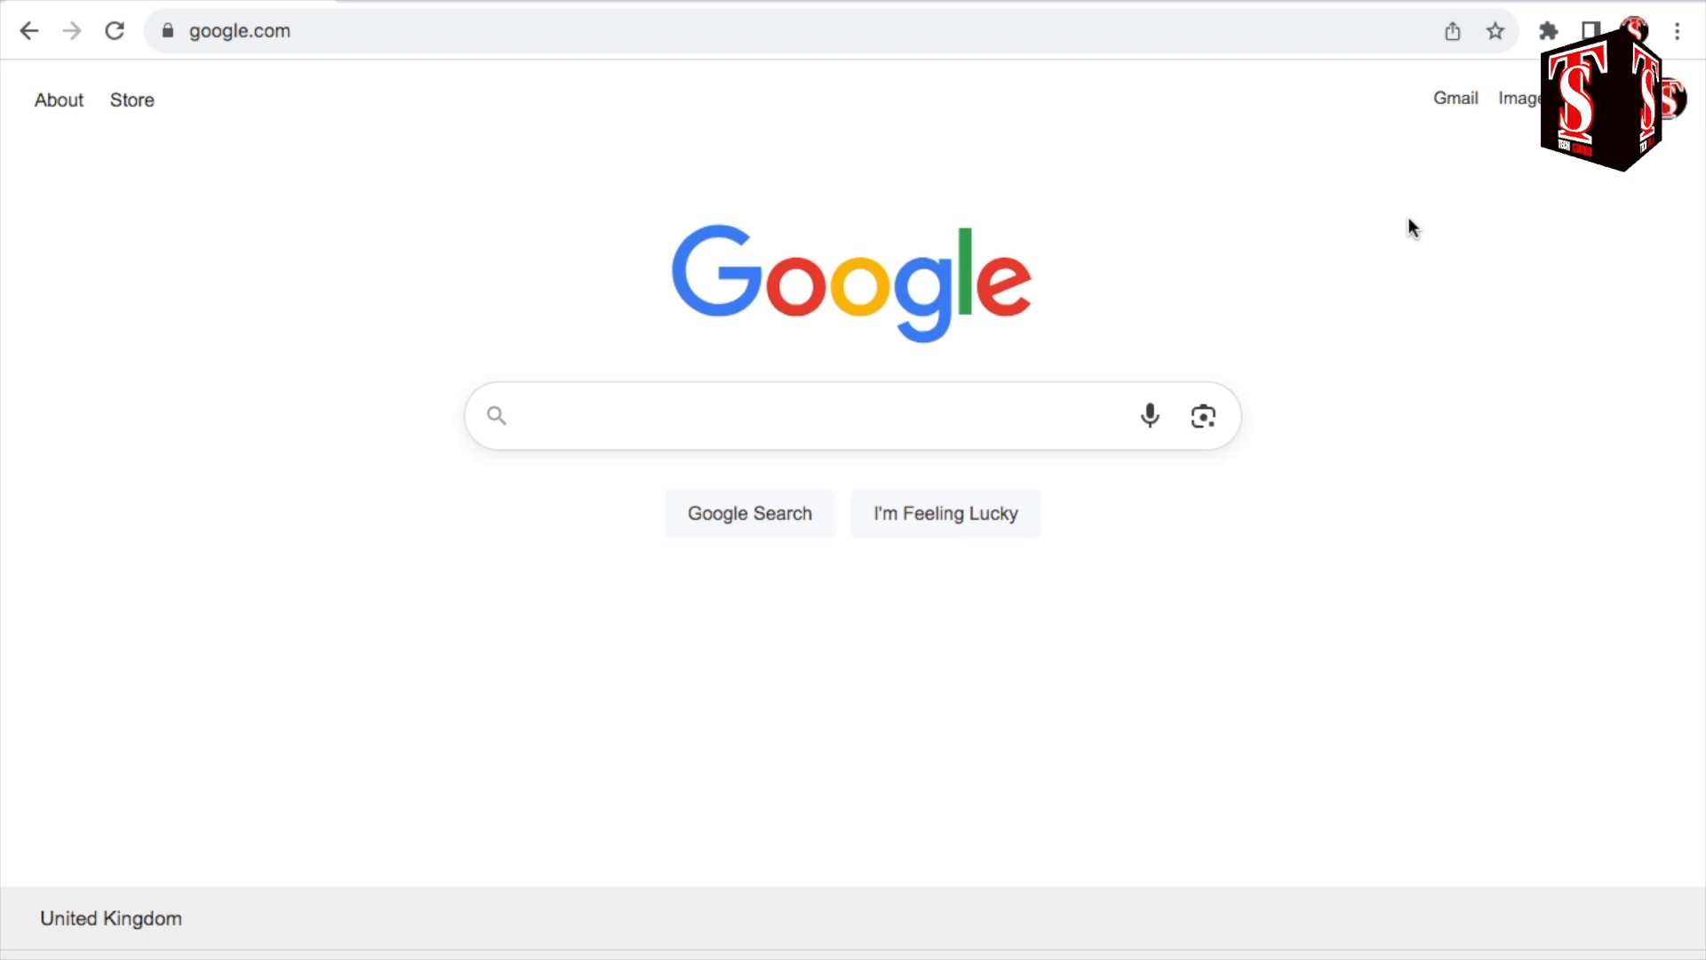
Search Google for "3dgifmaker" and open the 3D Gif Maker website
click(1010, 425)
text(3dg)
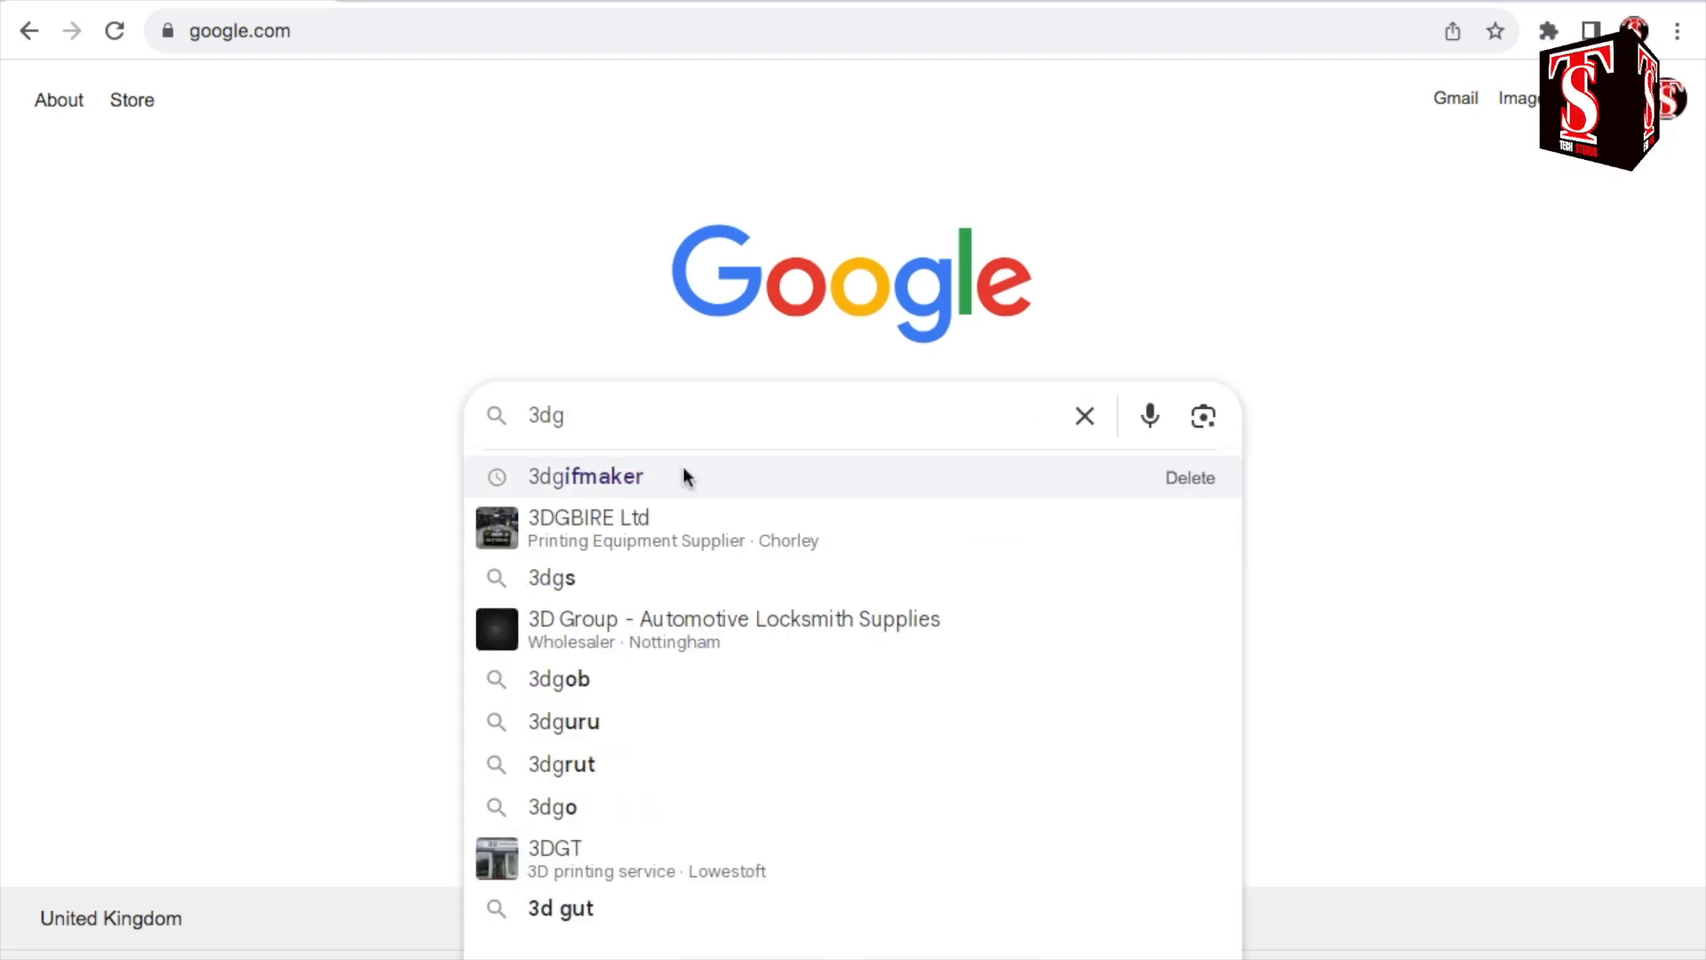
click(685, 477)
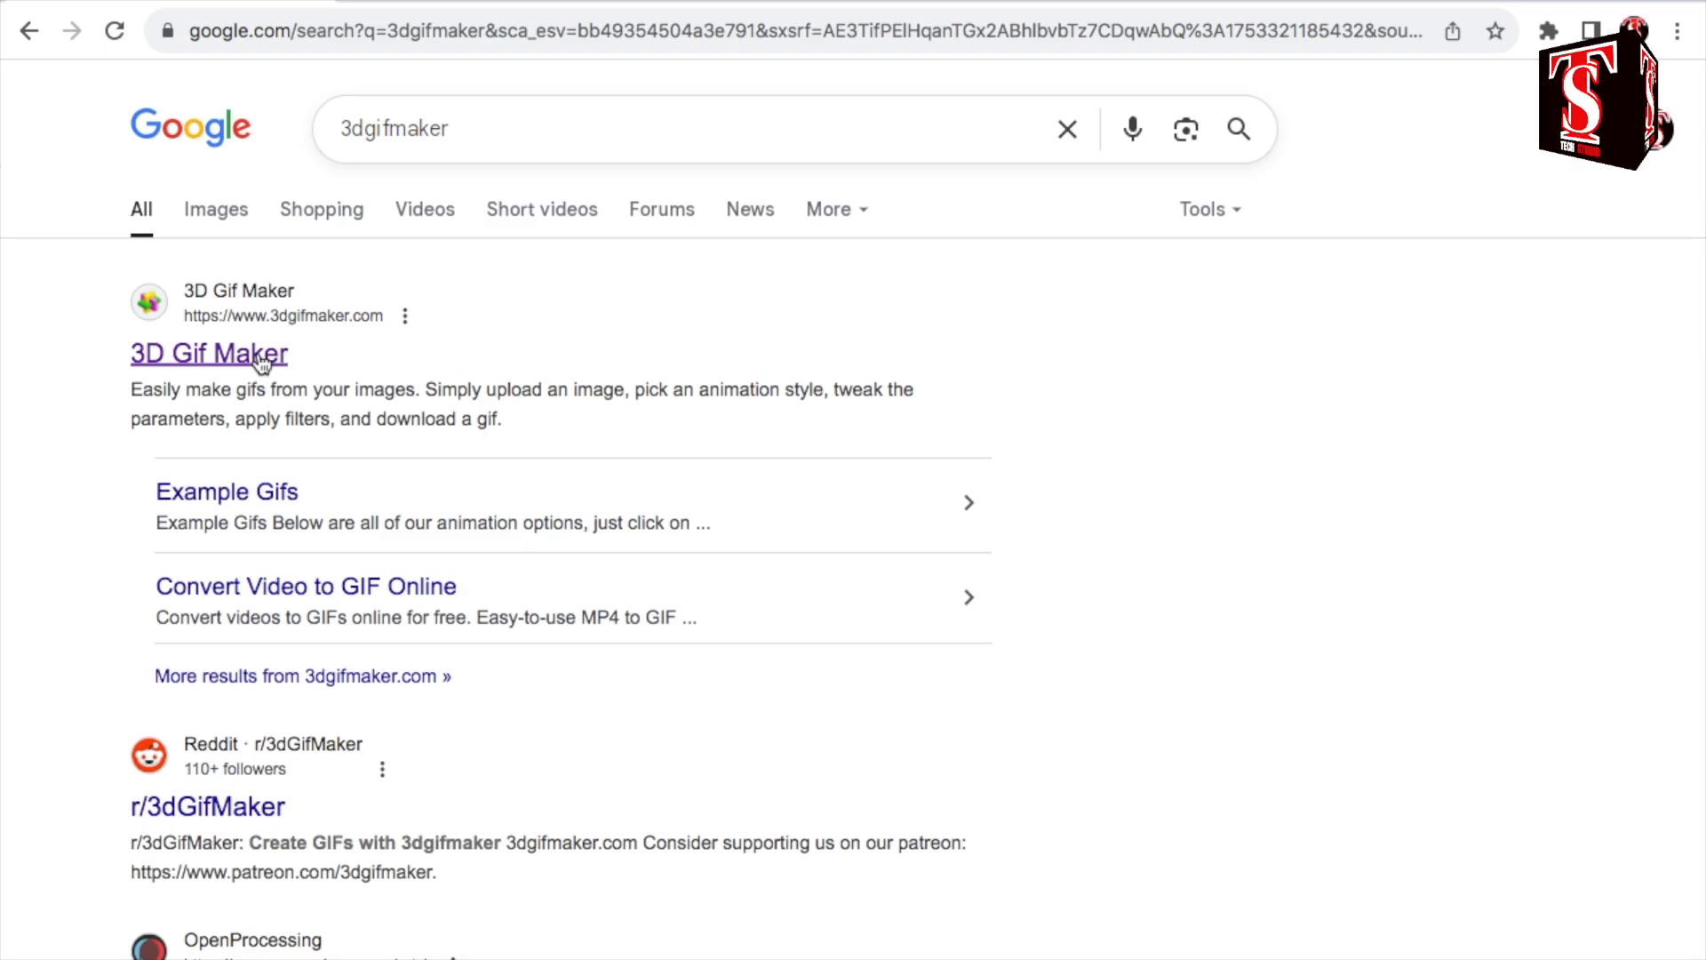
click(260, 359)
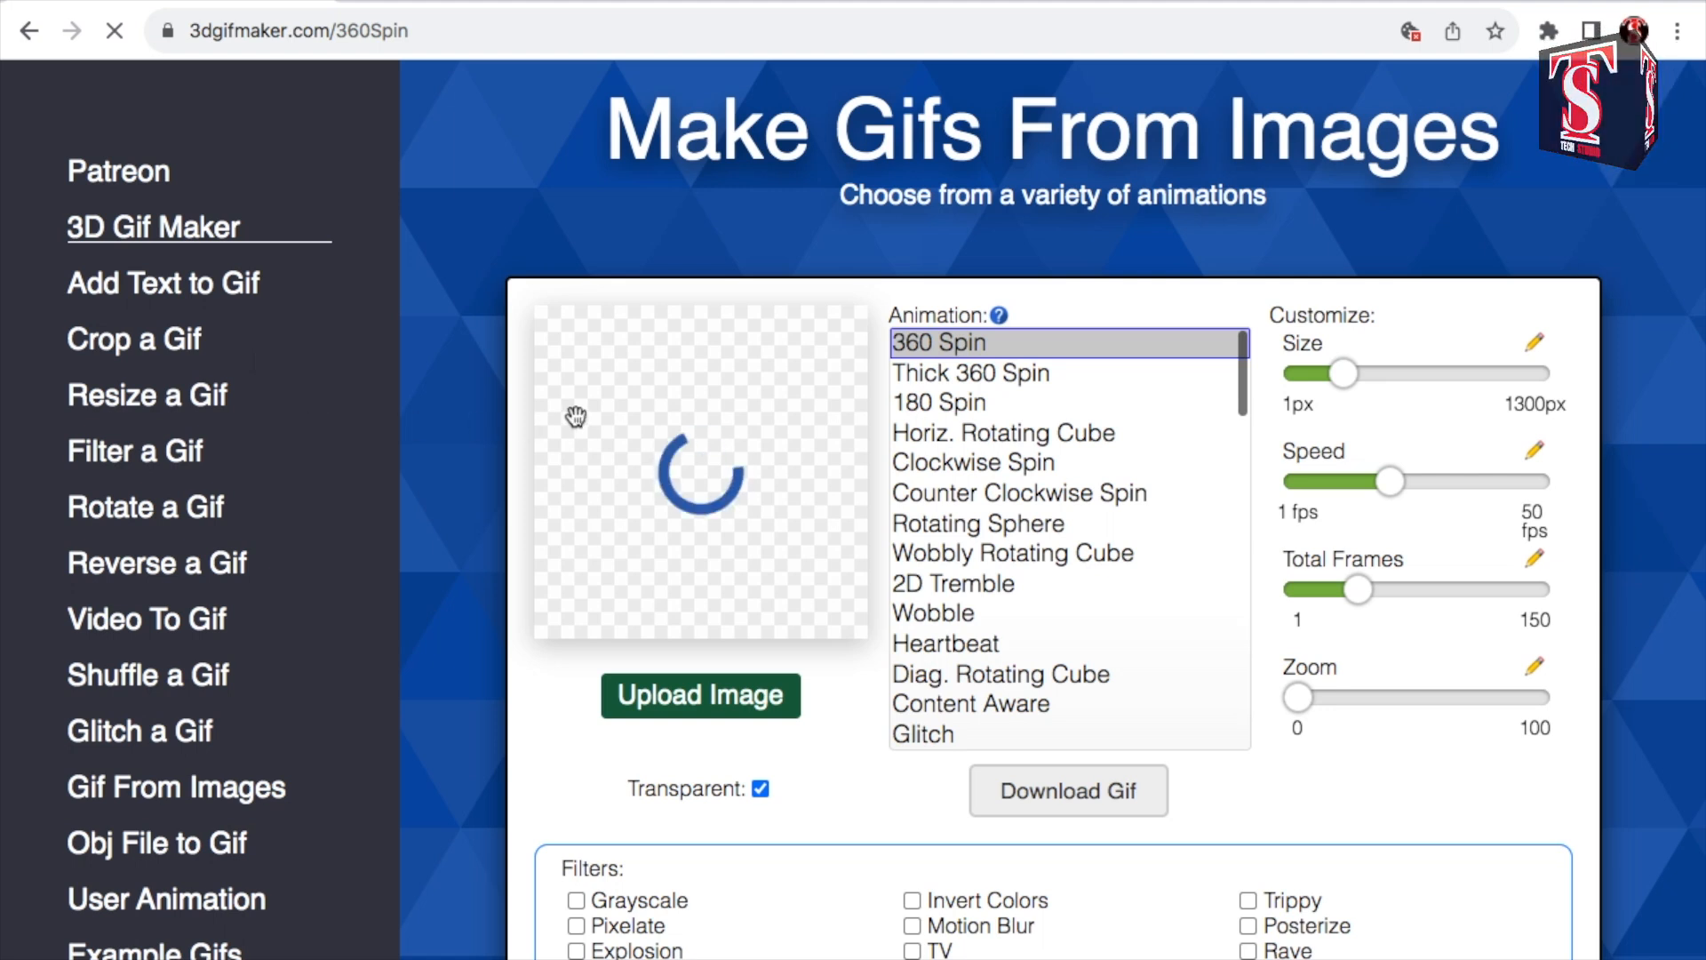
Choose the Horiz. Rotating Cube animation and upload Subscribe (1).png from Downloads as its main image
click(1026, 436)
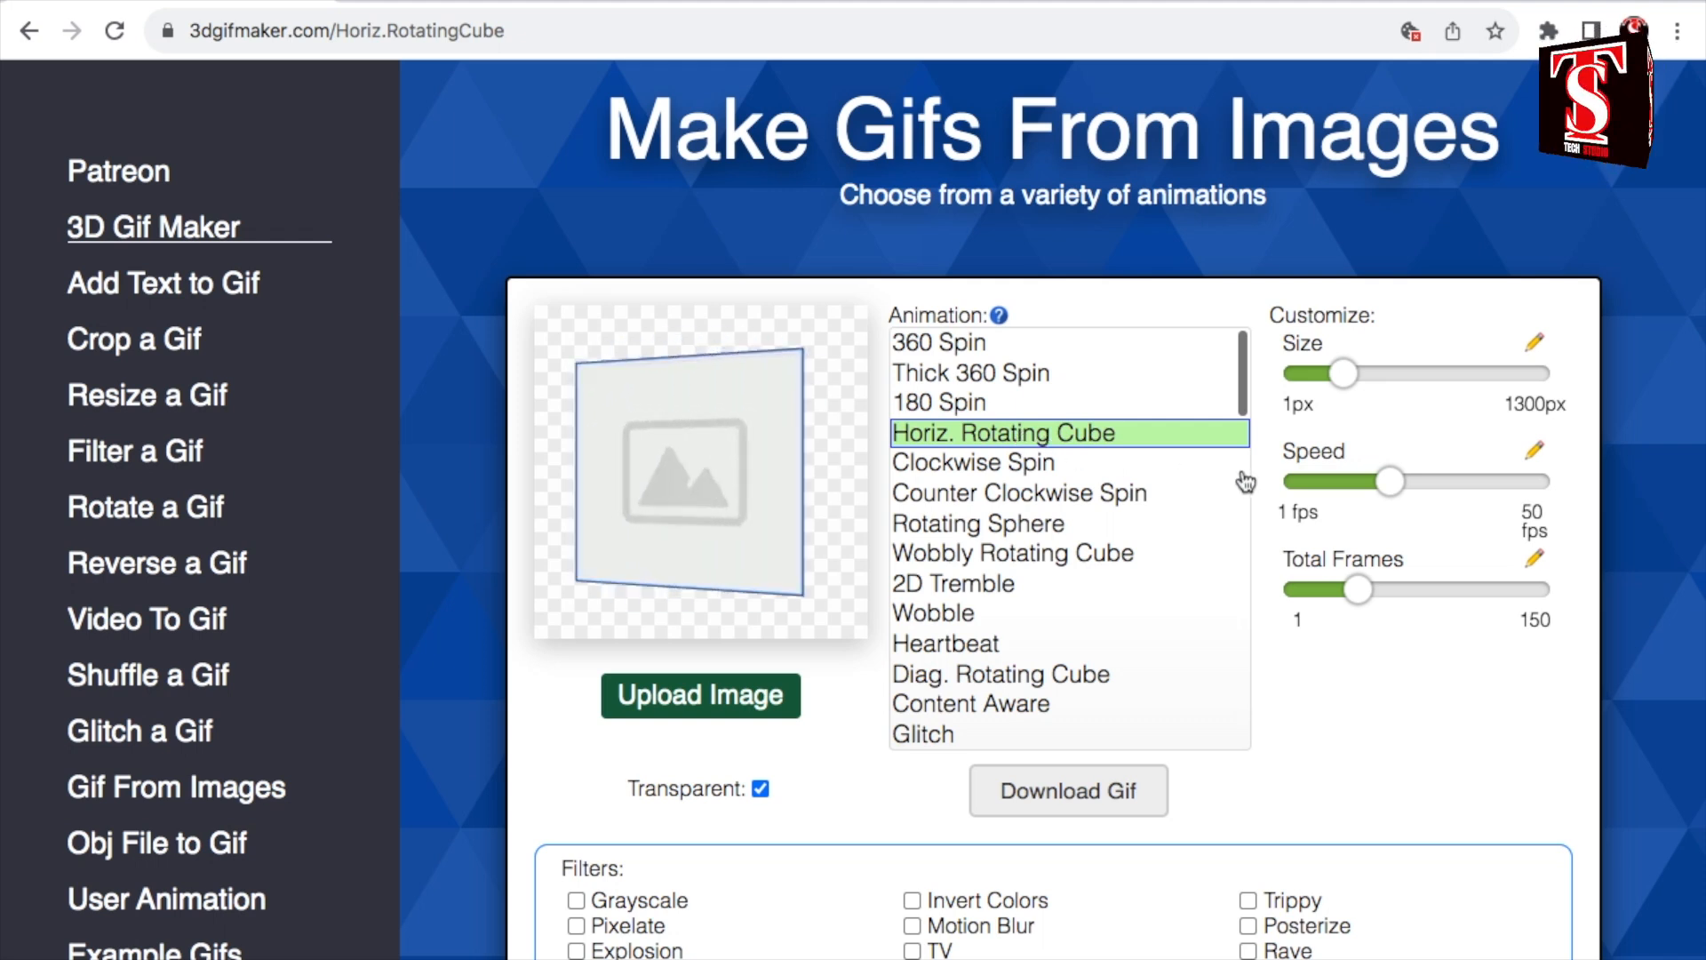
click(729, 700)
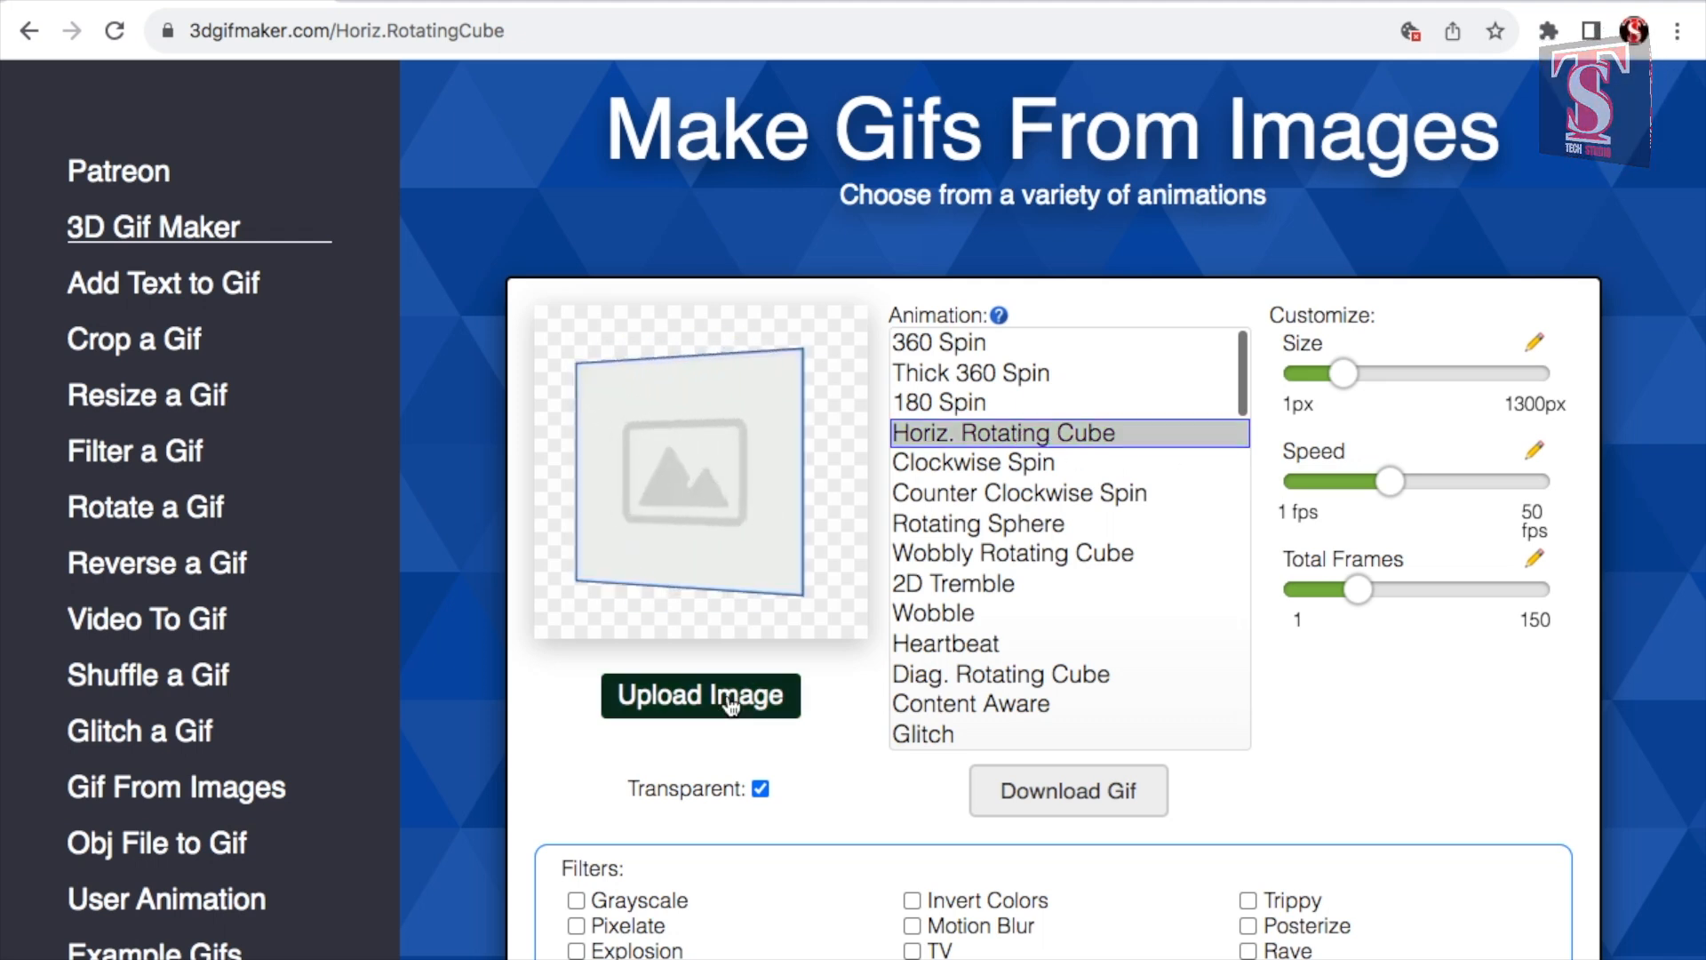
click(745, 397)
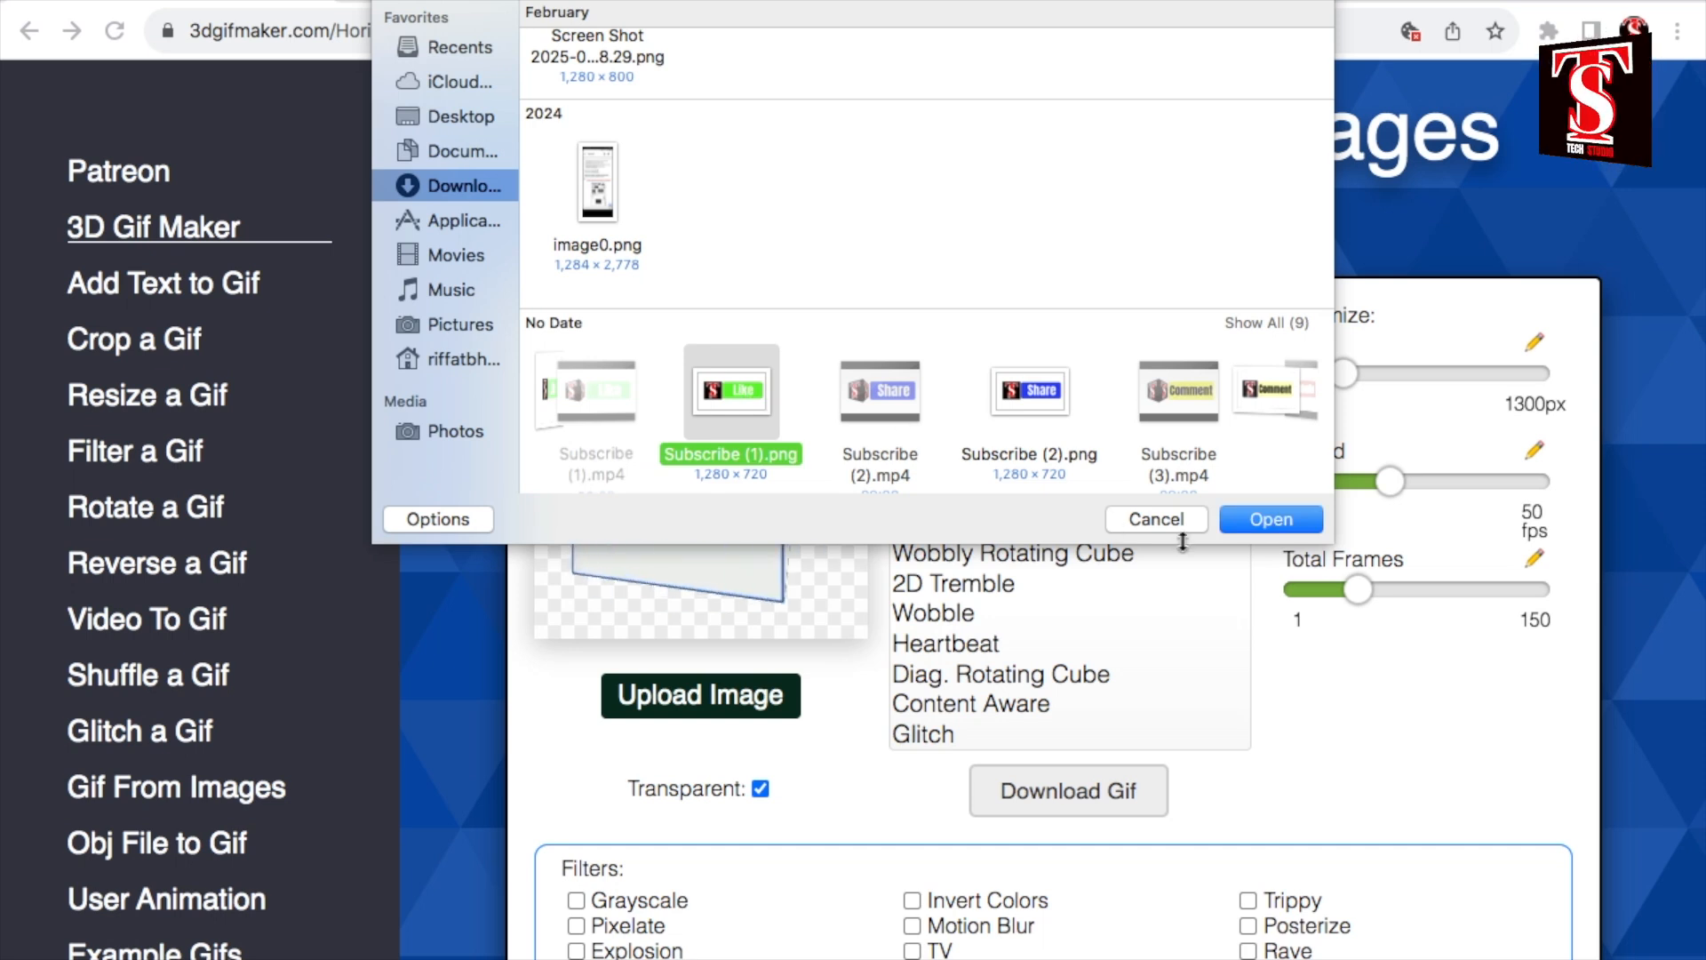
click(1264, 518)
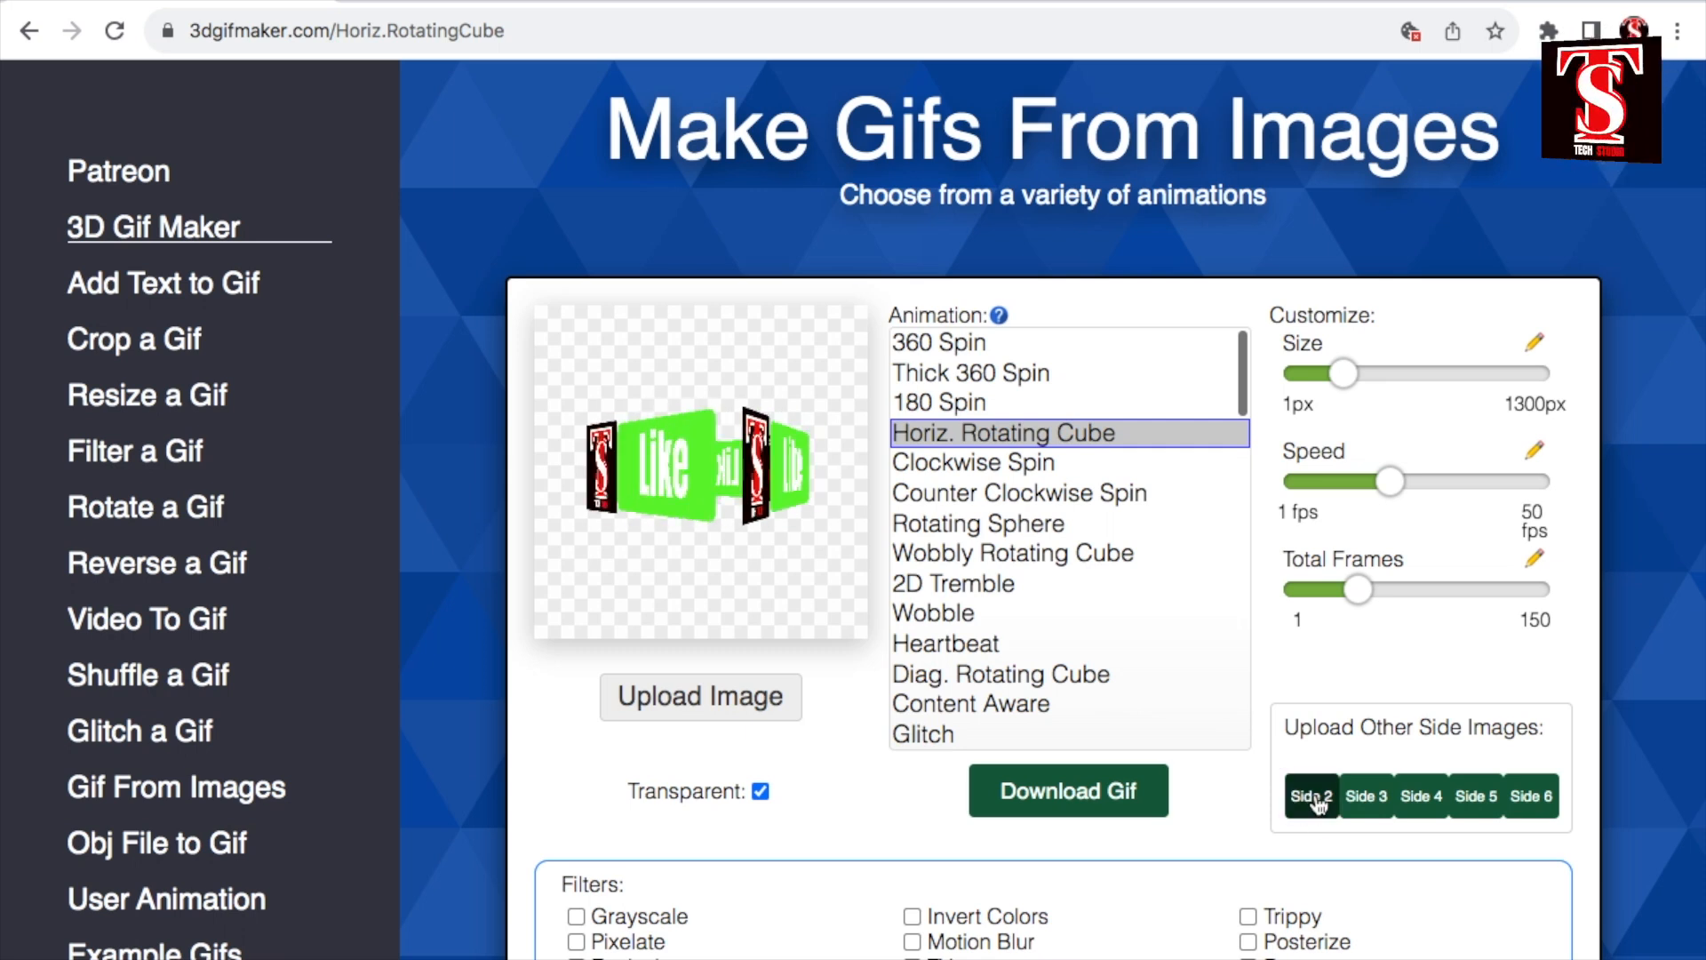
Upload Subscribe (2).png, the Share graphic, as the cube's Side 2 image
click(1313, 796)
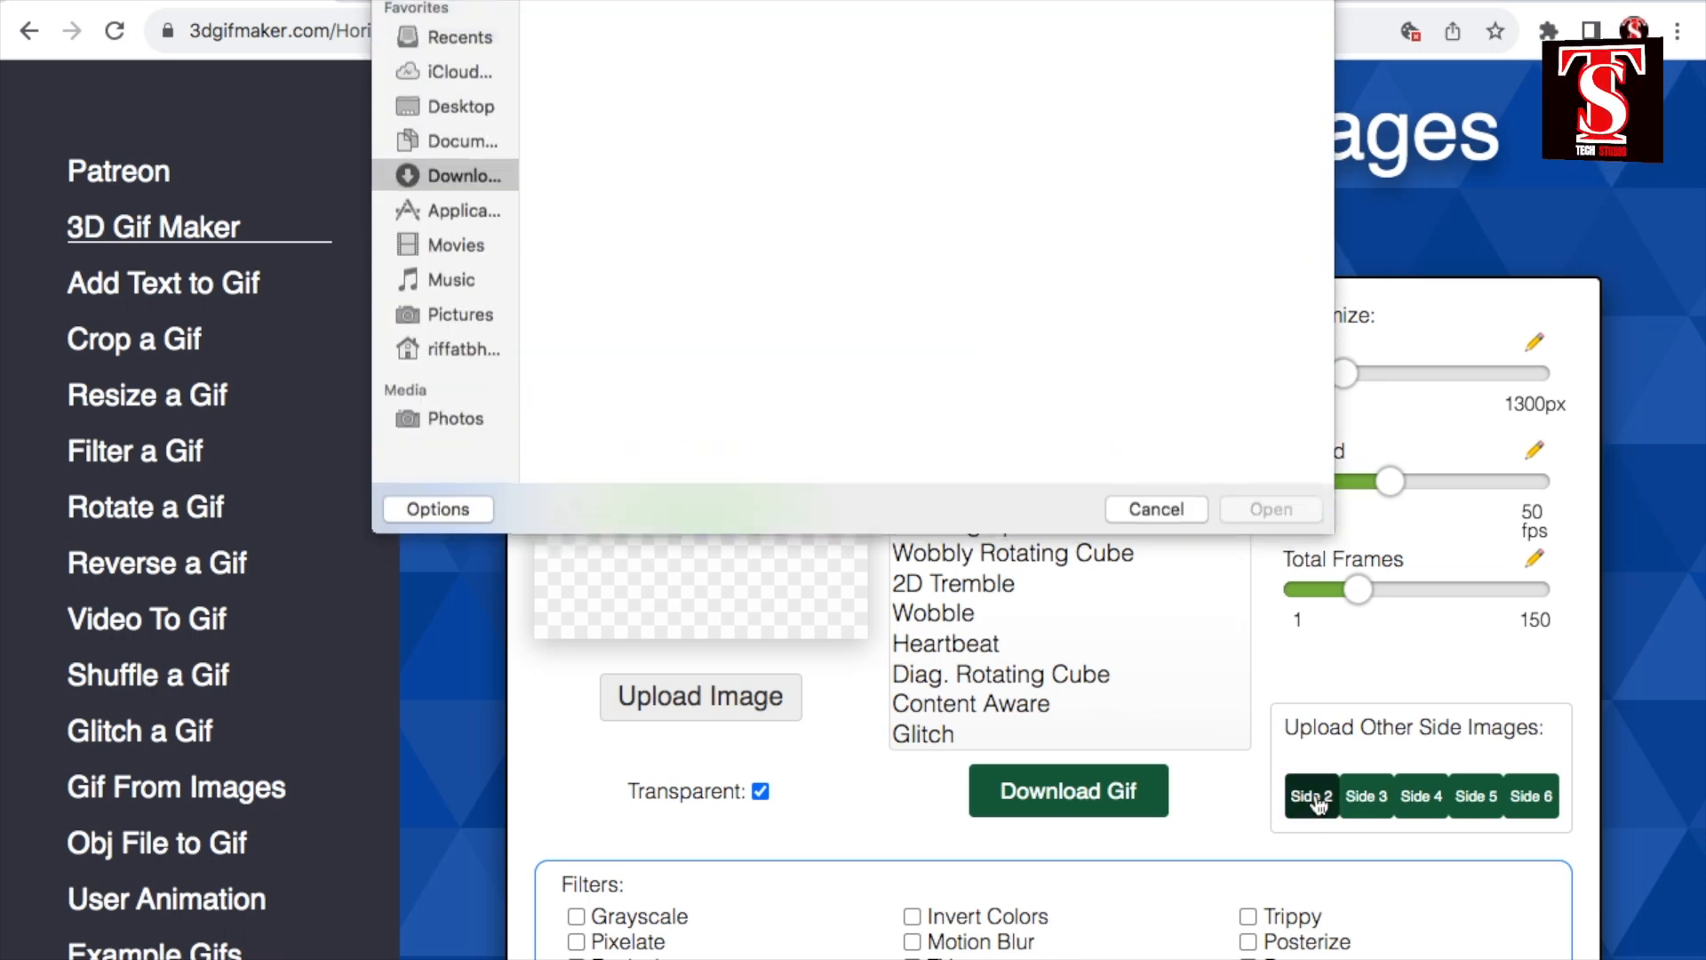
click(1036, 373)
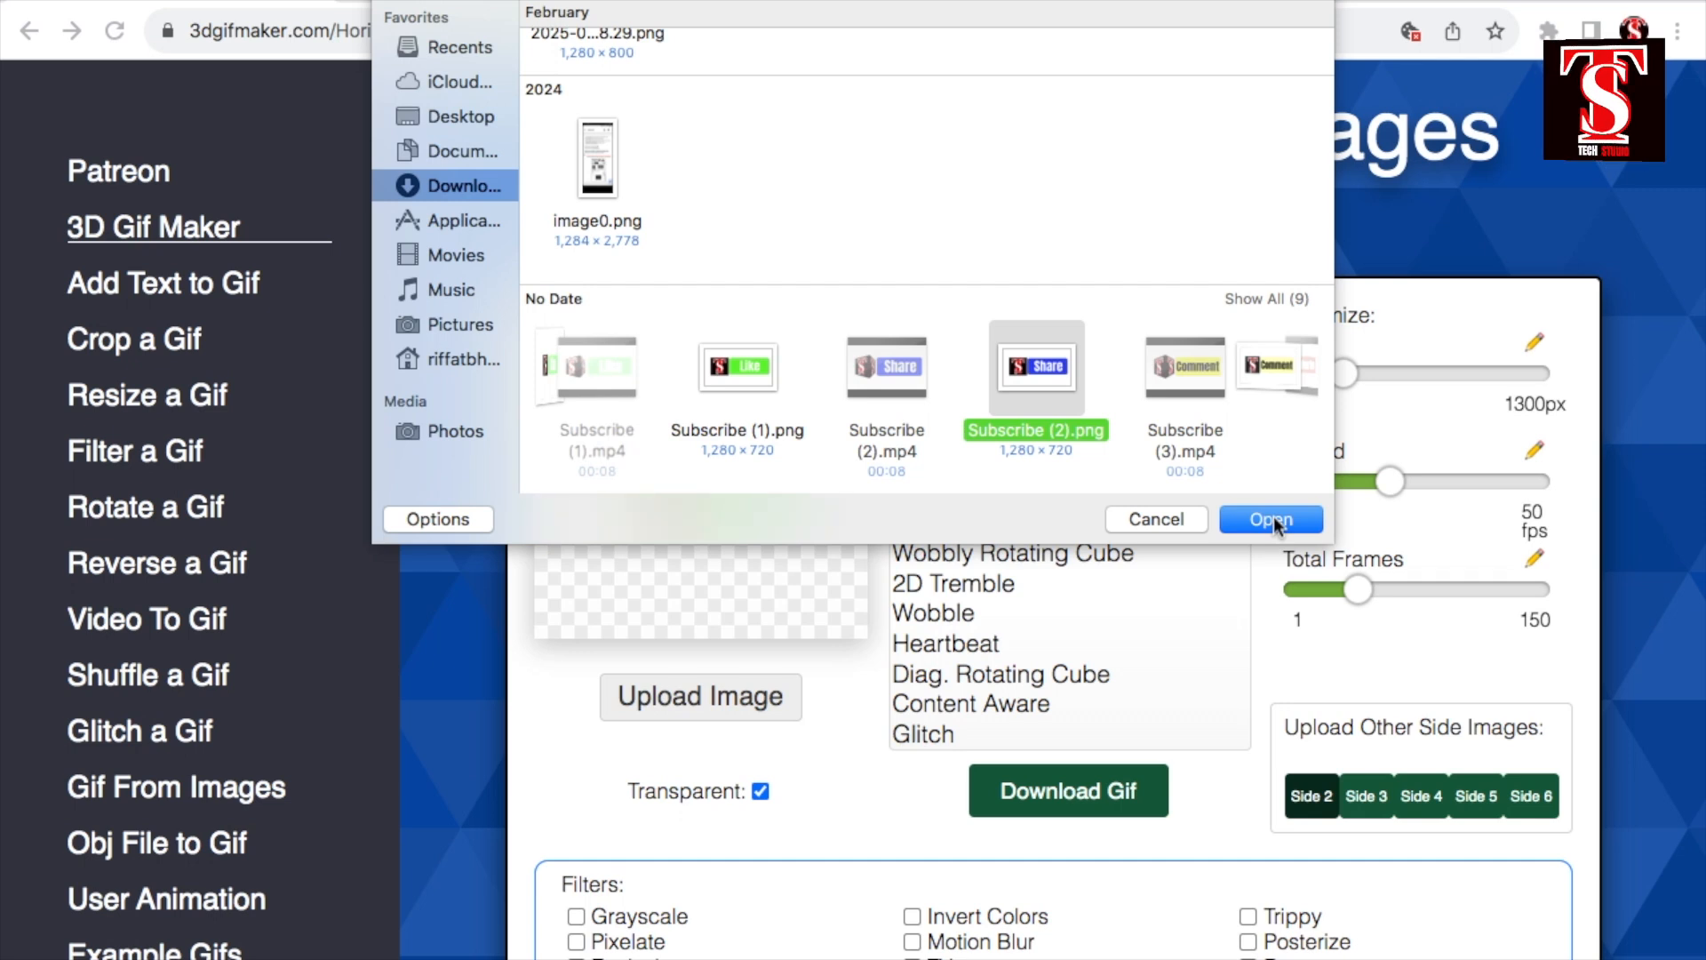
click(1273, 520)
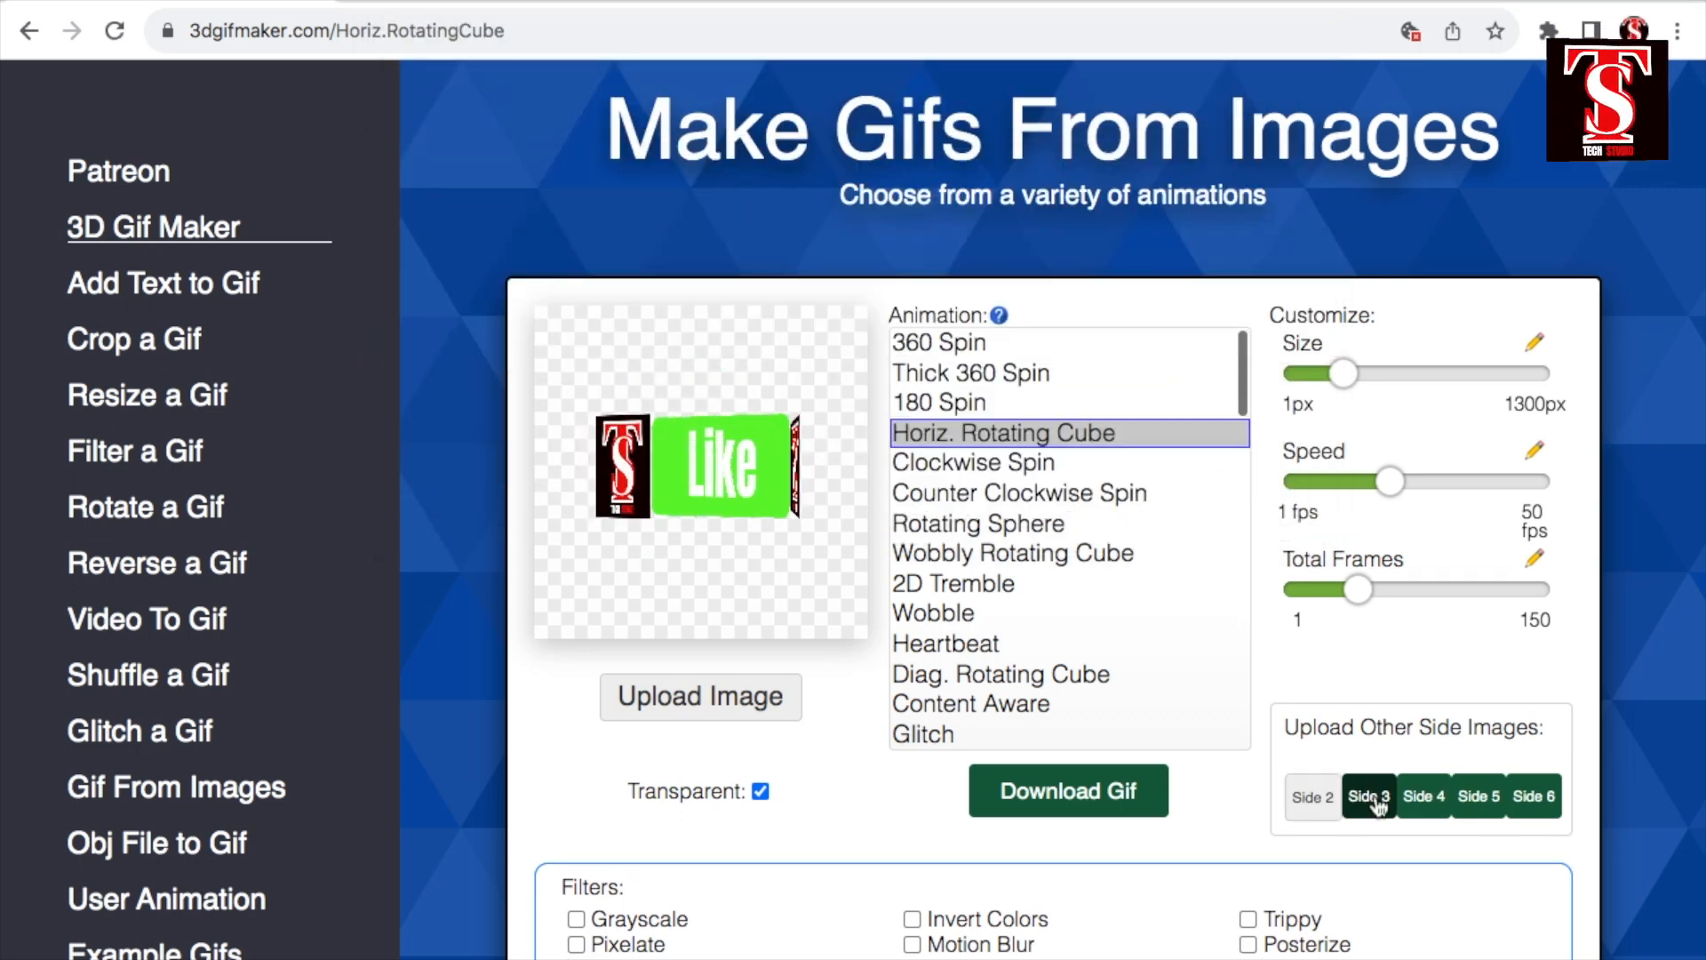
Upload Subscribe.png, the red Subscribe graphic, as the cube's Side 3 image
click(1375, 801)
click(1273, 378)
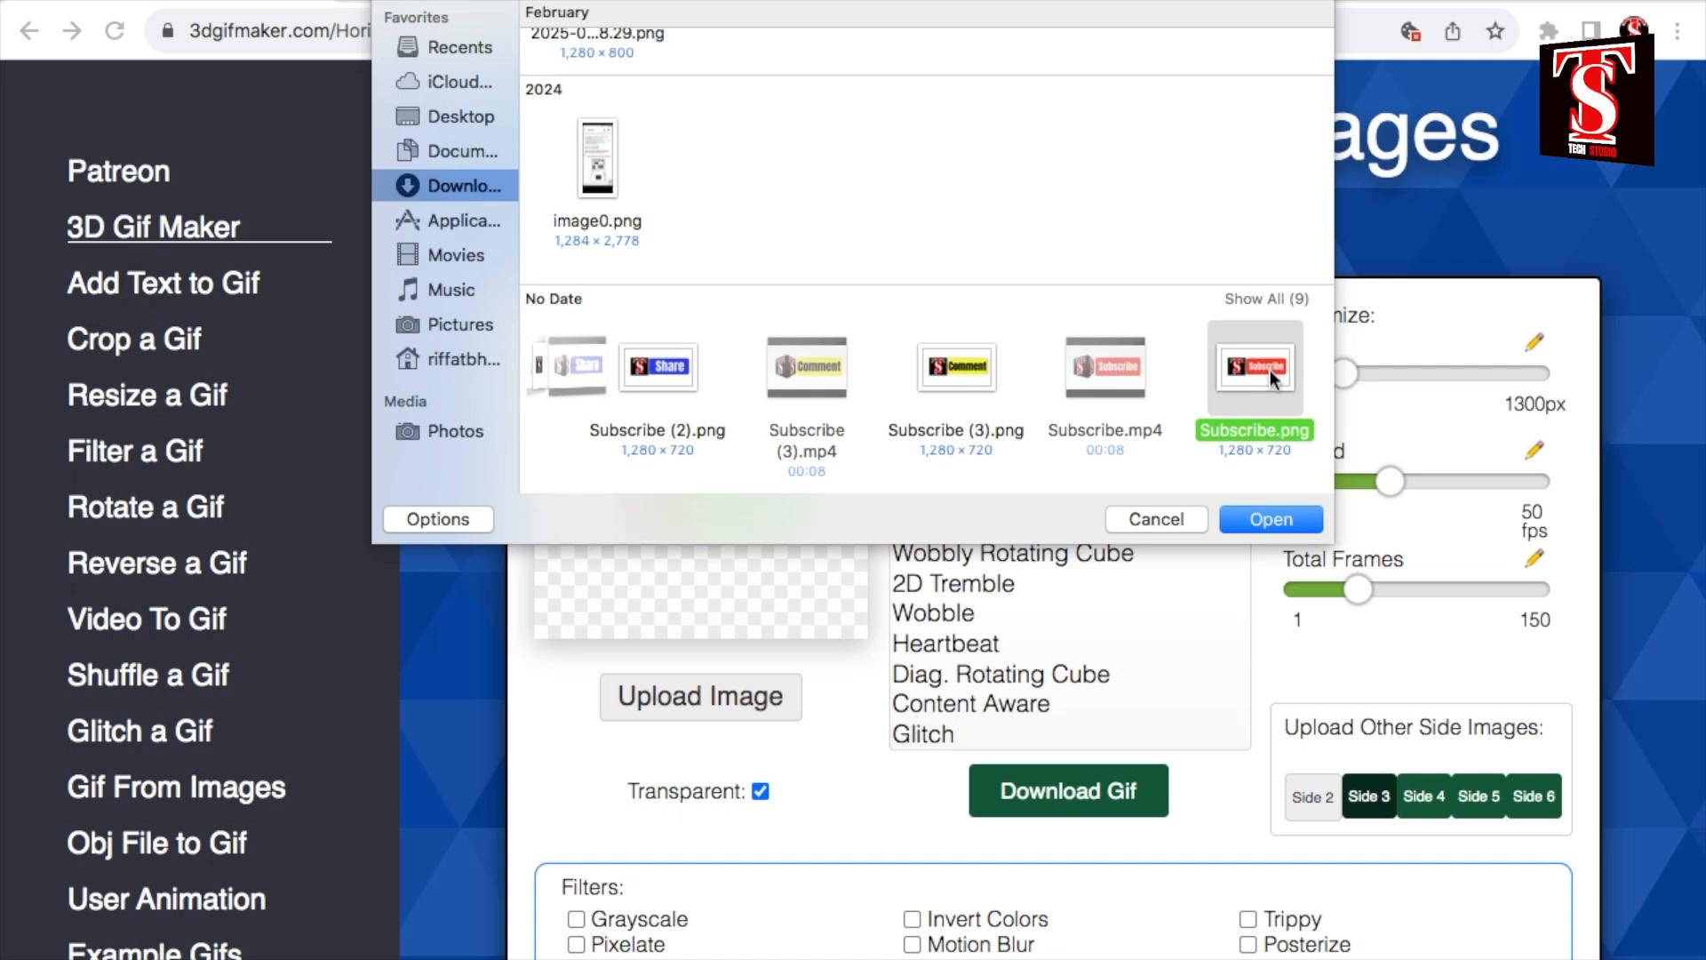
click(1273, 520)
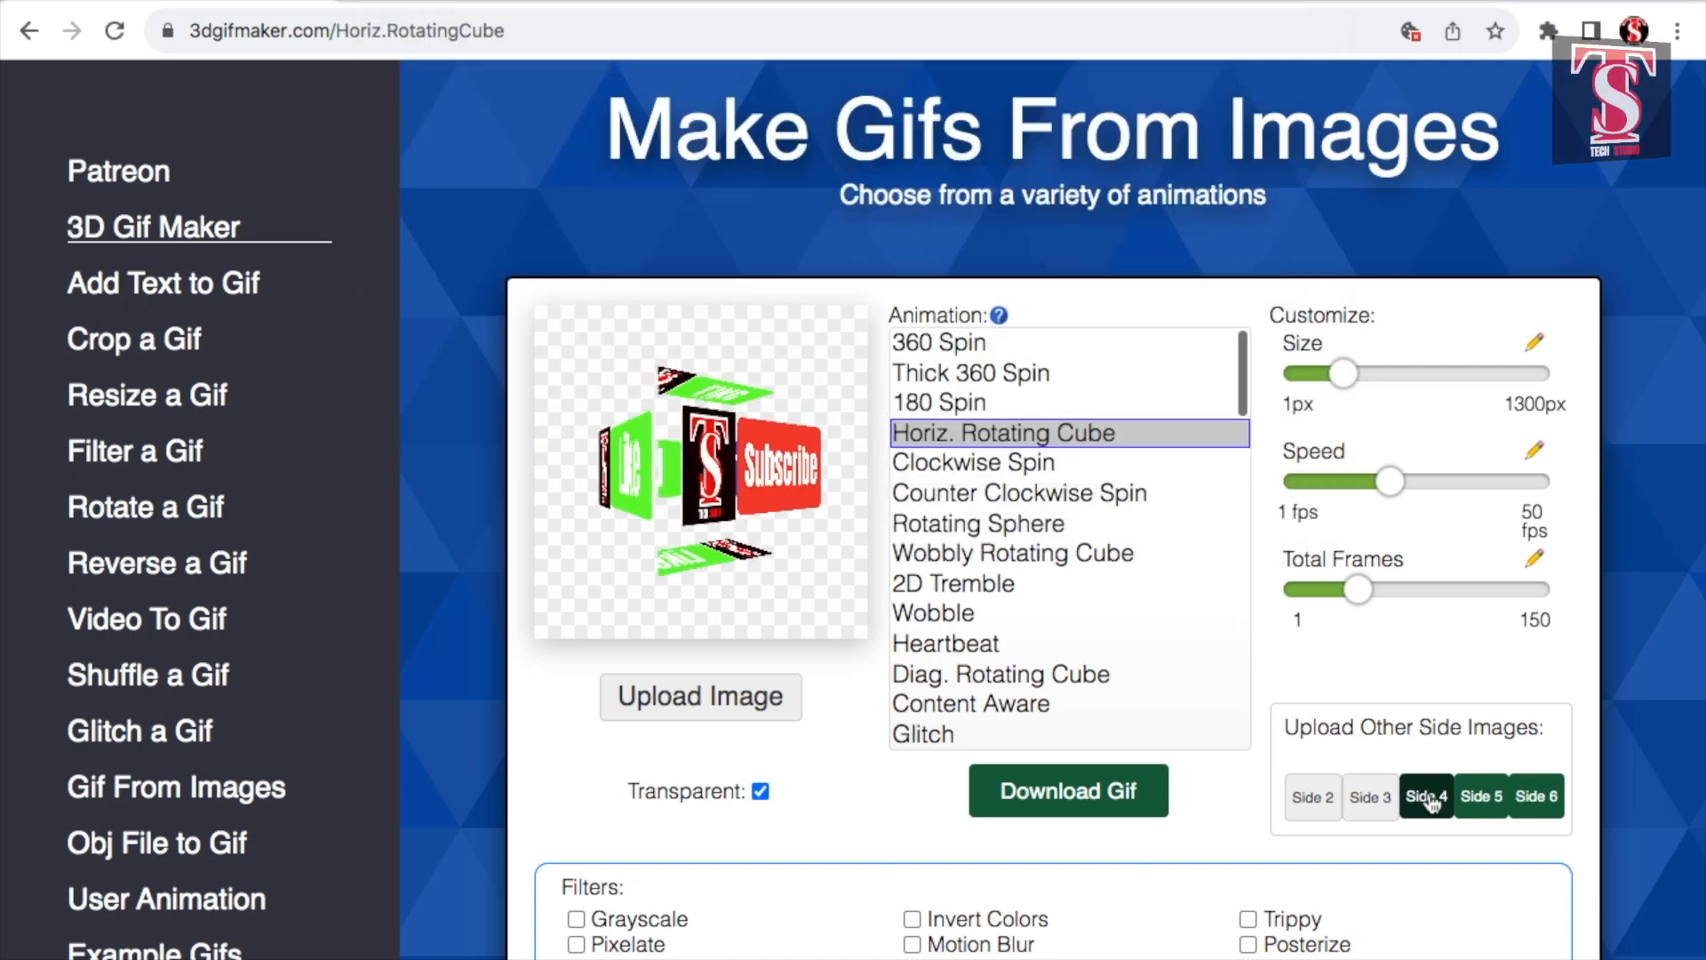
Upload Subscribe (3).png, the Comment graphic, as the cube's Side 4 image
click(1431, 800)
click(1167, 369)
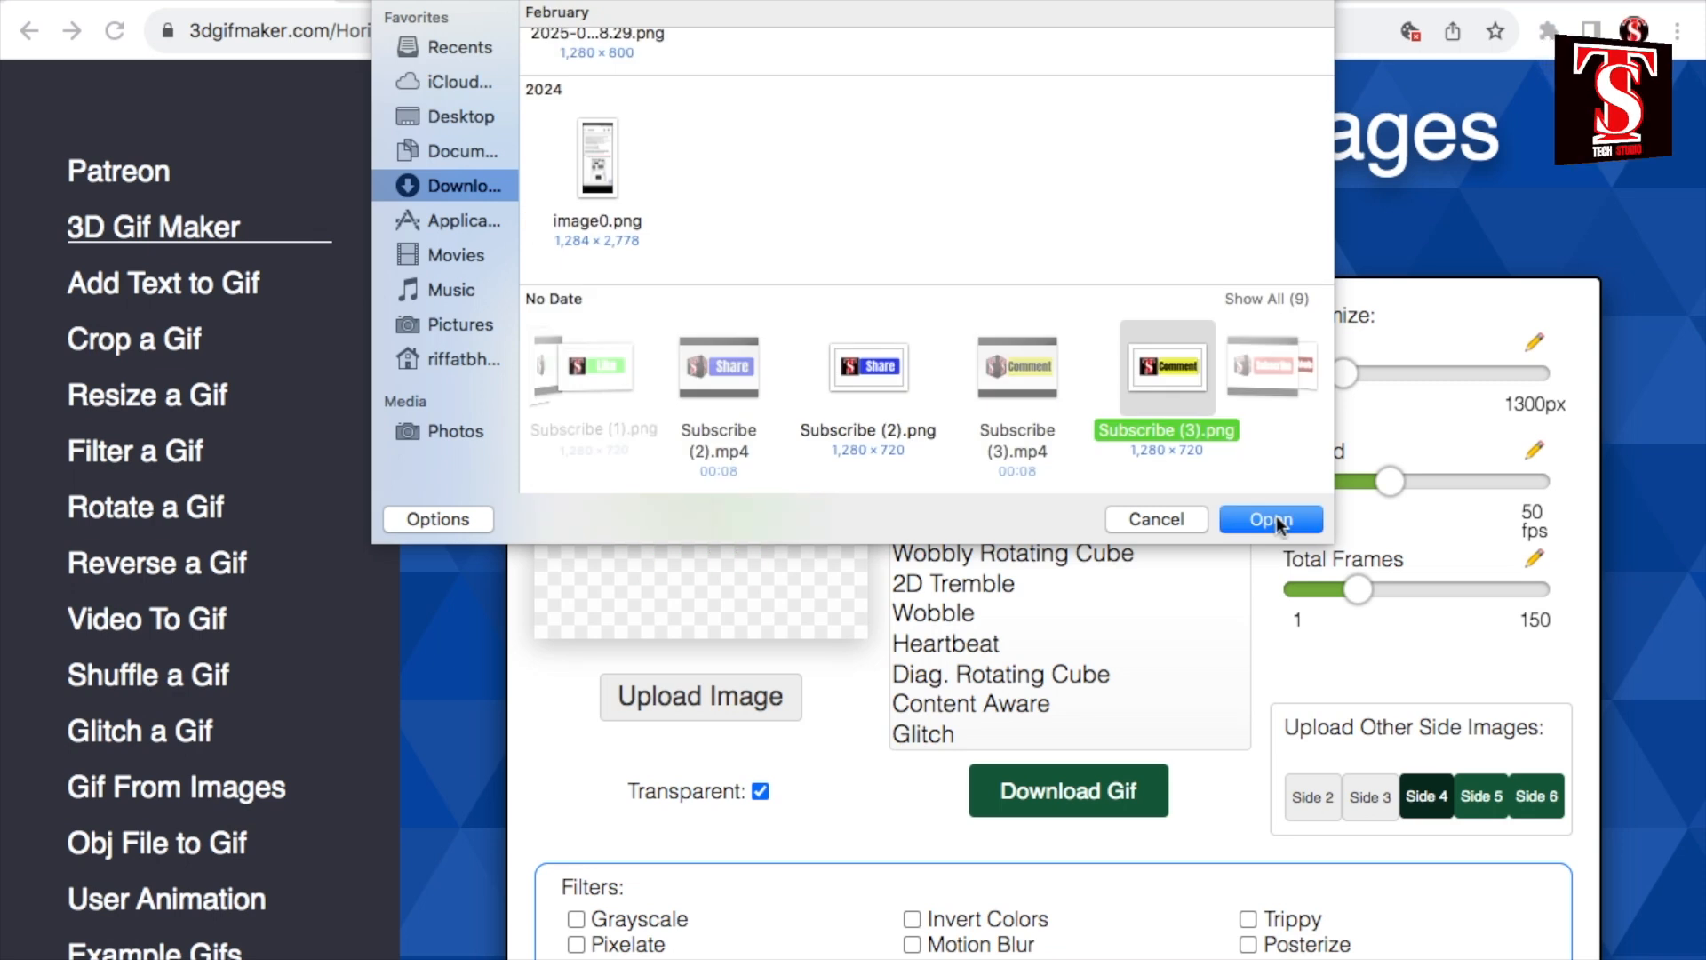
click(1273, 520)
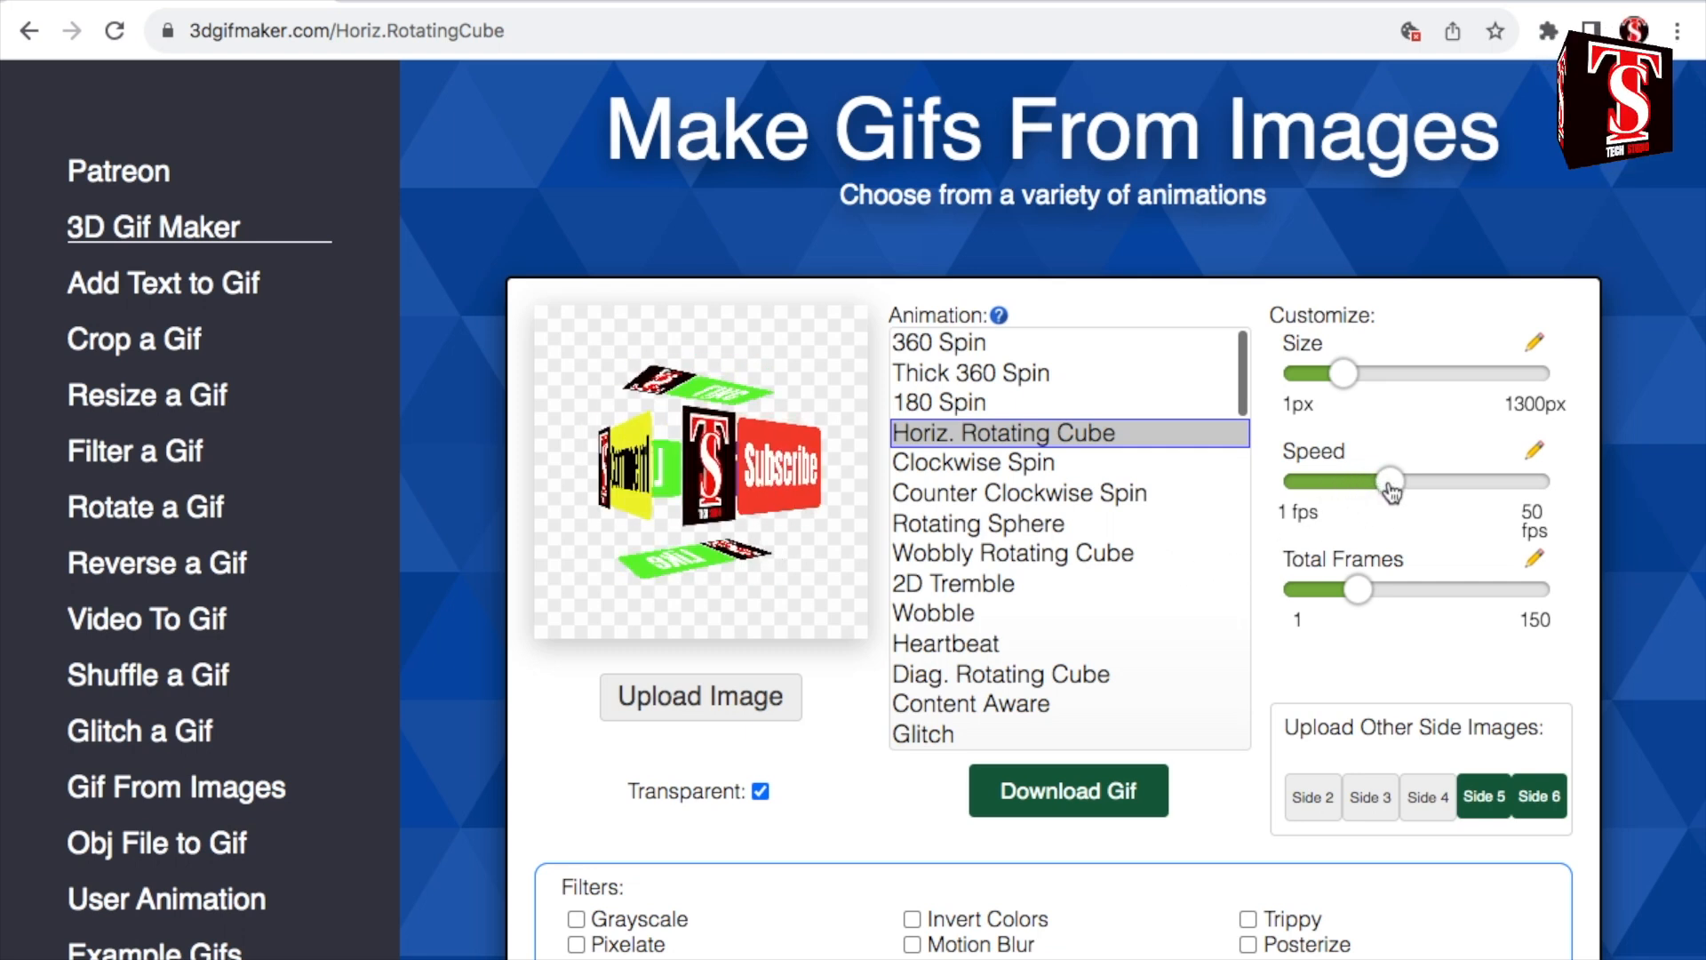
Slow the cube's rotation by lowering the animation speed to near the low end of its range
drag(1390, 489, 1313, 483)
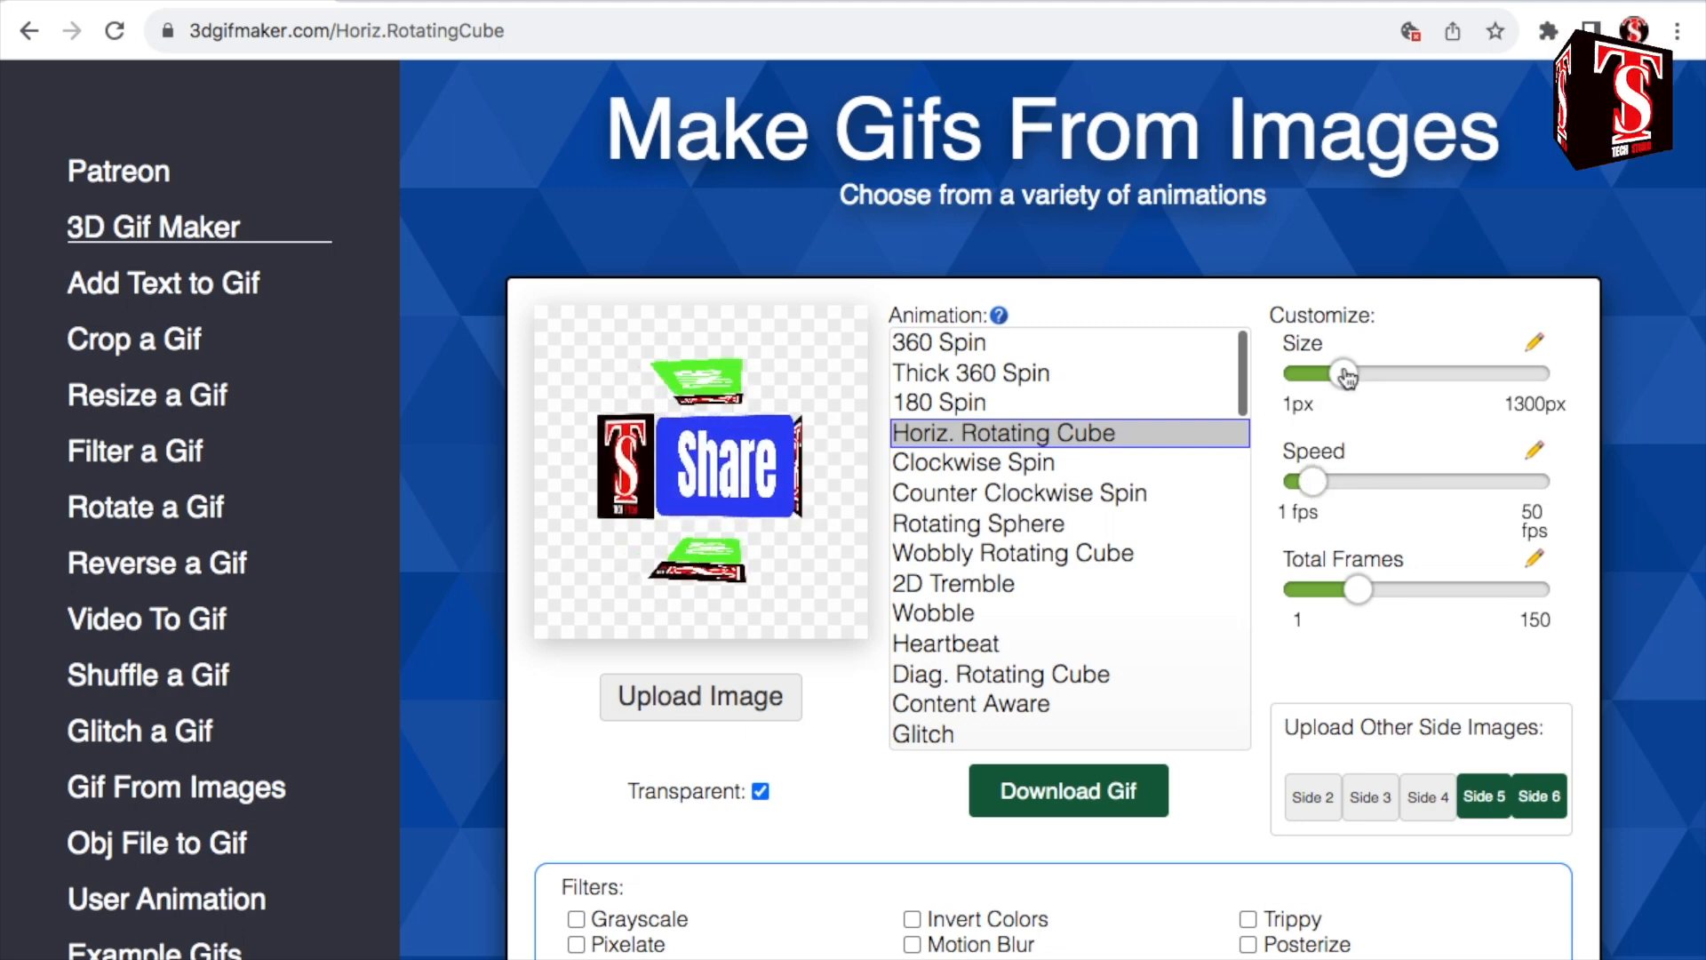
Enlarge the cube to about a third of the size range and apply the Sparkle filter
drag(1348, 378, 1368, 376)
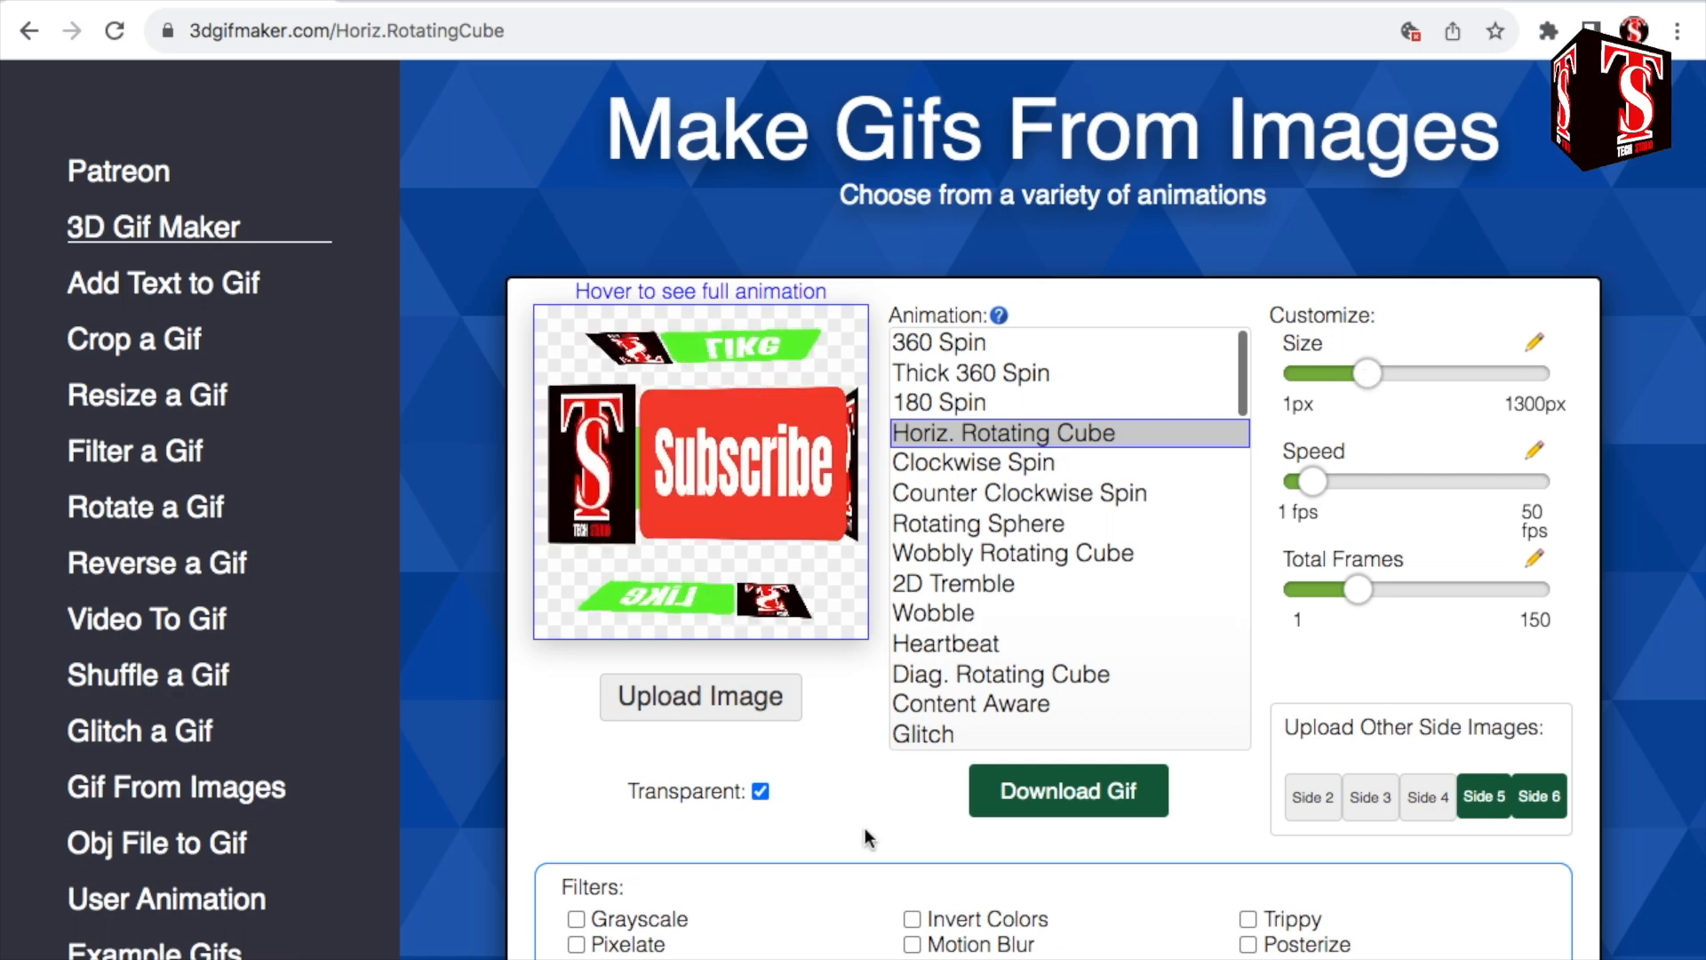
scroll(880, 813, down, 3)
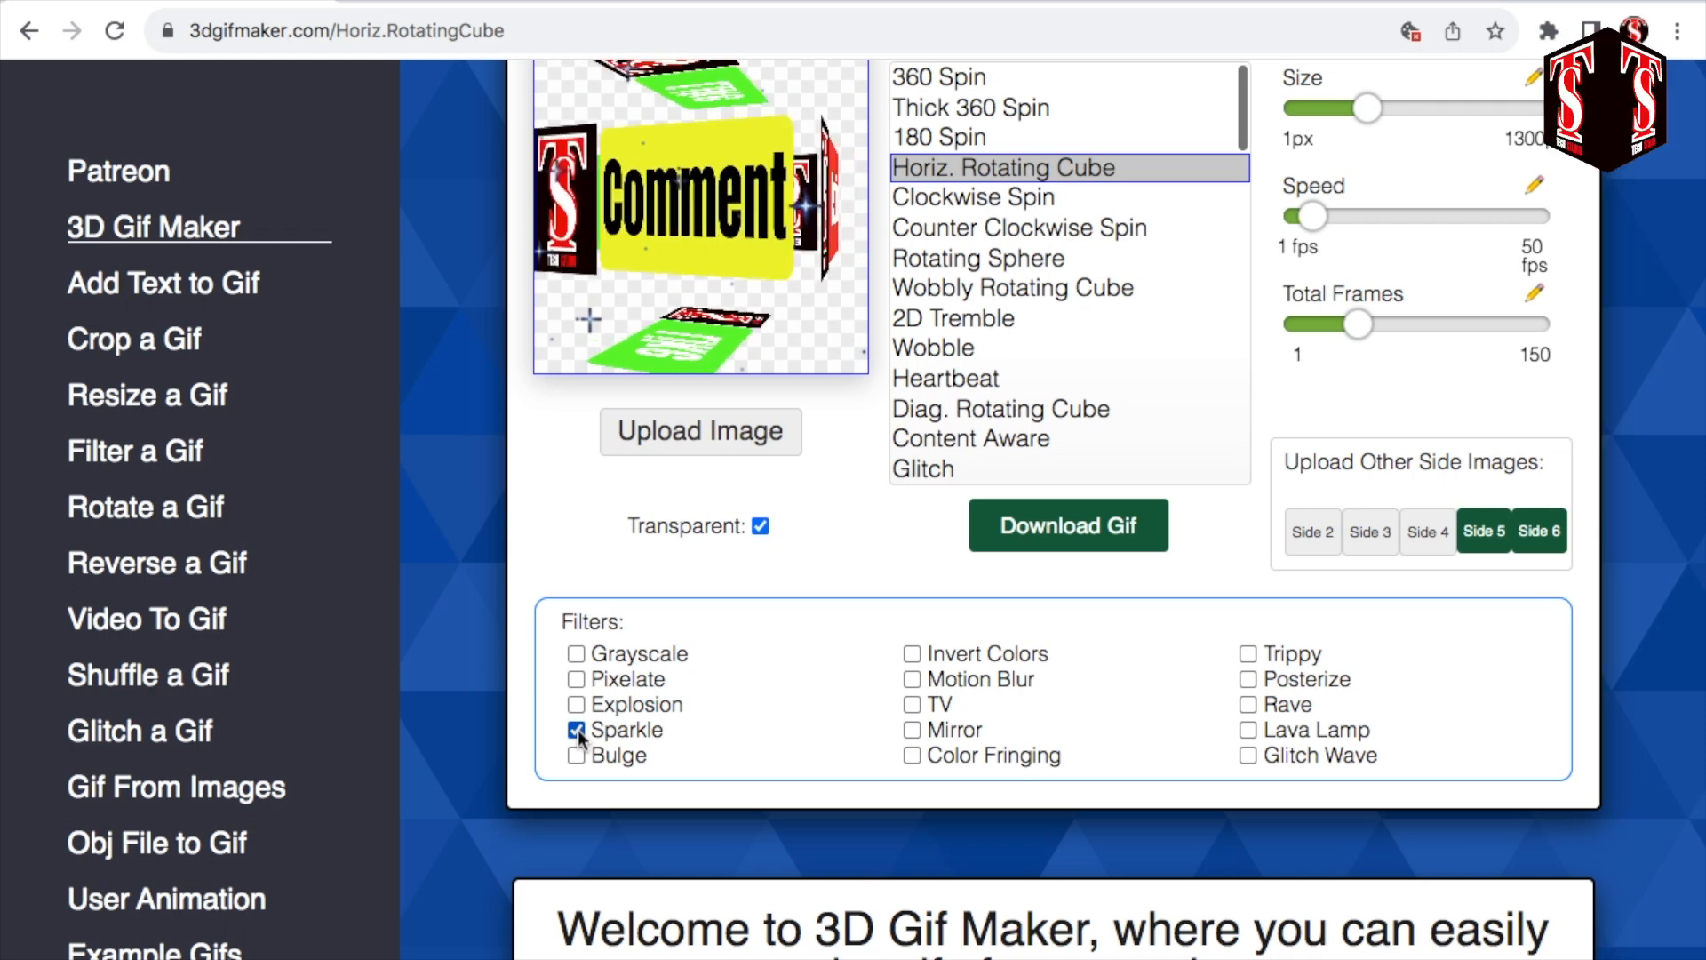
scroll(777, 597, up, 2)
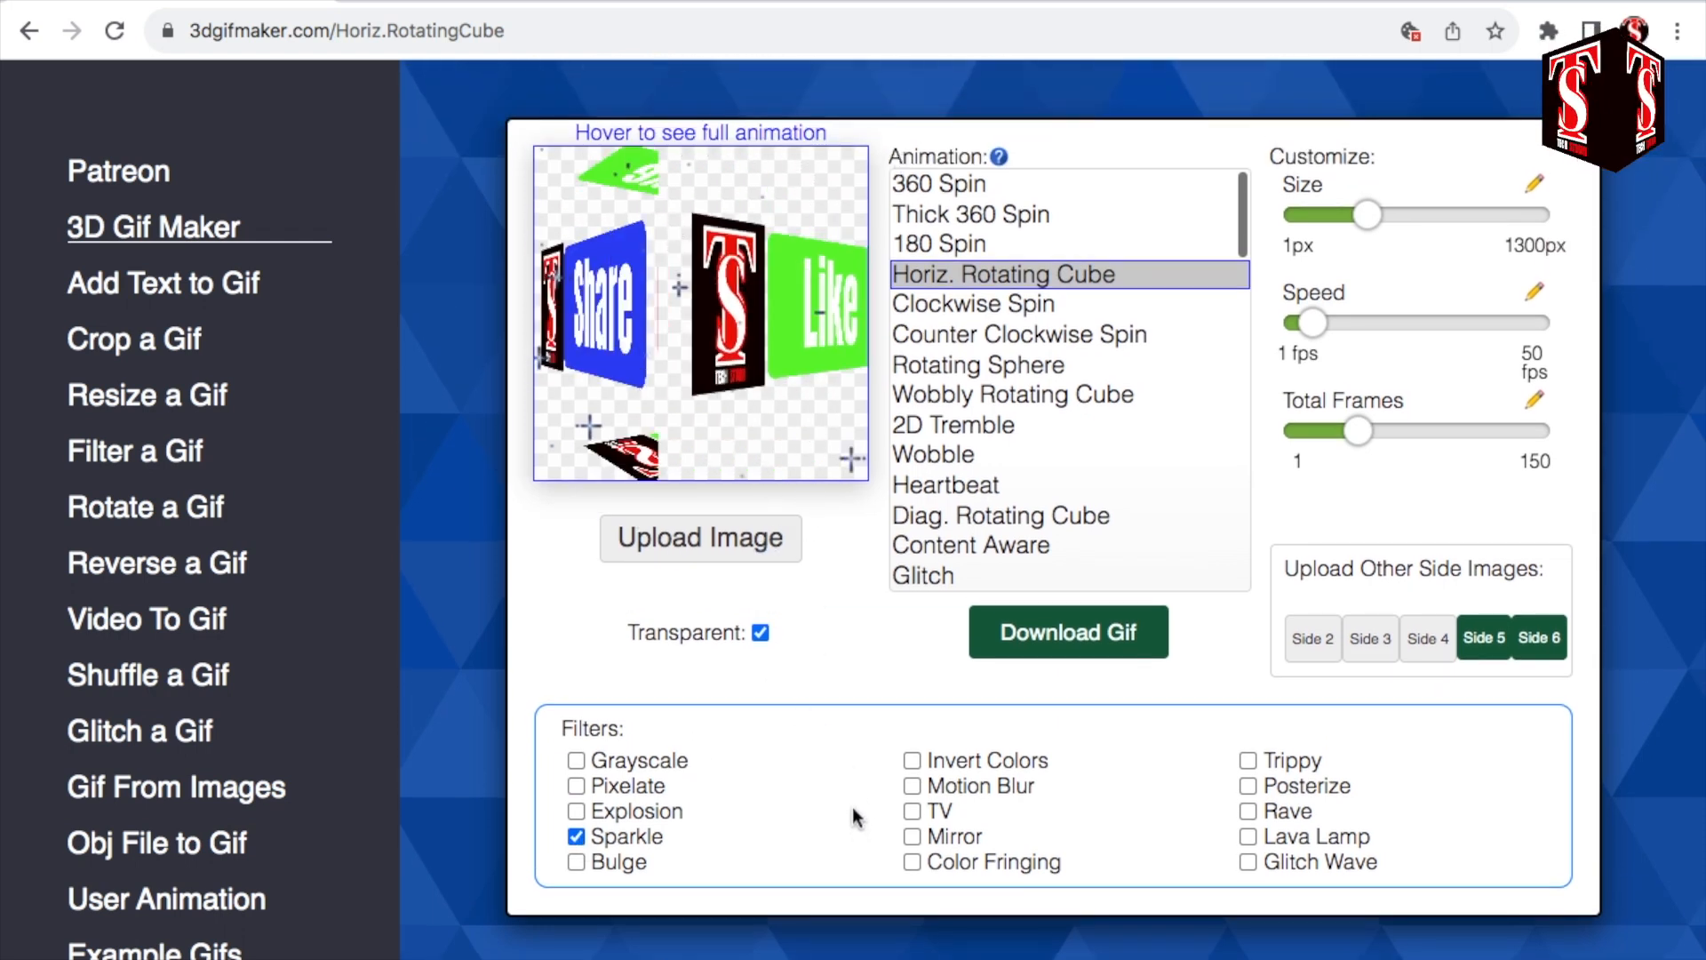
Try the Explosion, TV and Lava Lamp filters on the cube one by one, leaving only Sparkle enabled
scroll(851, 807, down, 1)
click(578, 743)
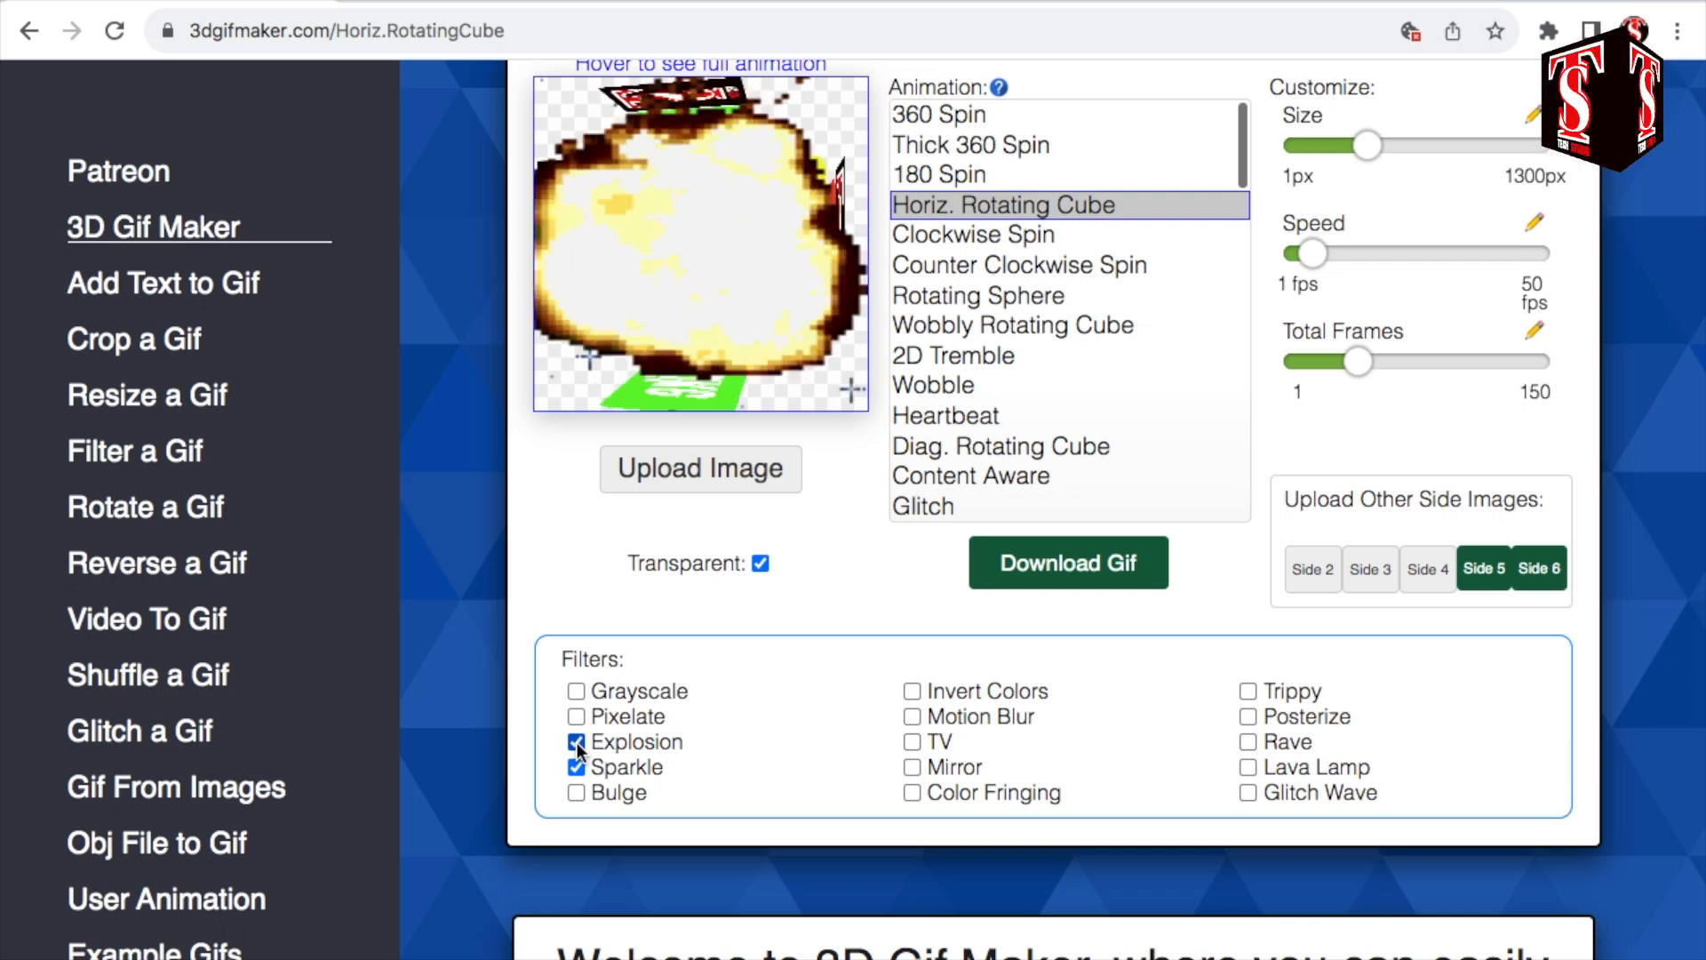
click(578, 745)
click(913, 745)
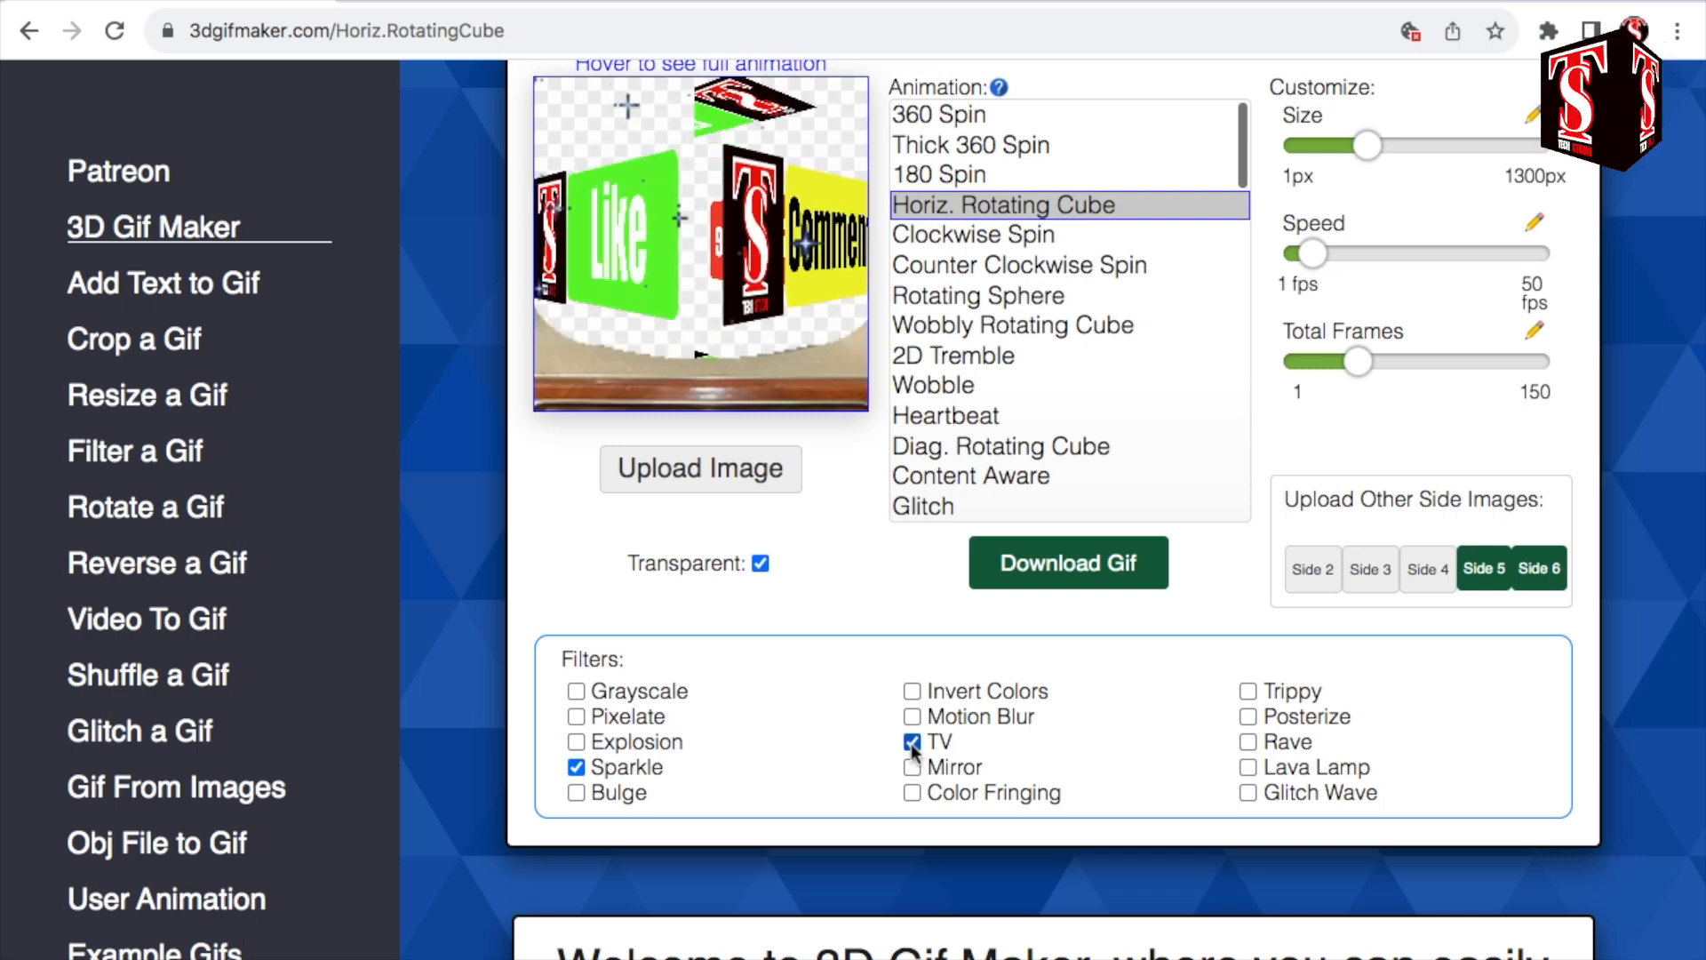
click(912, 743)
click(1247, 768)
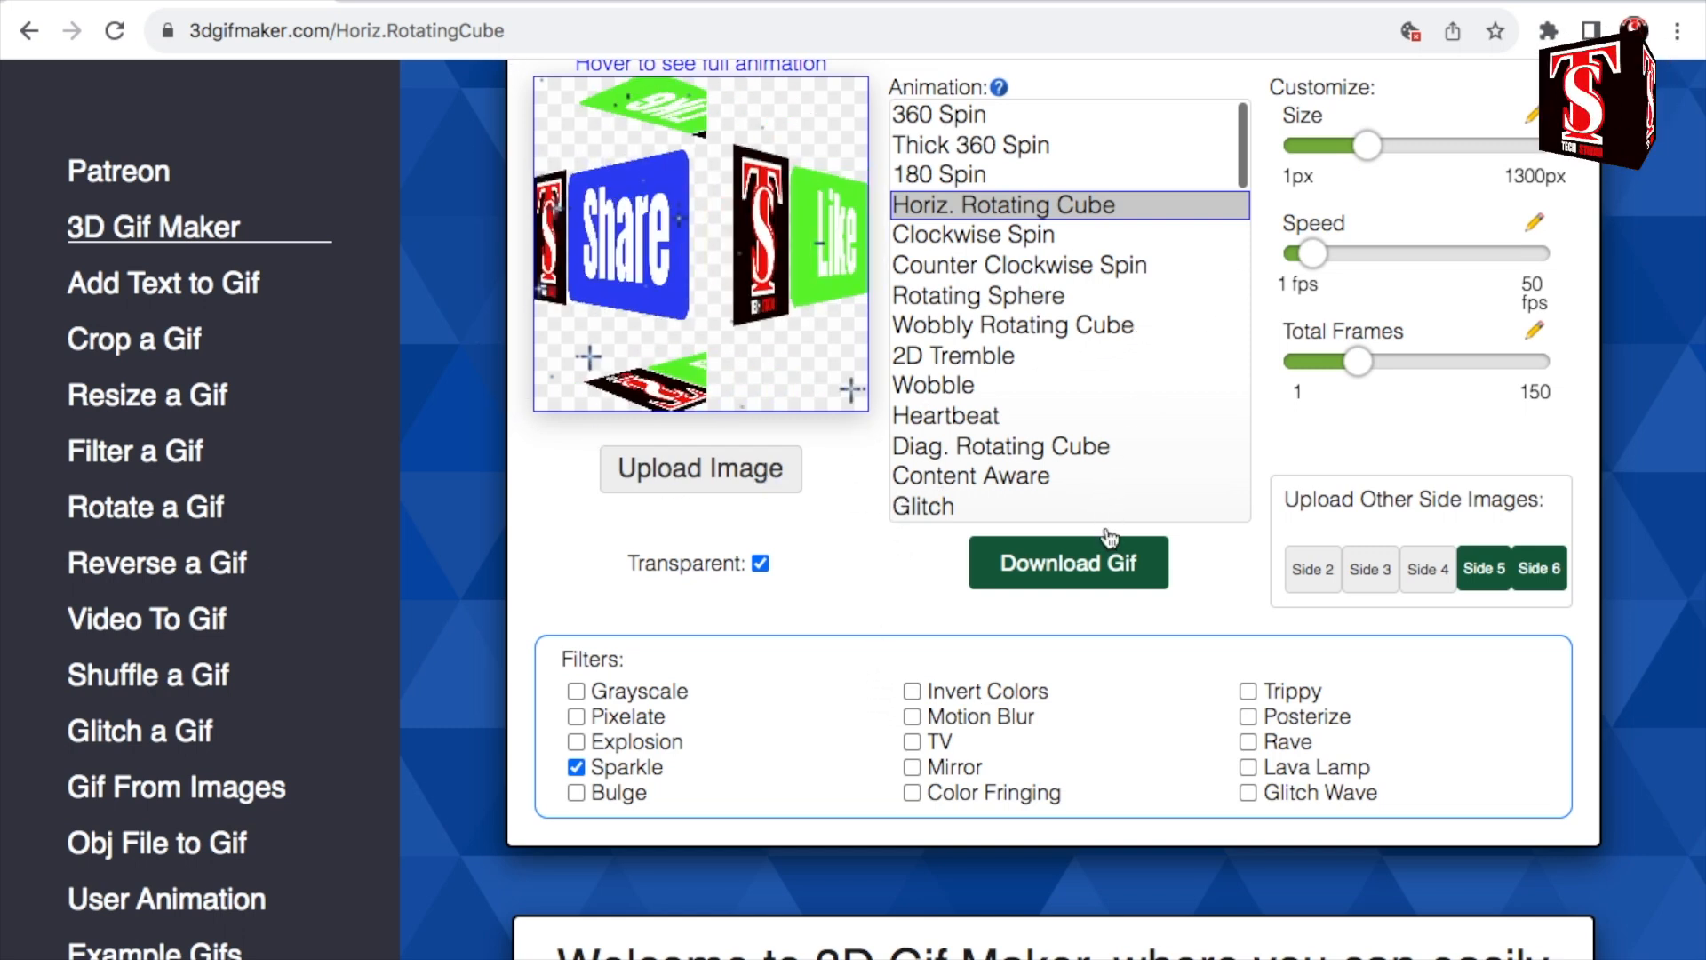
Download the horizontal rotating cube GIF, then switch the animation to Wobbly Rotating Cube and download that version too
click(1073, 573)
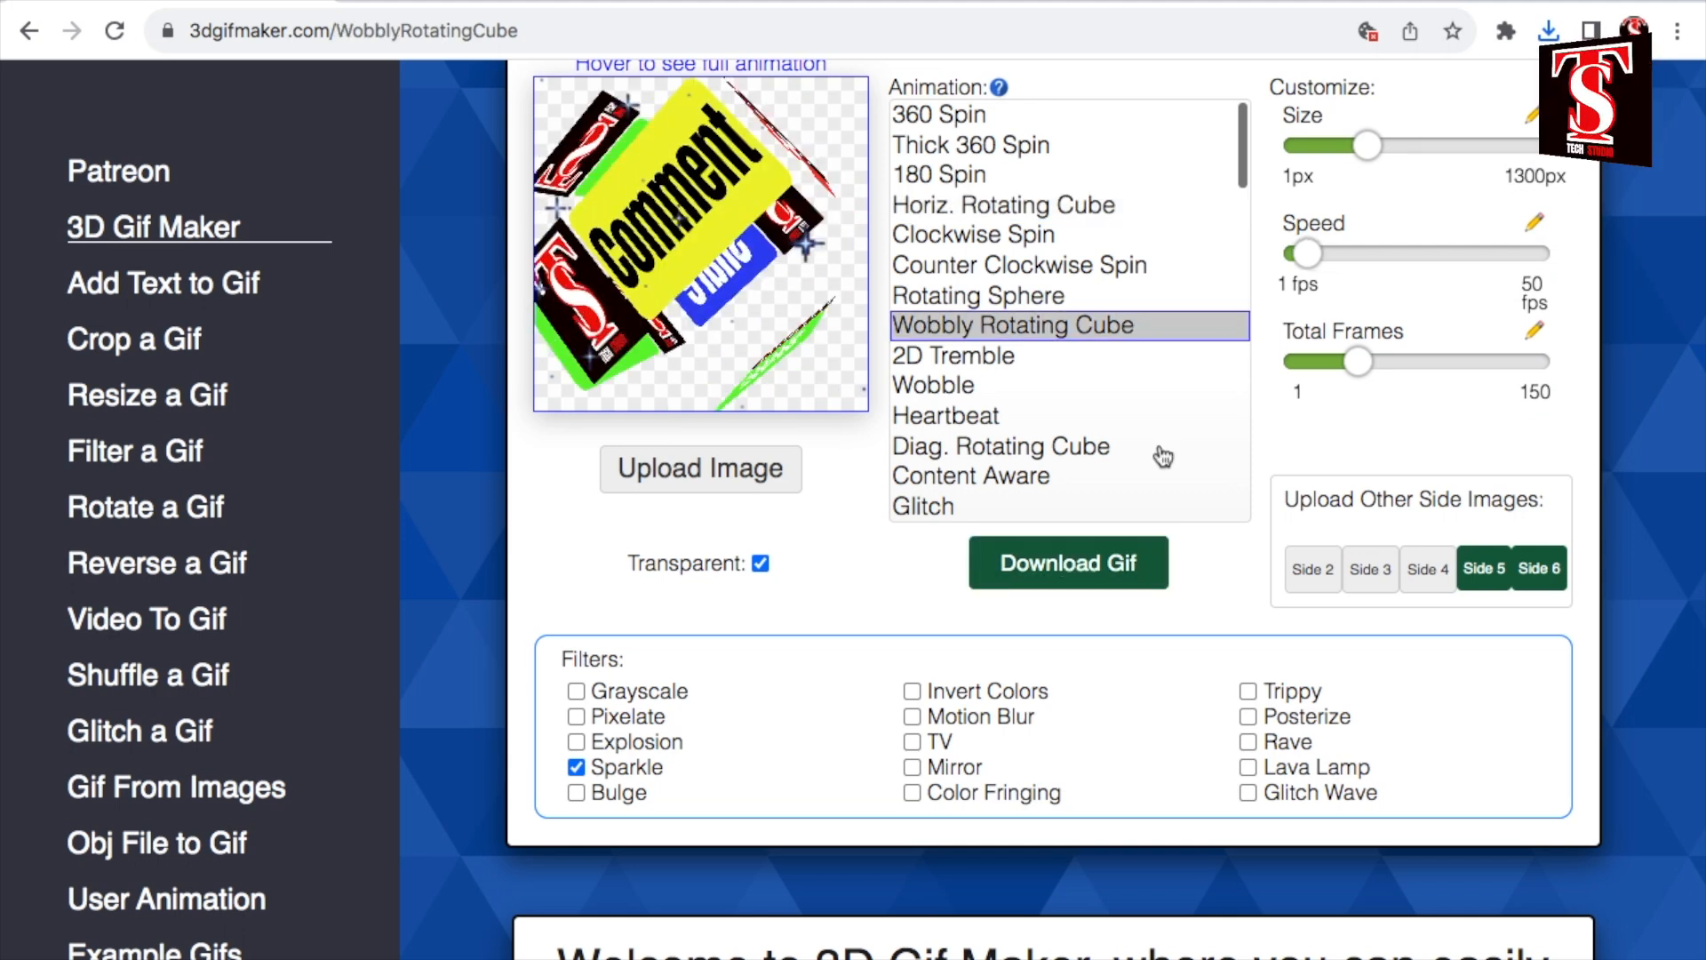
click(1082, 571)
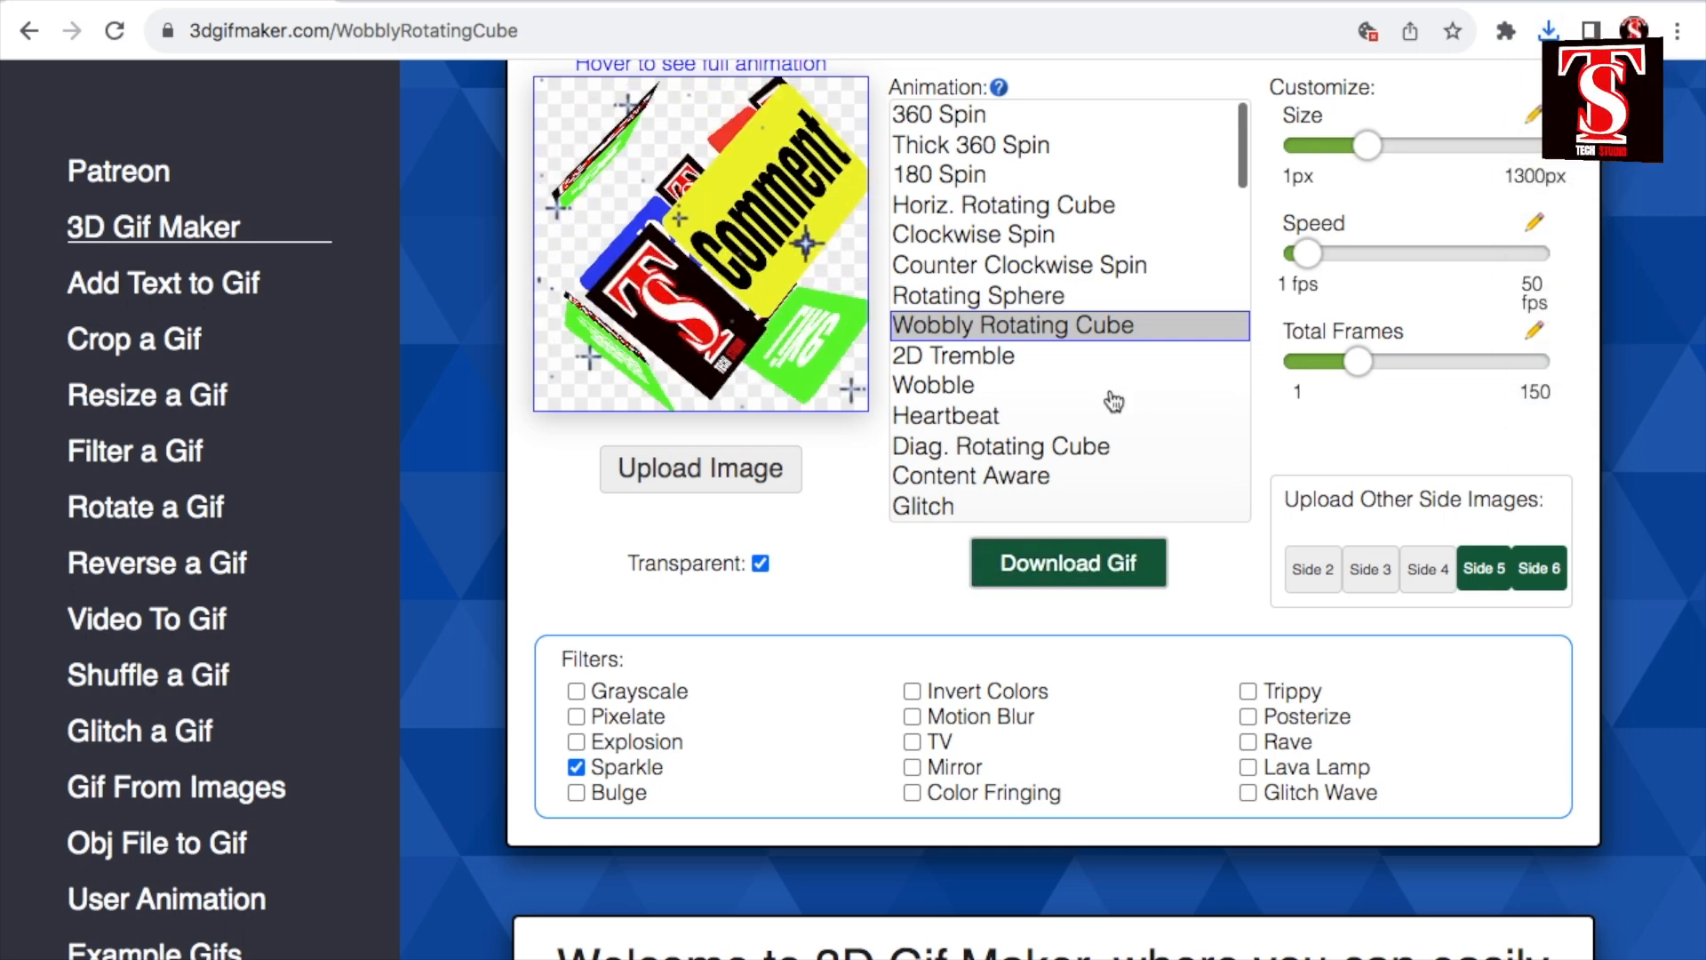
Change the animation to Four Corner Shuffle and download the resulting GIF
scroll(1113, 406, down, 5)
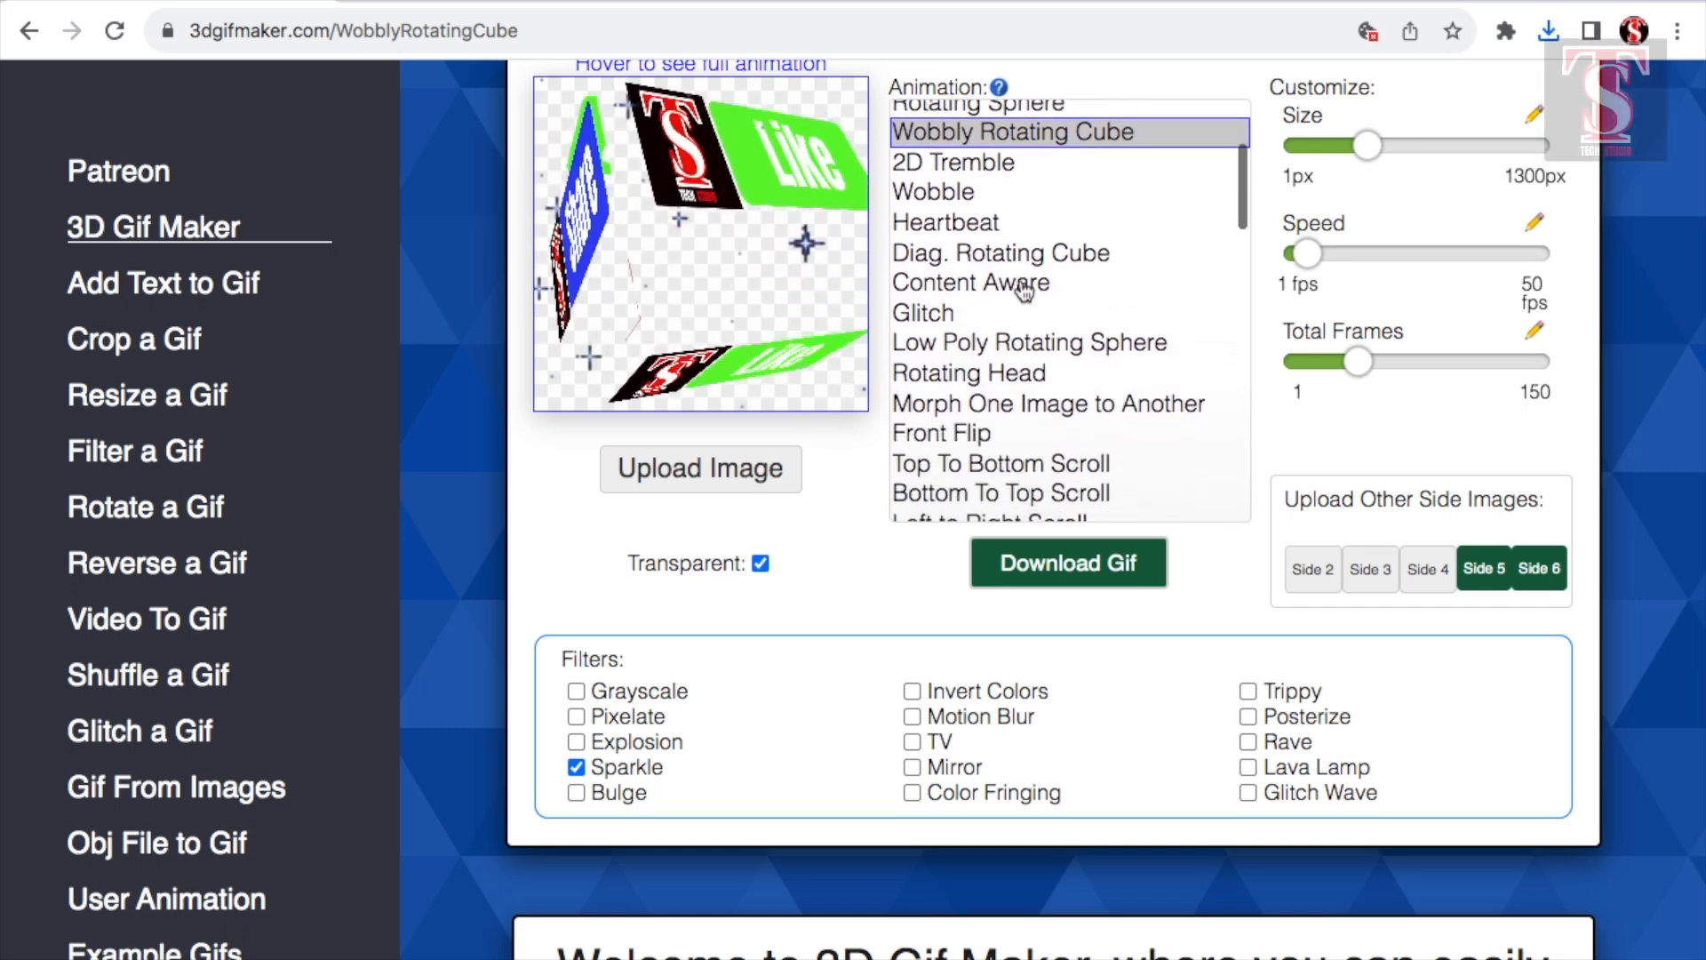
click(1024, 289)
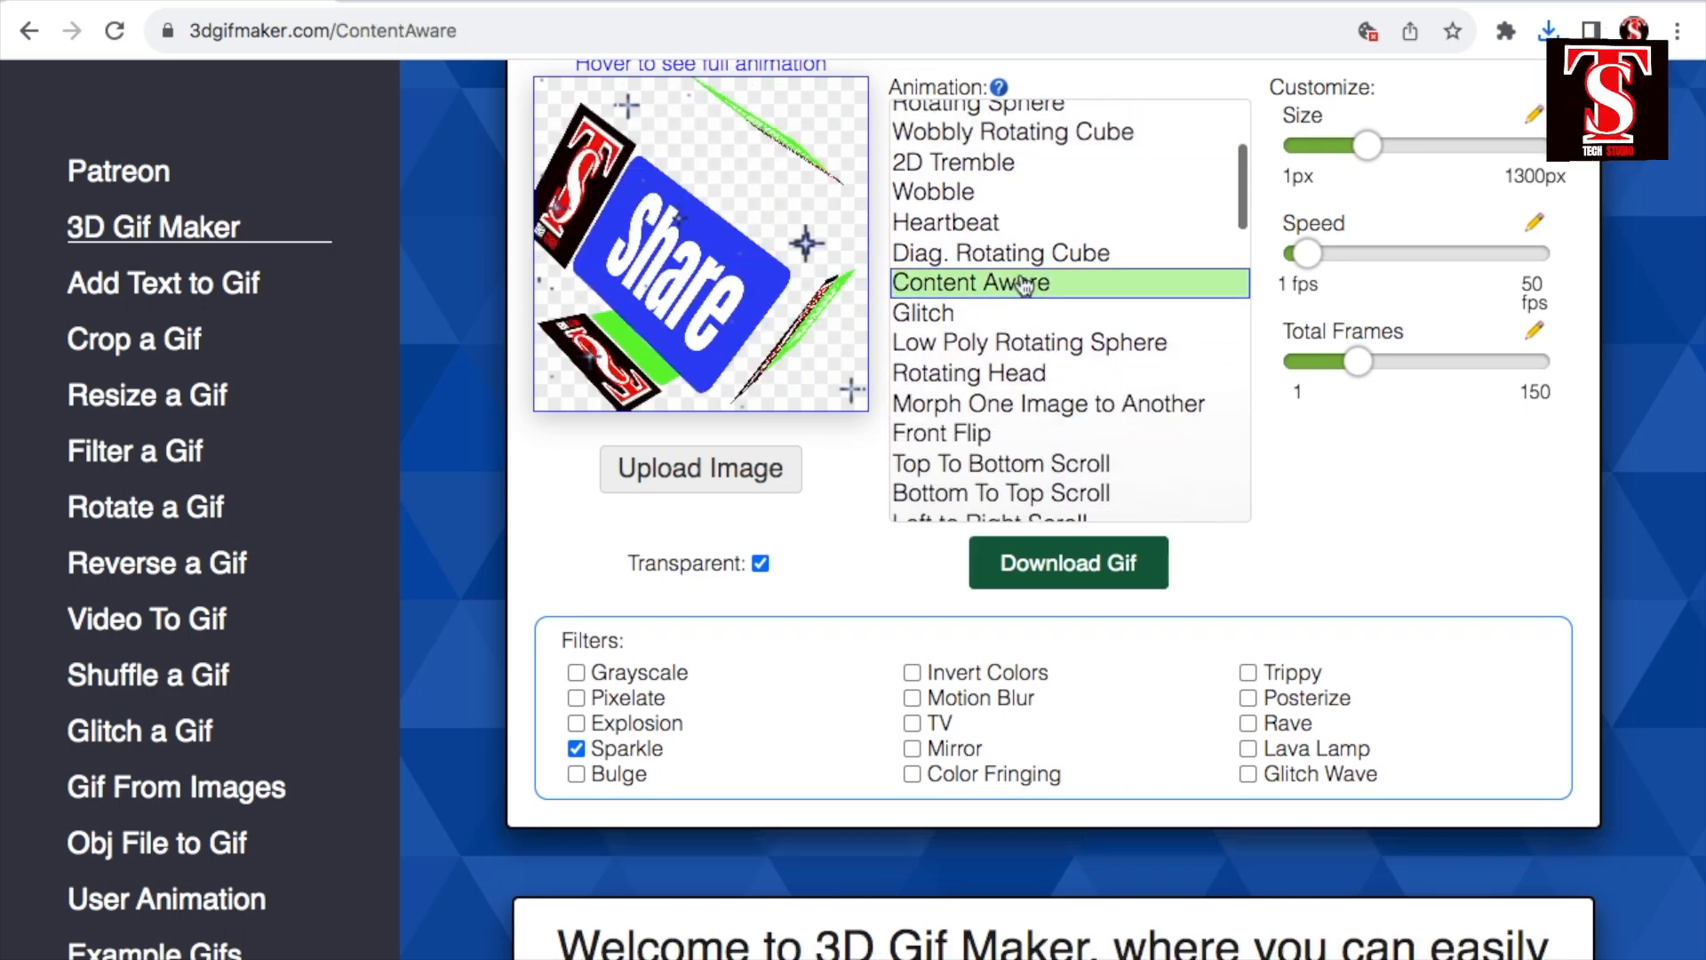
scroll(1057, 311, down, 20)
click(1091, 352)
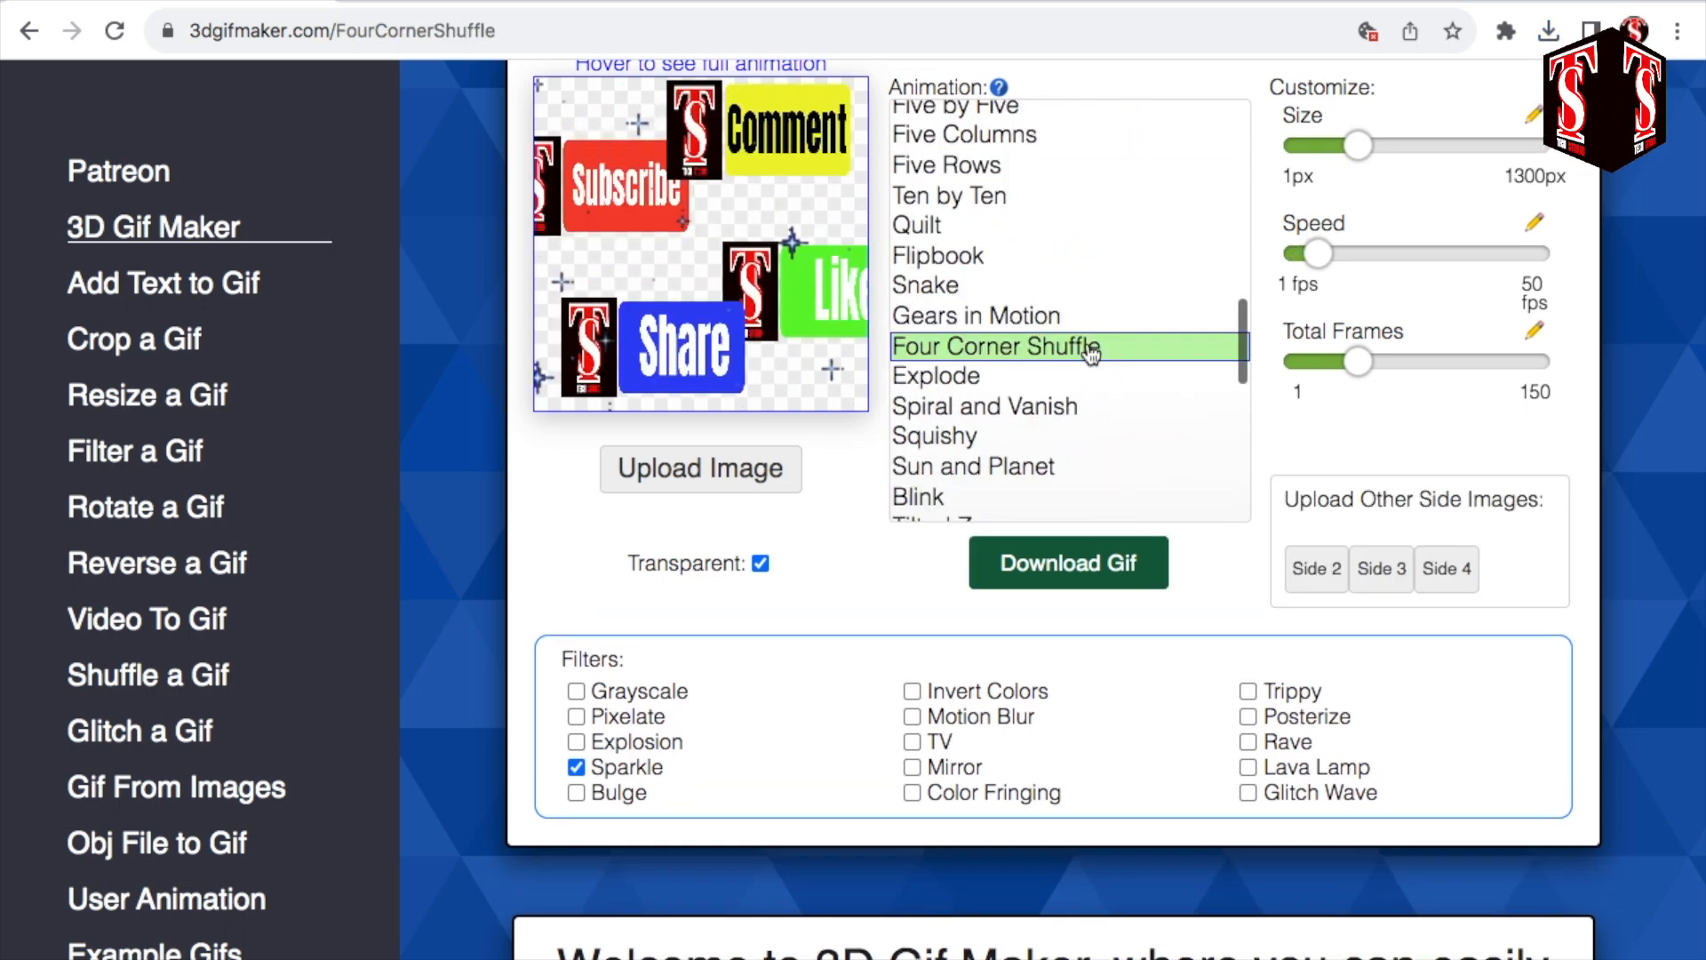
click(1075, 567)
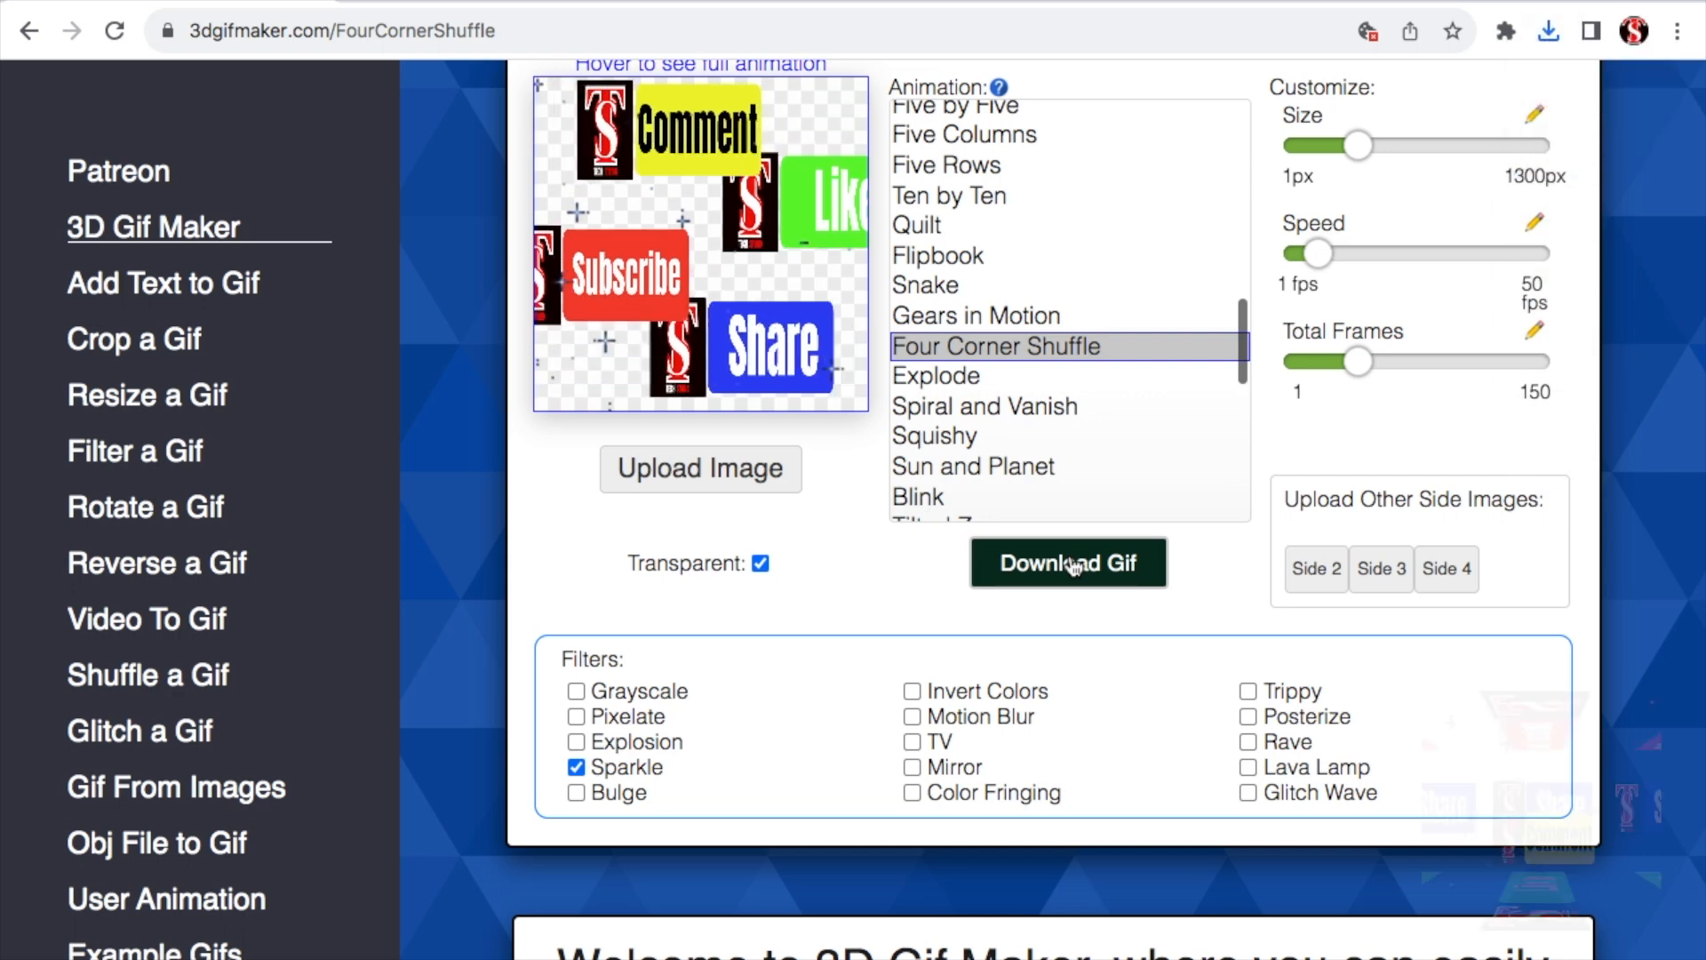
Preview the Explode and the Spiral and Vanish animations
click(969, 383)
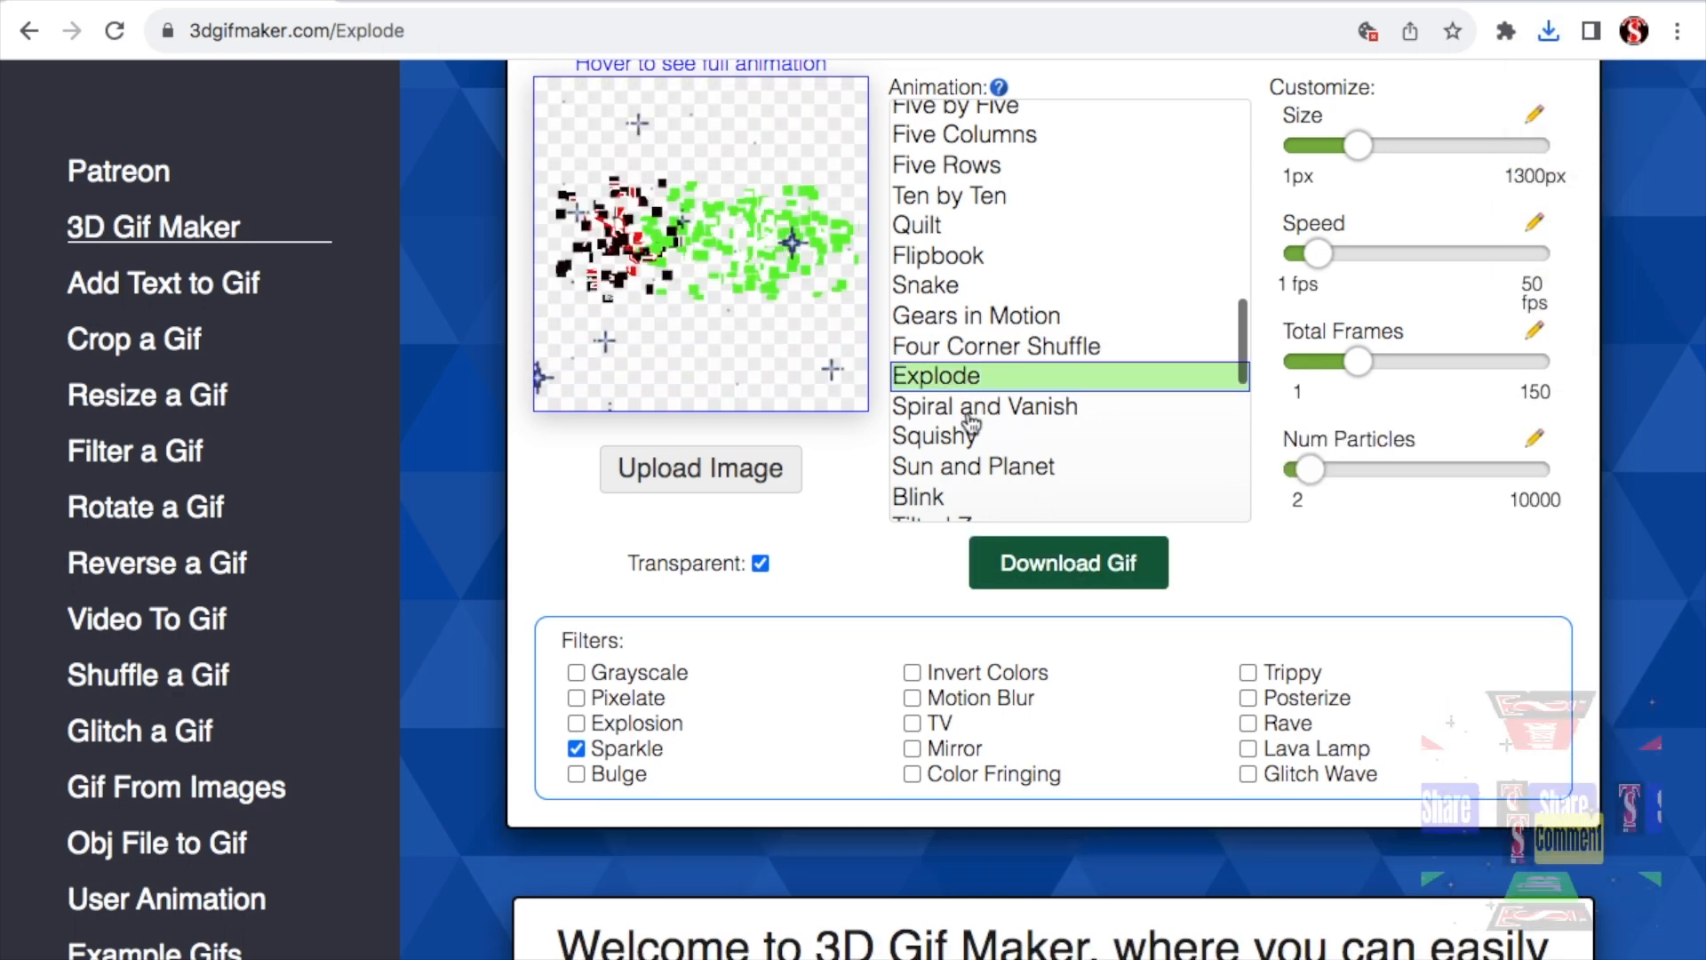
click(971, 411)
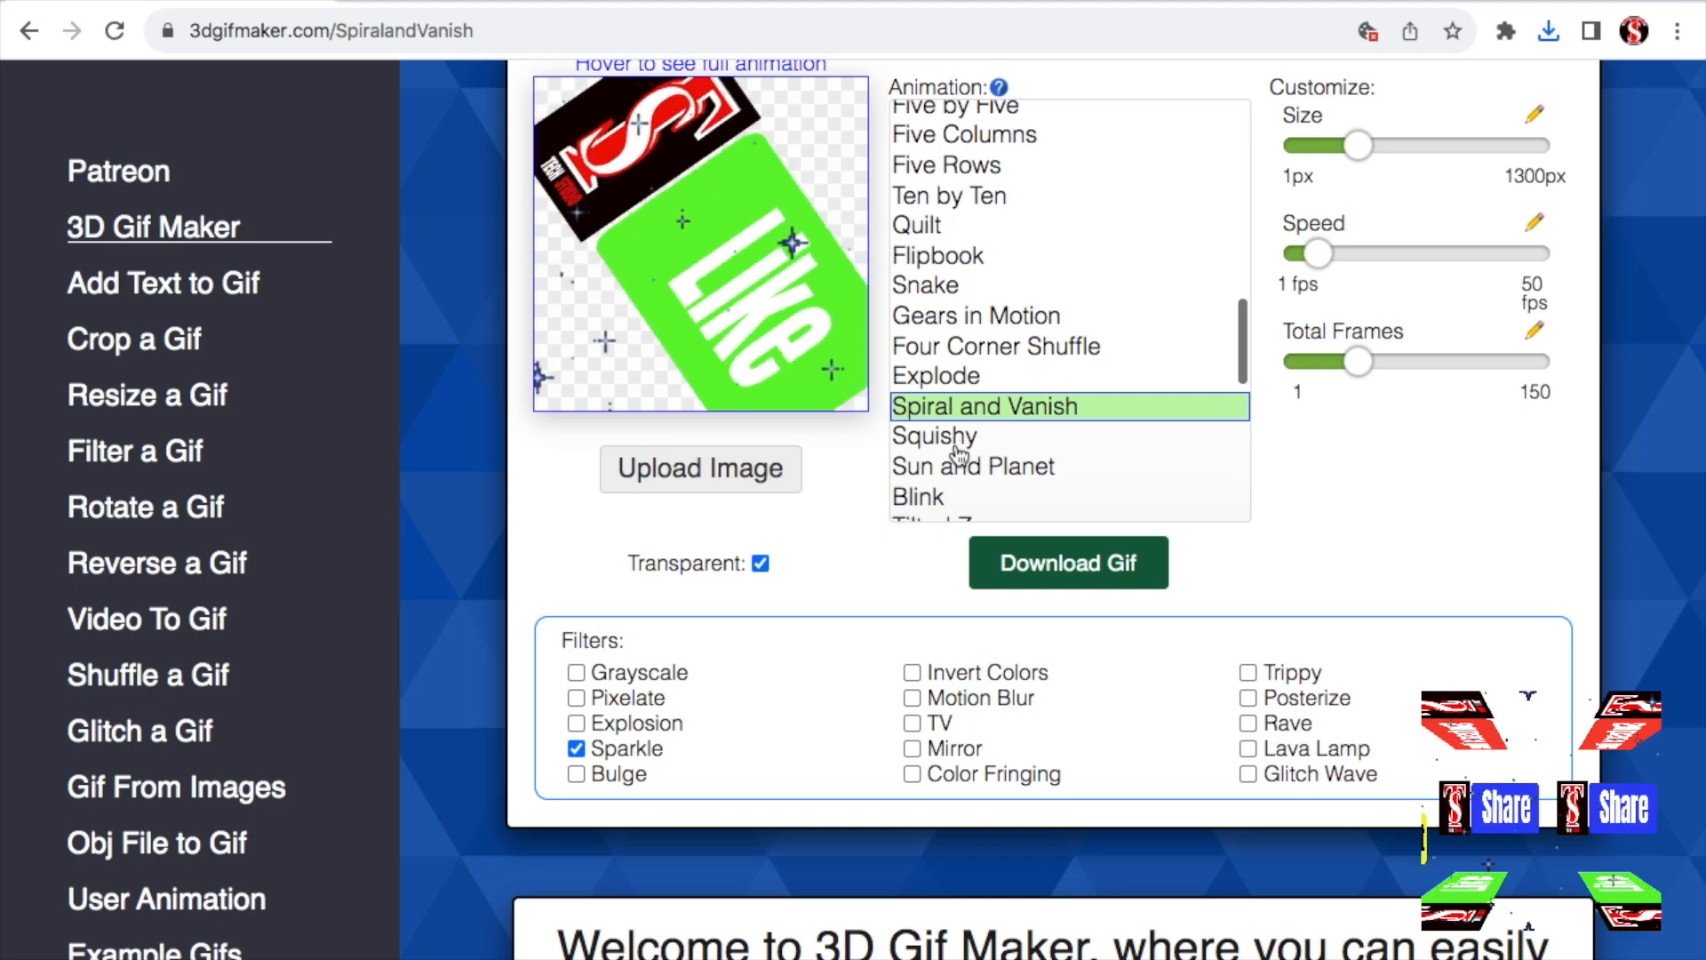
Try the TV, Invert Colors, Color Fringing, Trippy, Rave and Pixelate filters on a slightly resized Wobbly Rotating Cube
click(911, 741)
drag(1321, 150, 1335, 150)
click(911, 691)
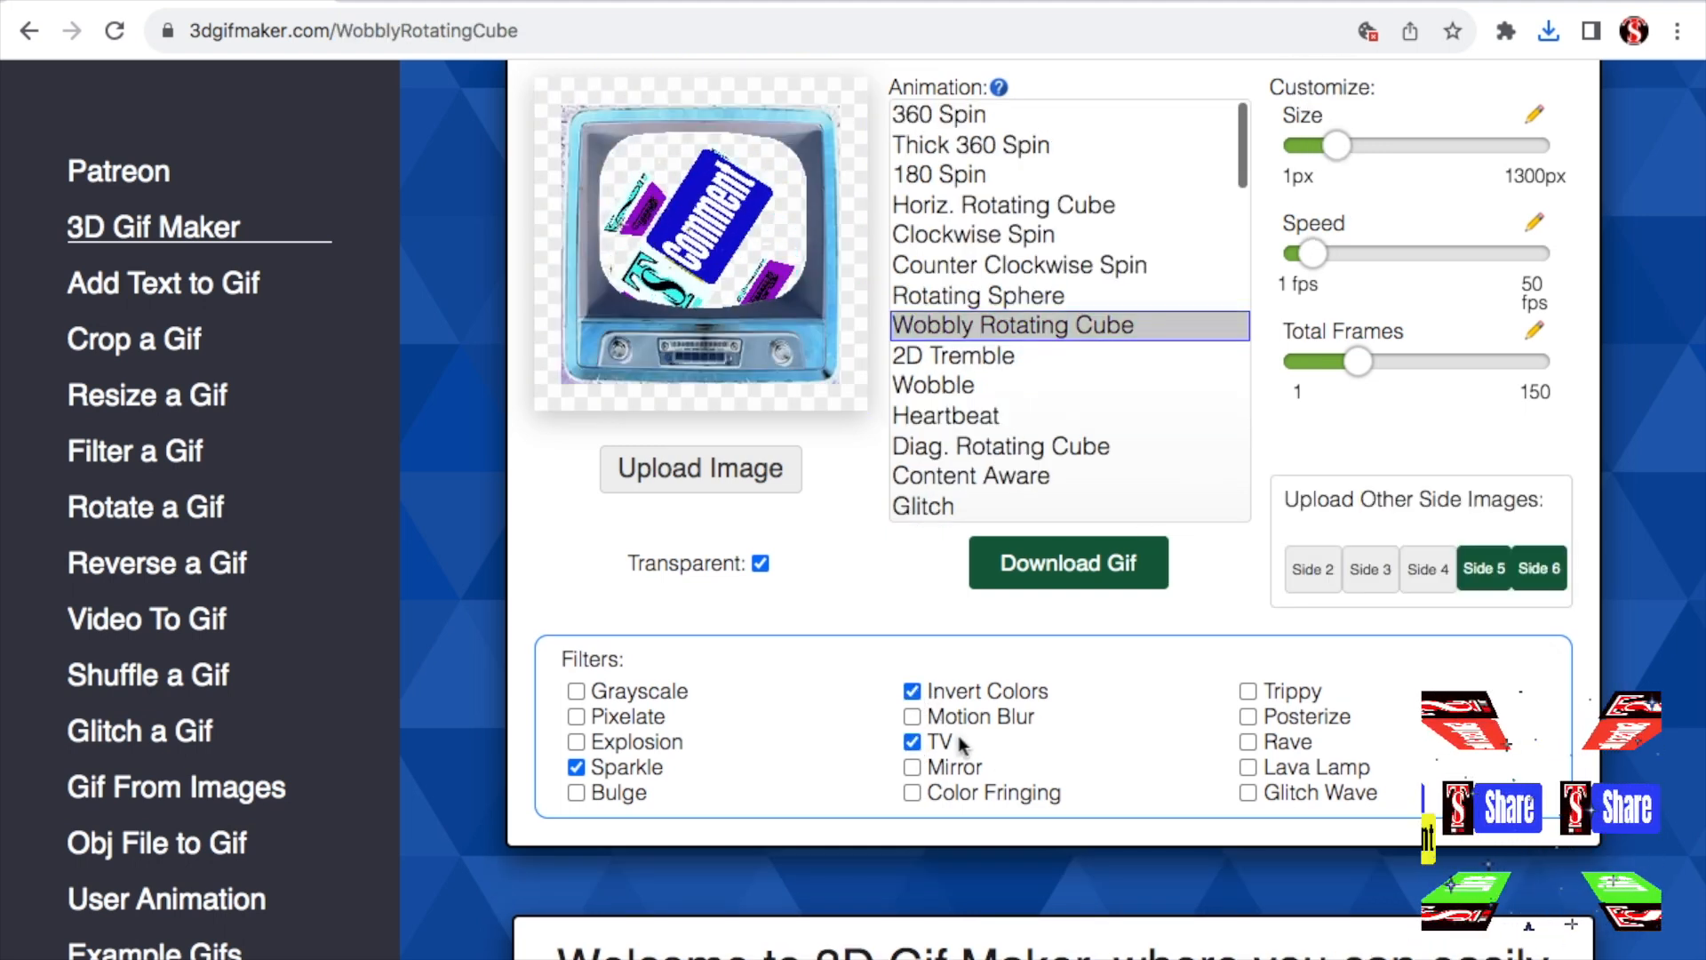
click(915, 742)
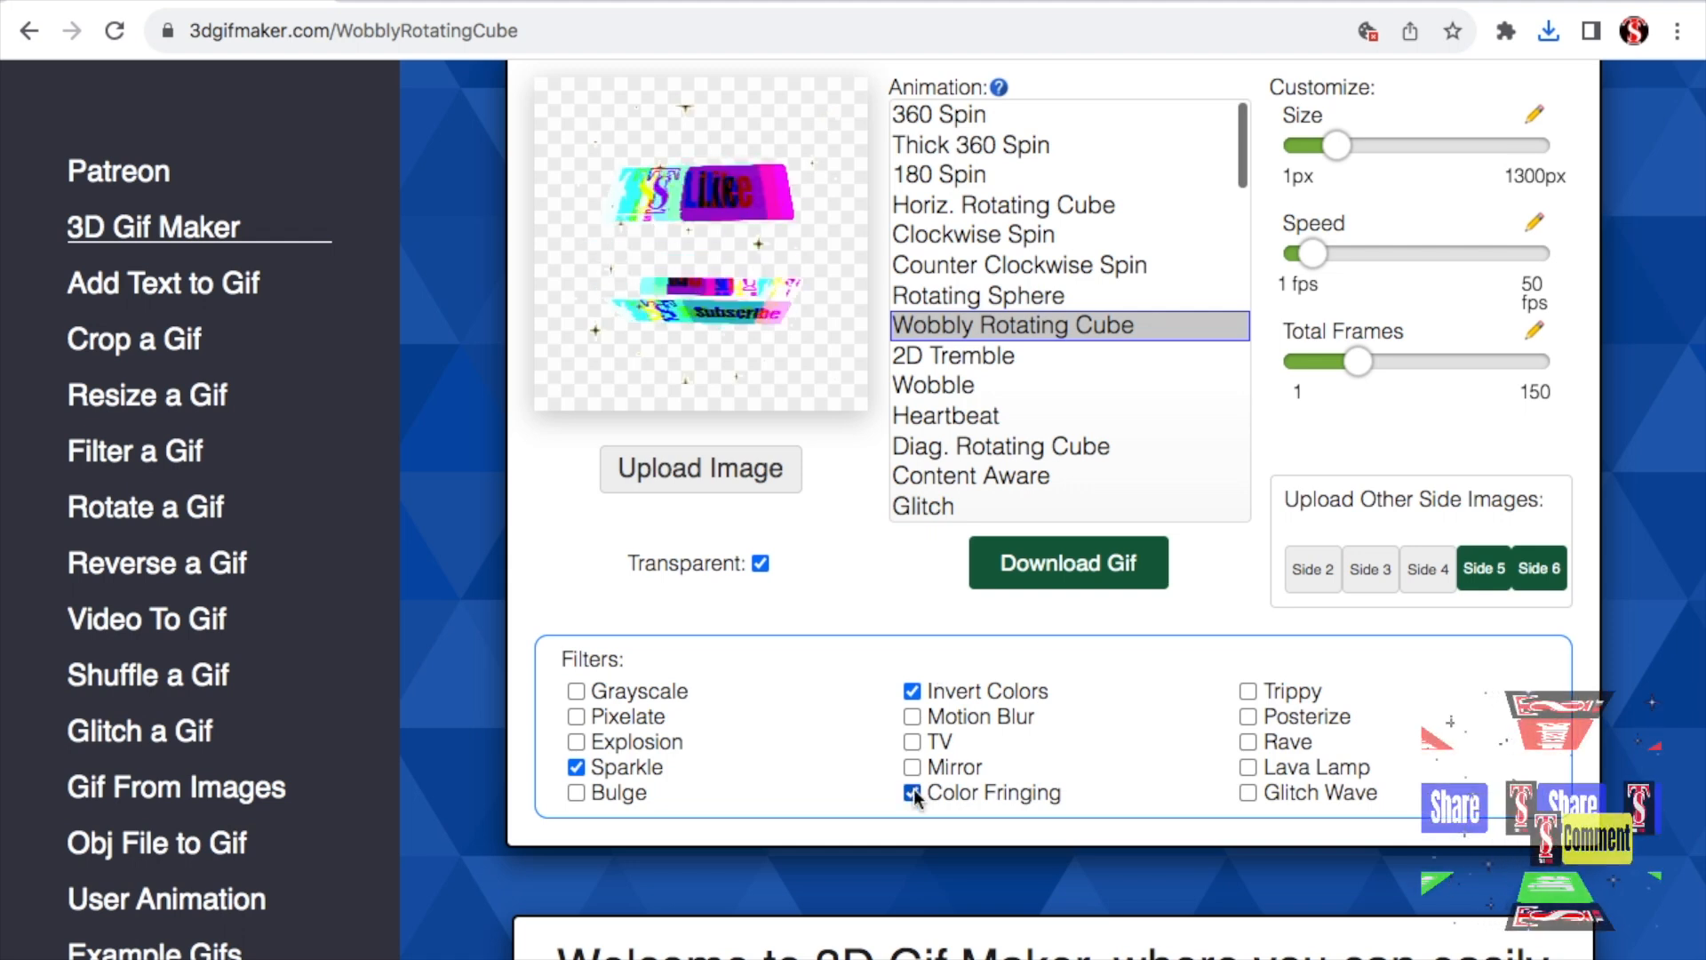
click(1246, 692)
click(912, 692)
click(1247, 742)
click(1248, 692)
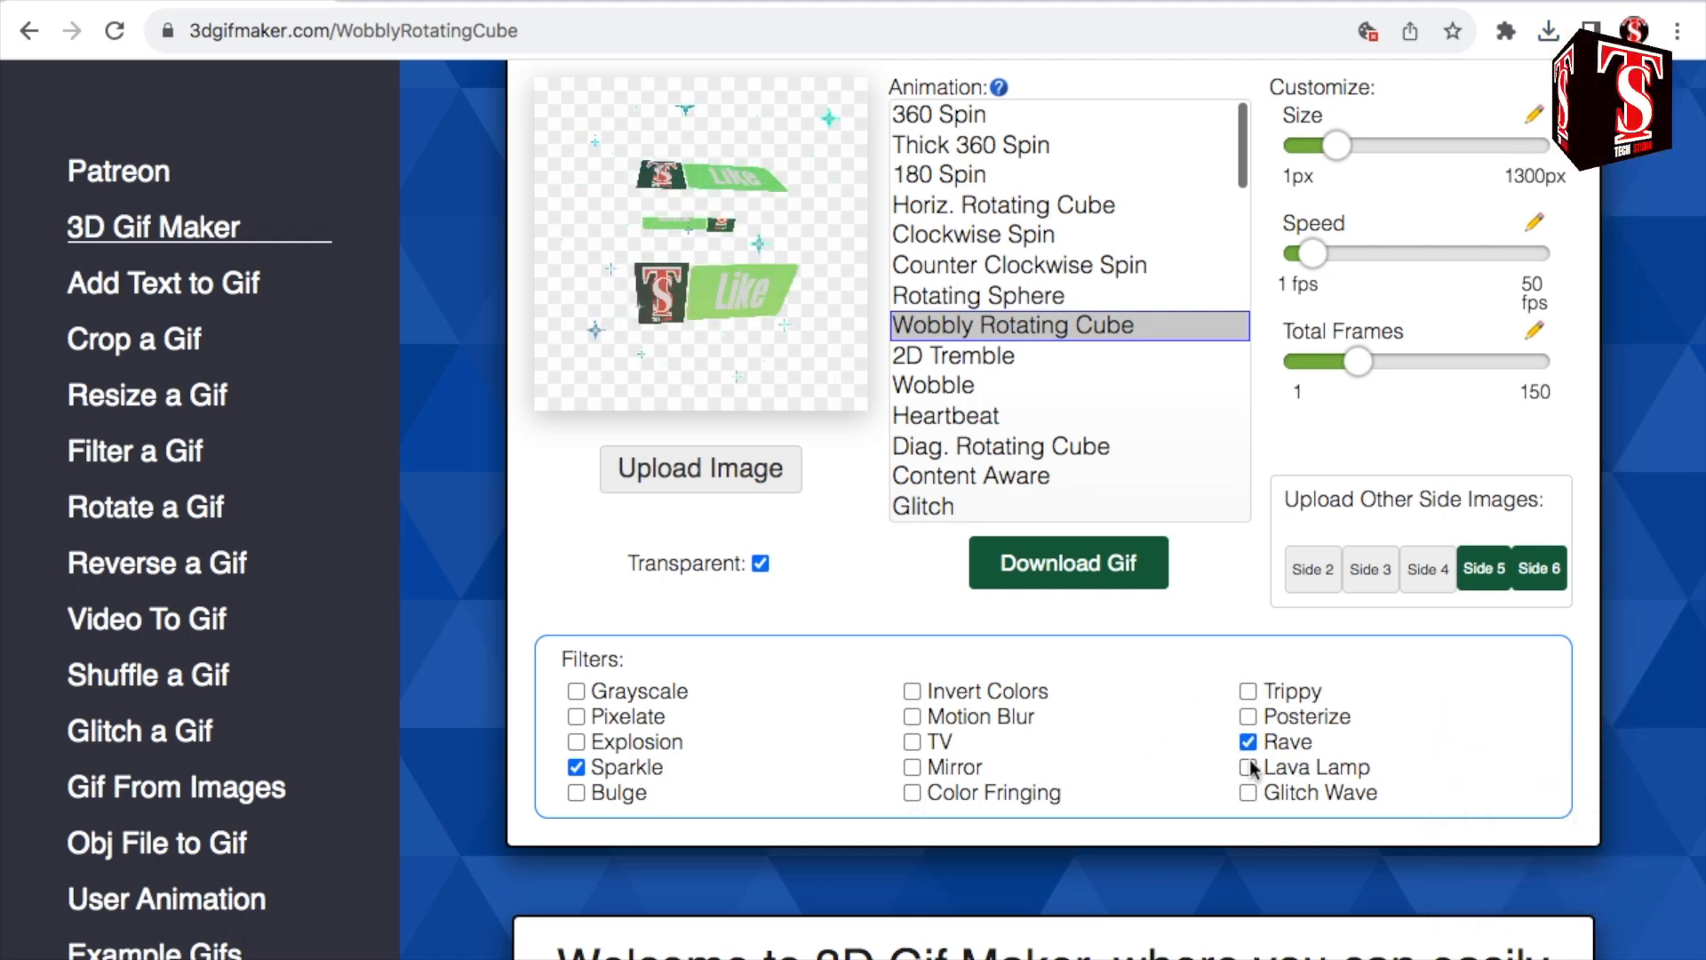
click(576, 716)
click(576, 767)
click(913, 691)
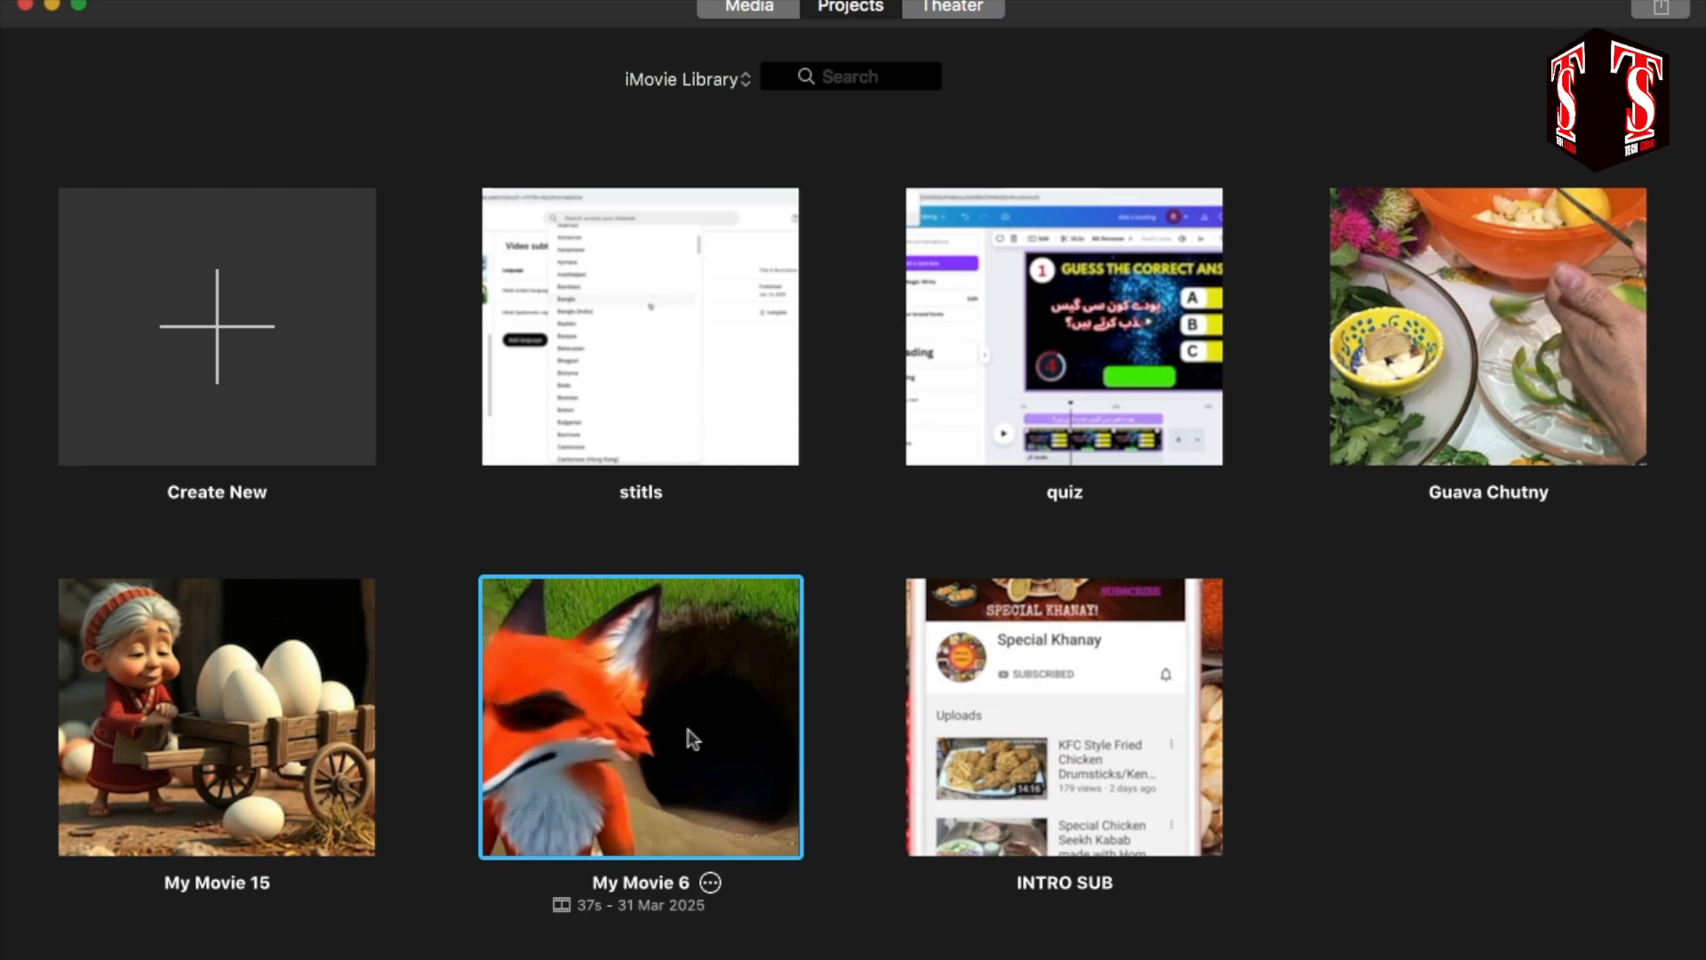
Switch to iMovie, open the My Movie 6 project and import all the GIFs from the Tech Gif folder into its media
double_click(692, 739)
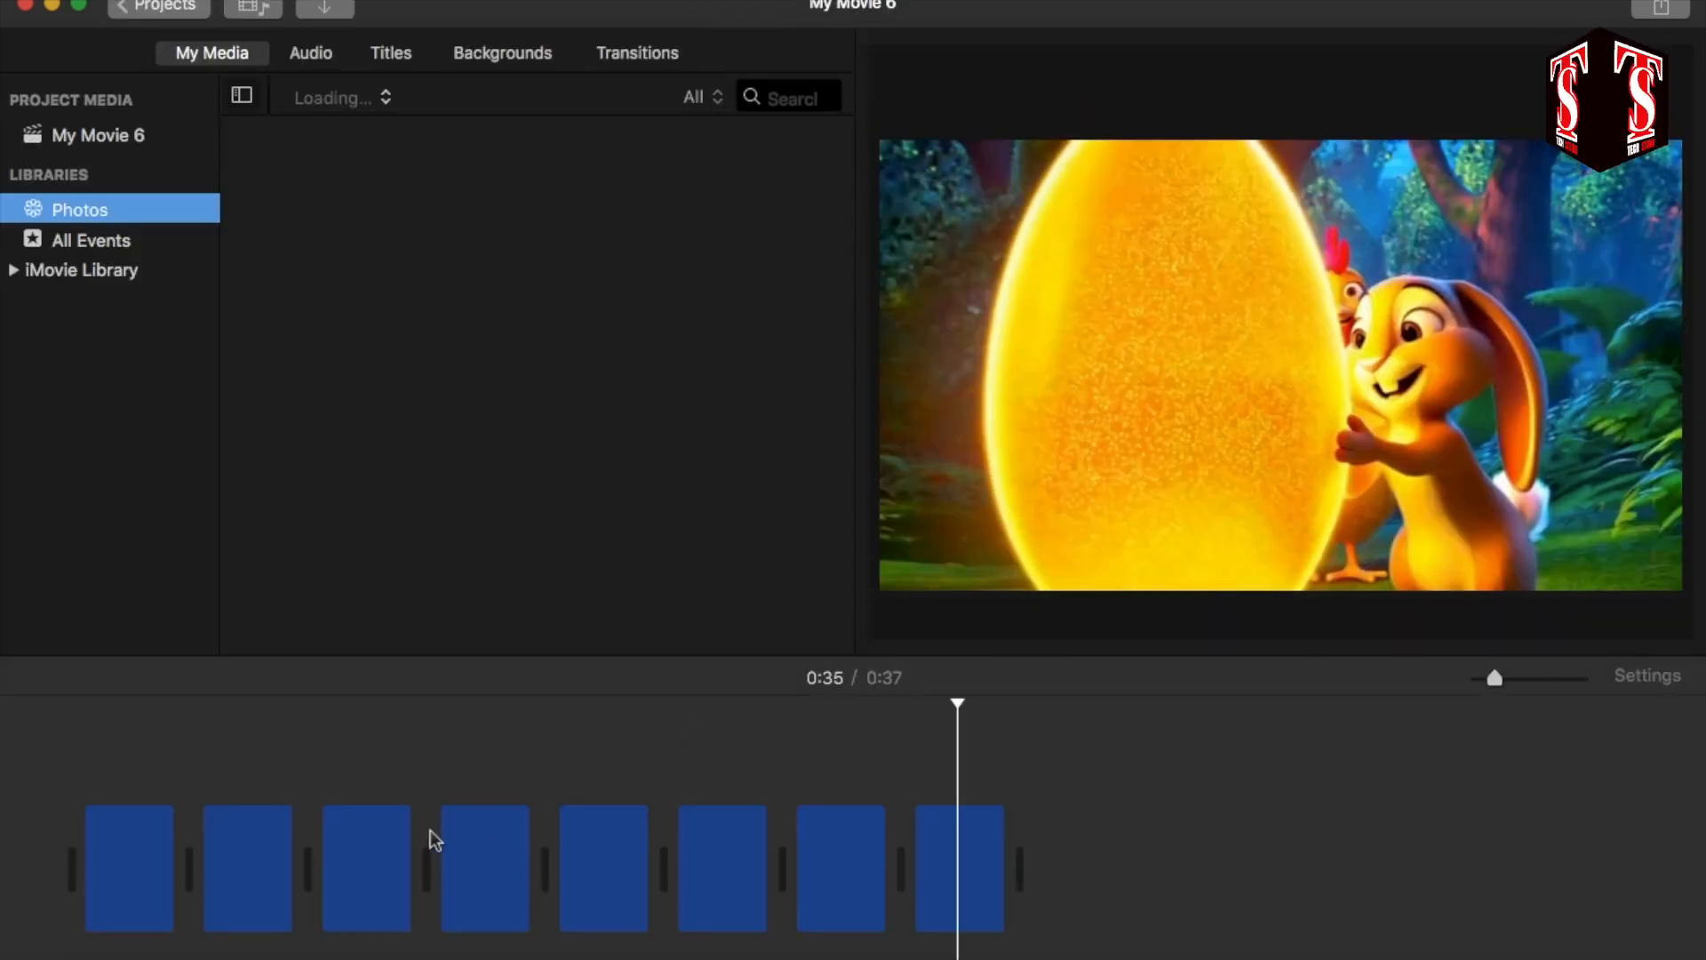
click(491, 819)
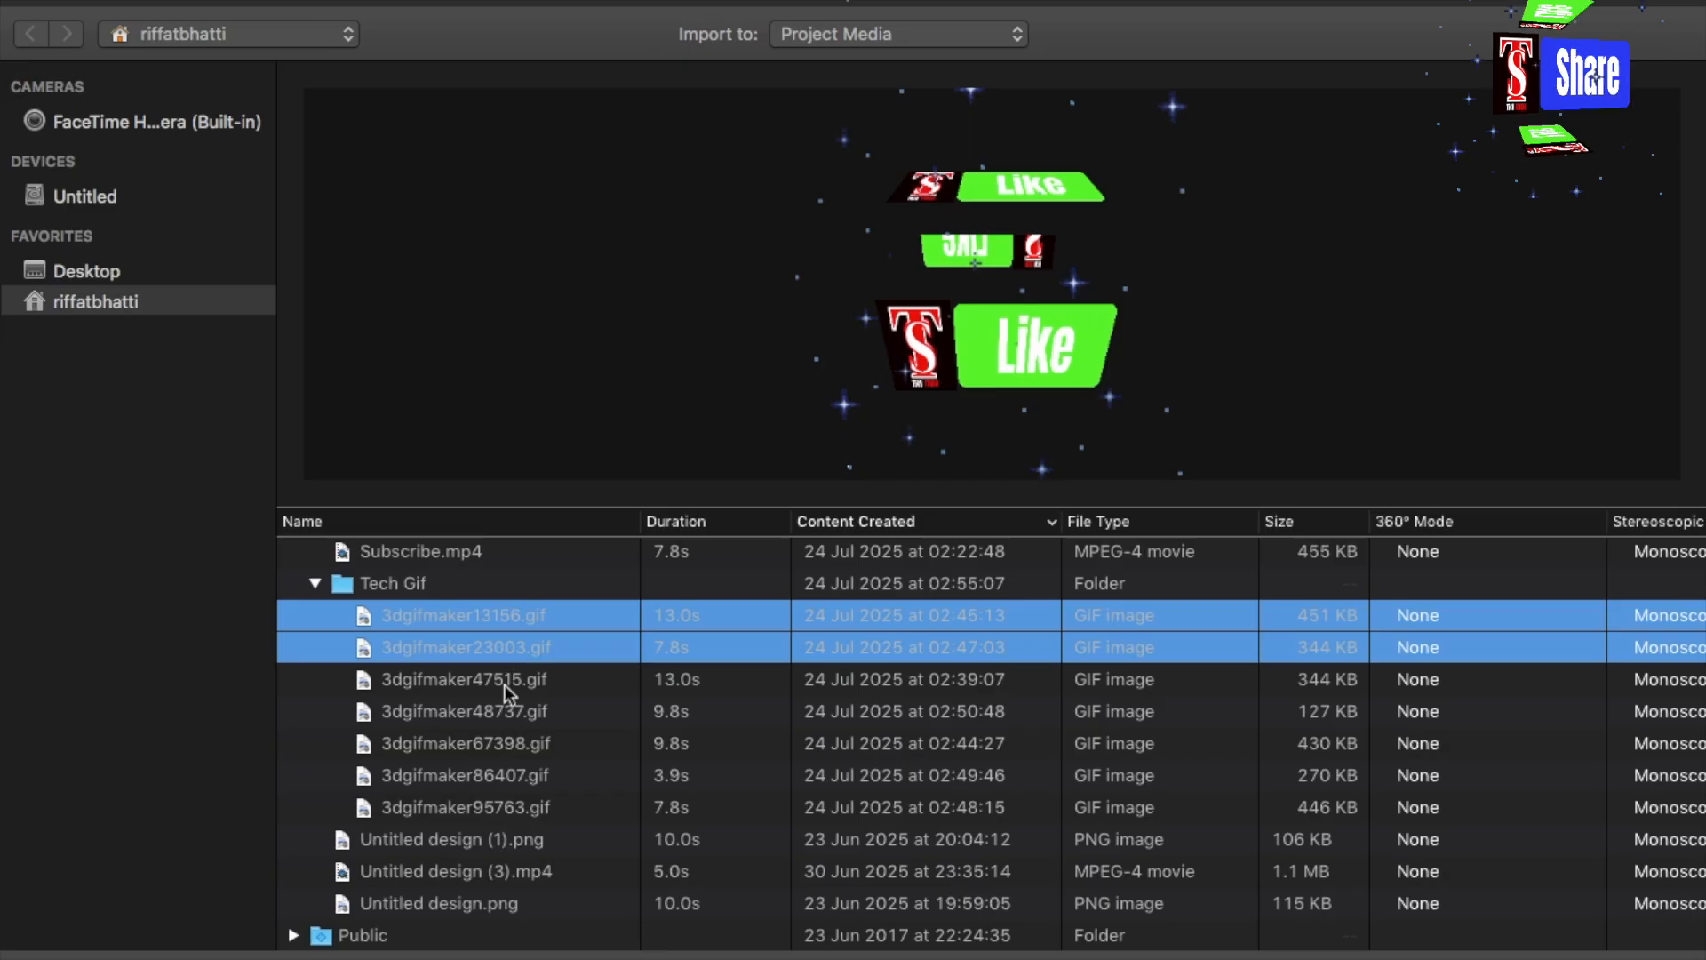
drag(507, 667, 508, 813)
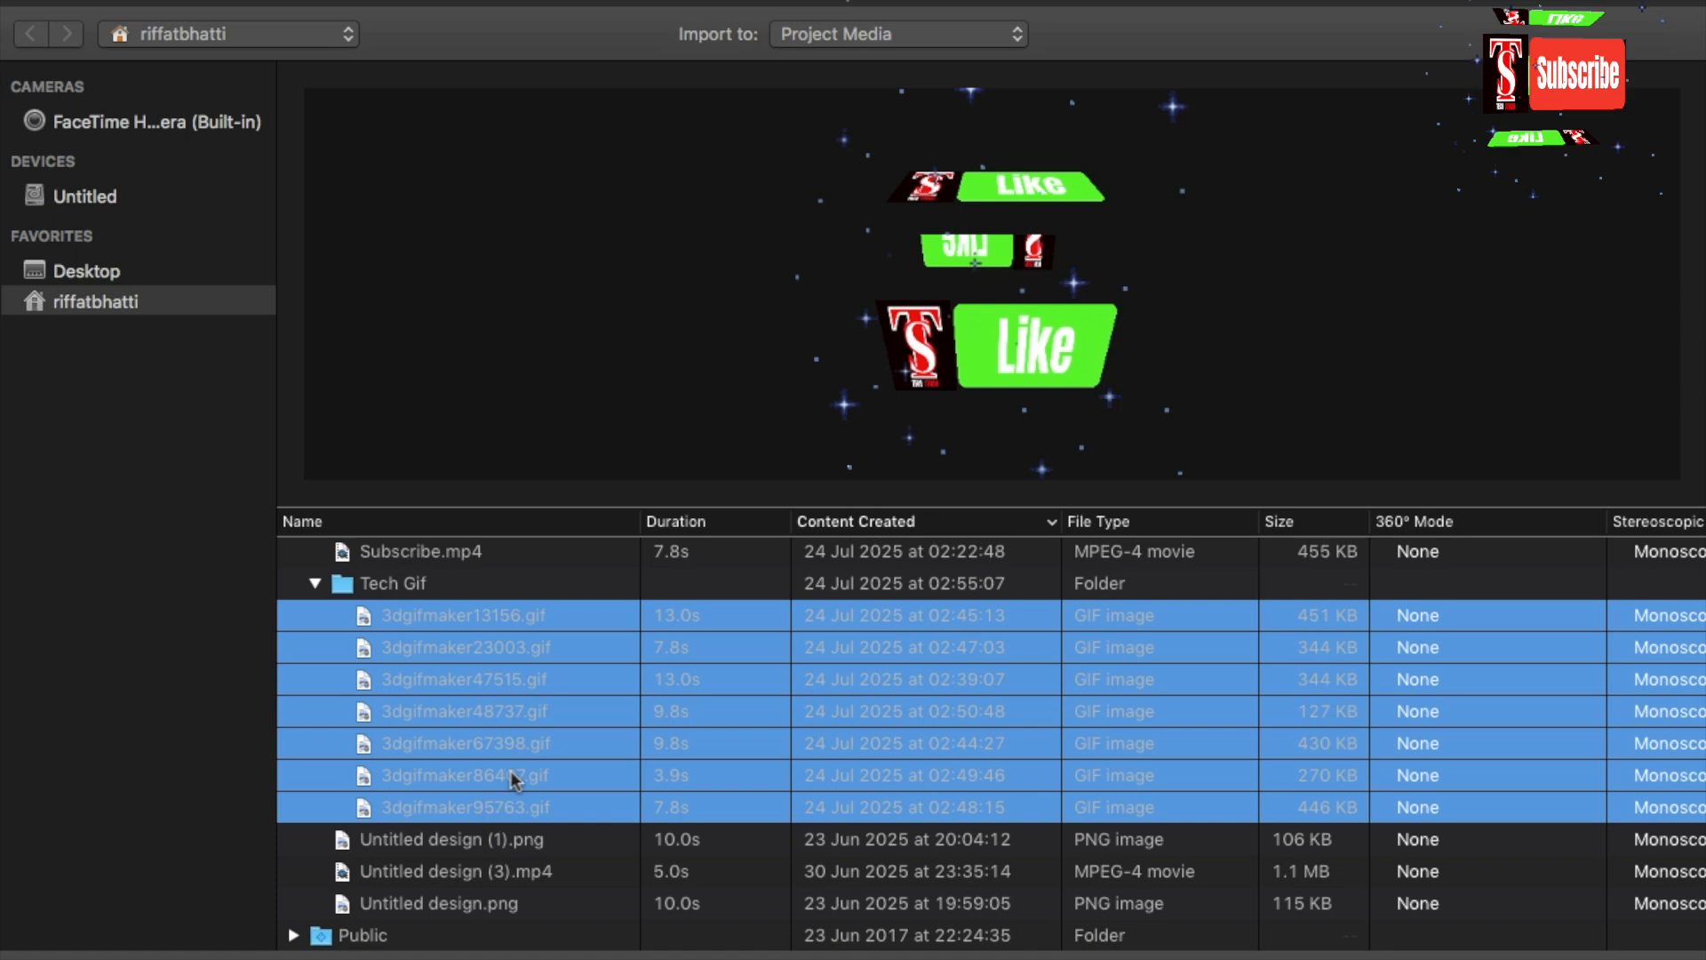
click(1555, 959)
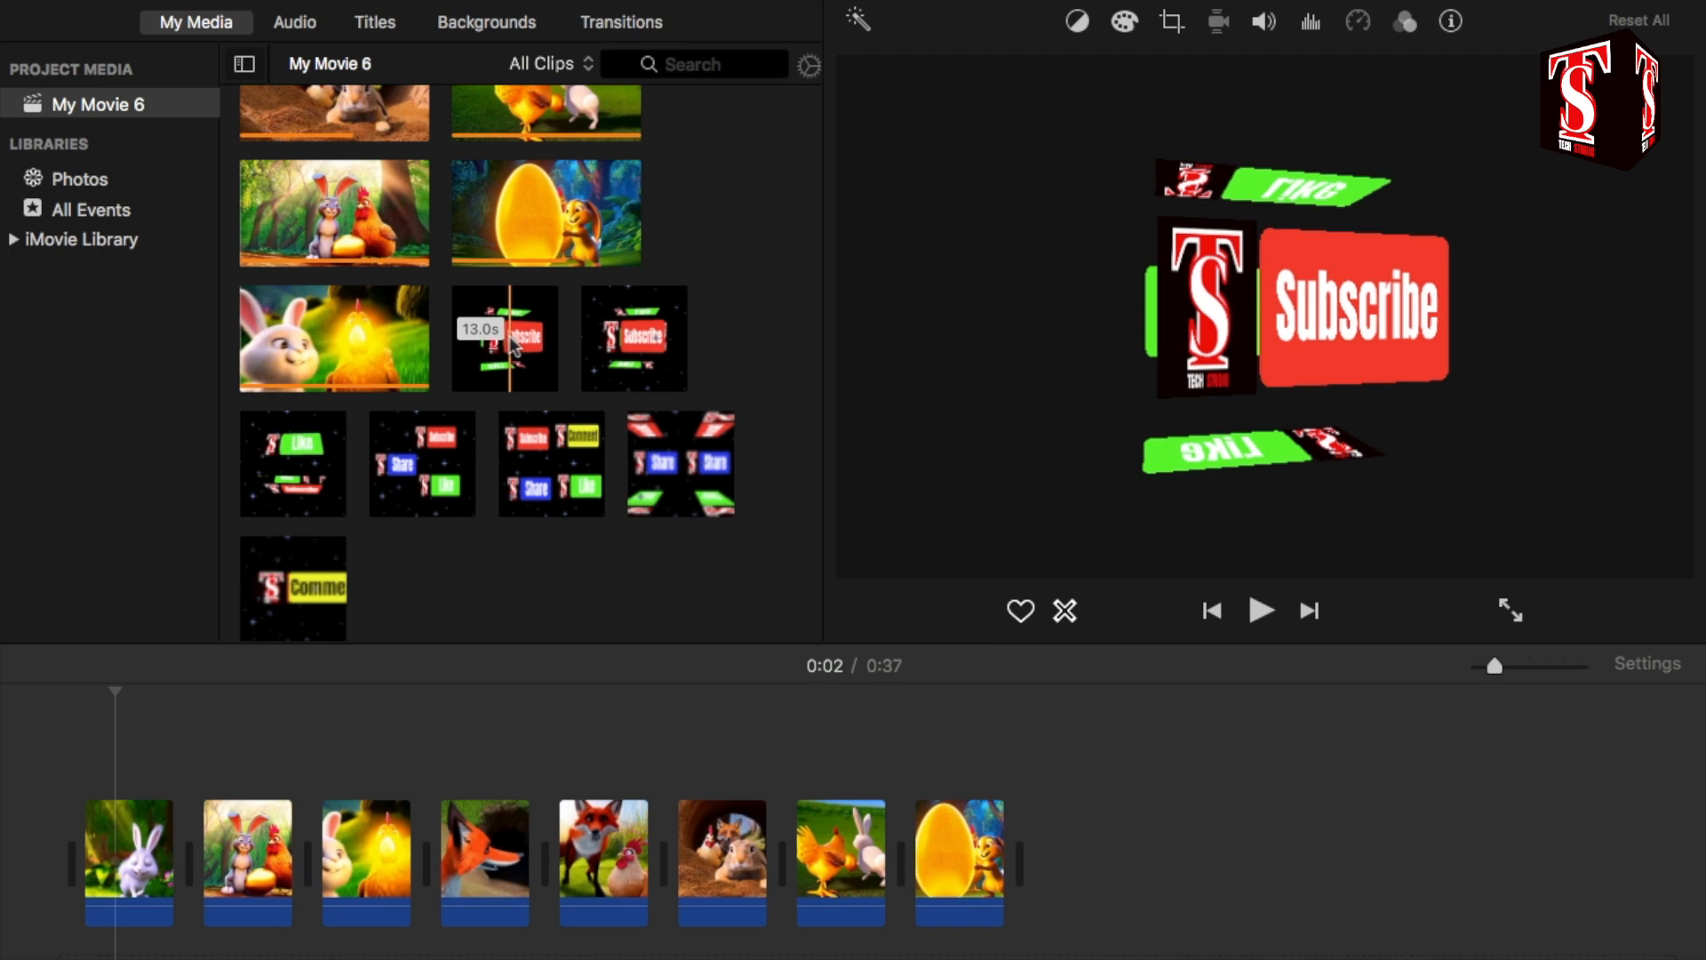
Overlay the horizontal rotating cube GIF from the first clip onward as Picture in Picture in the video frame's upper-right corner
drag(252, 638, 103, 761)
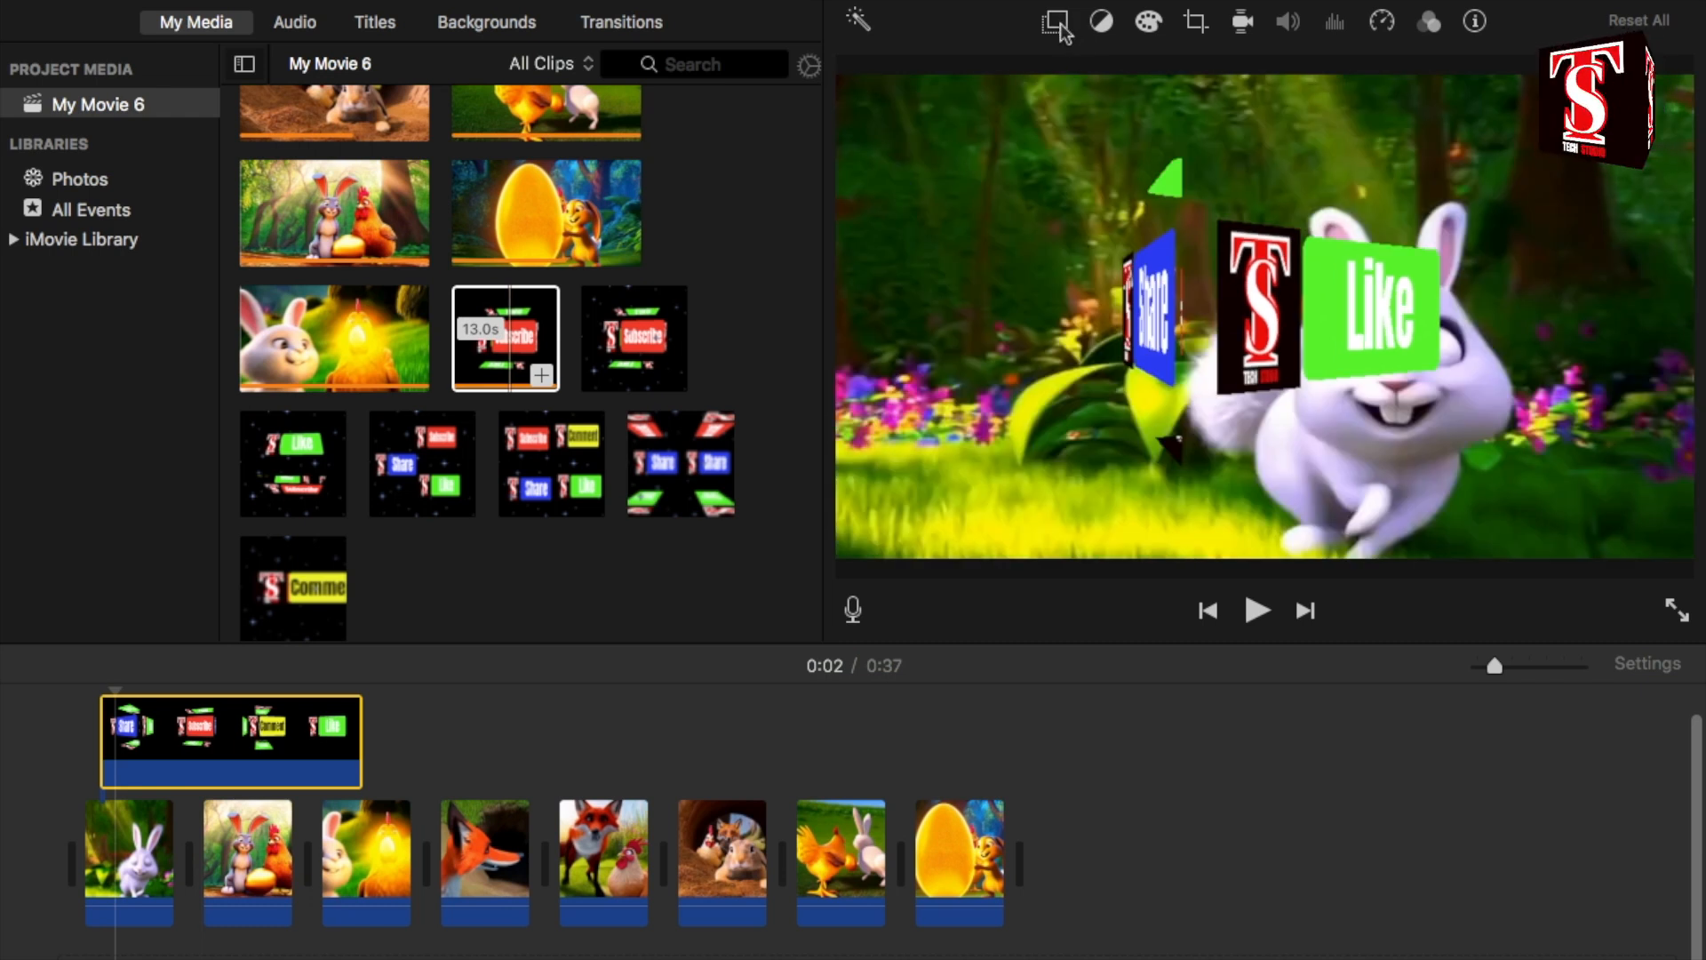
click(1058, 25)
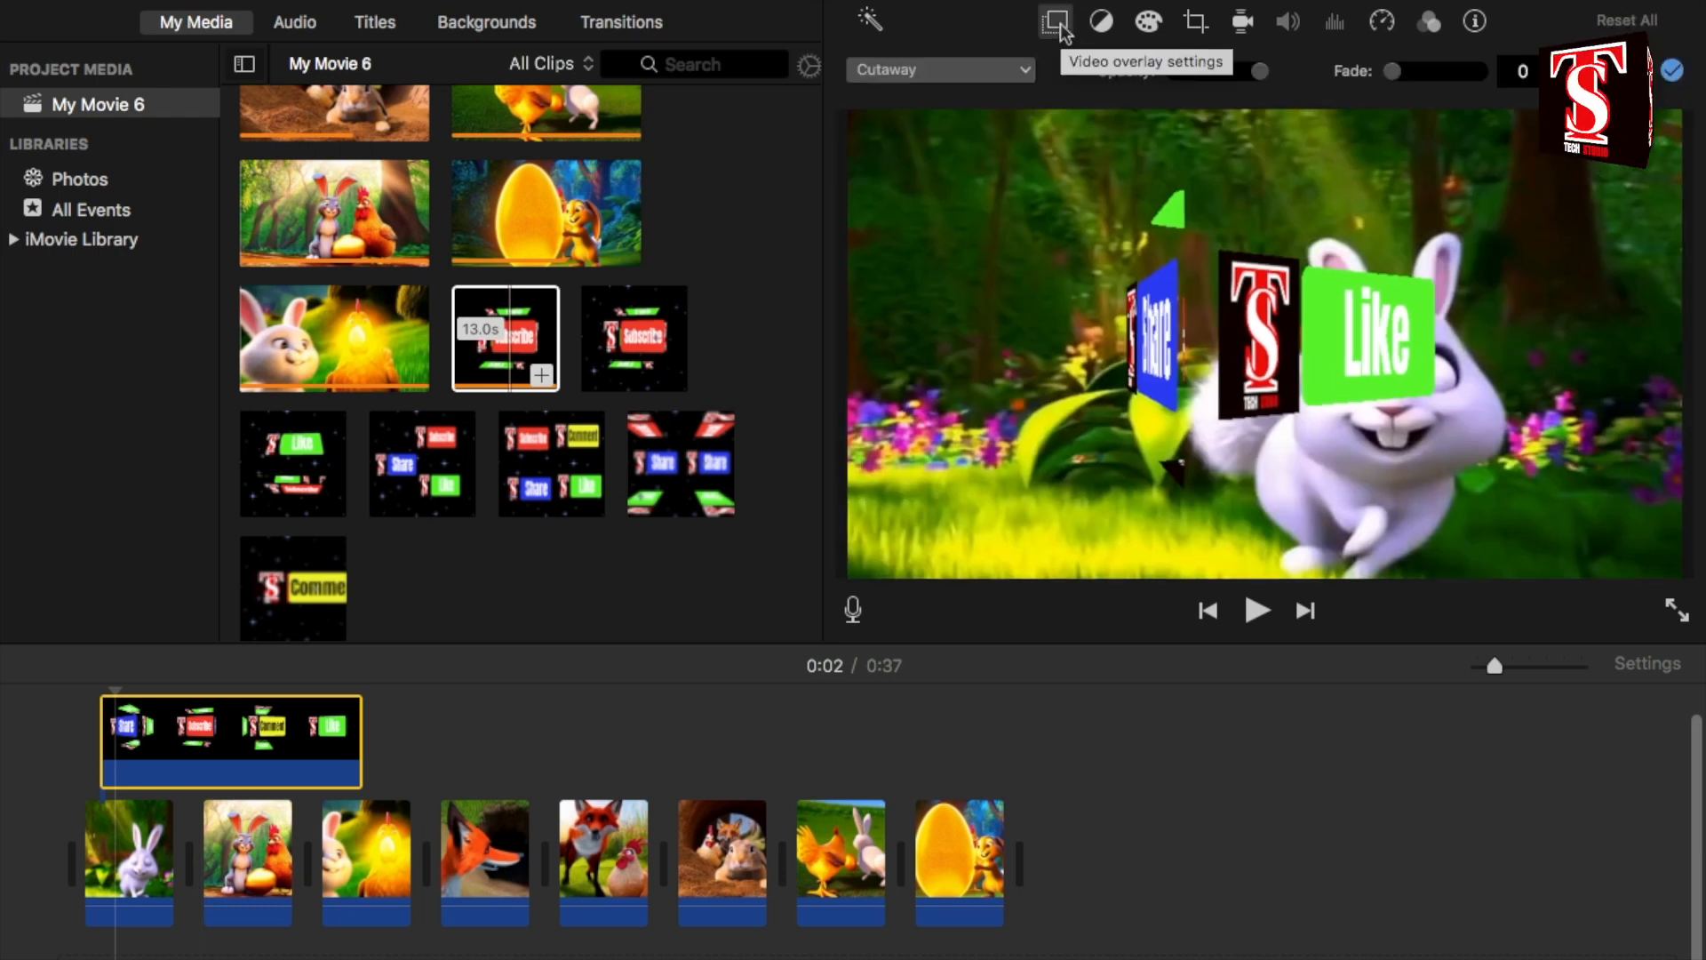
click(1022, 70)
click(990, 167)
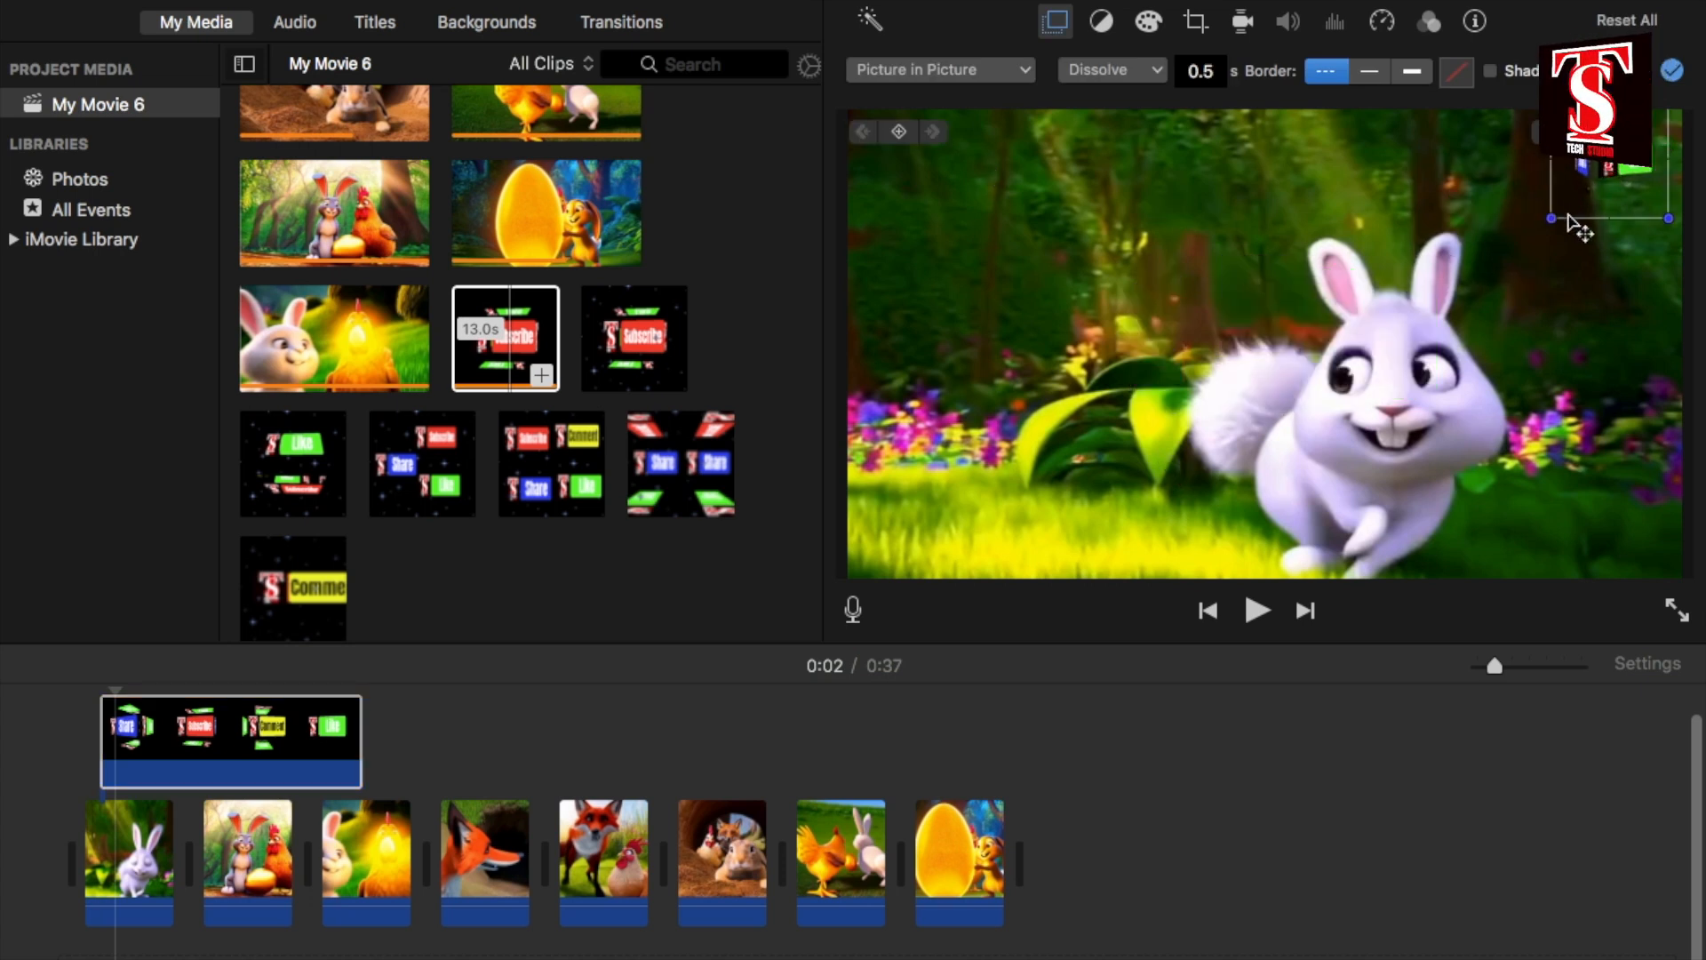
drag(1528, 223, 1515, 227)
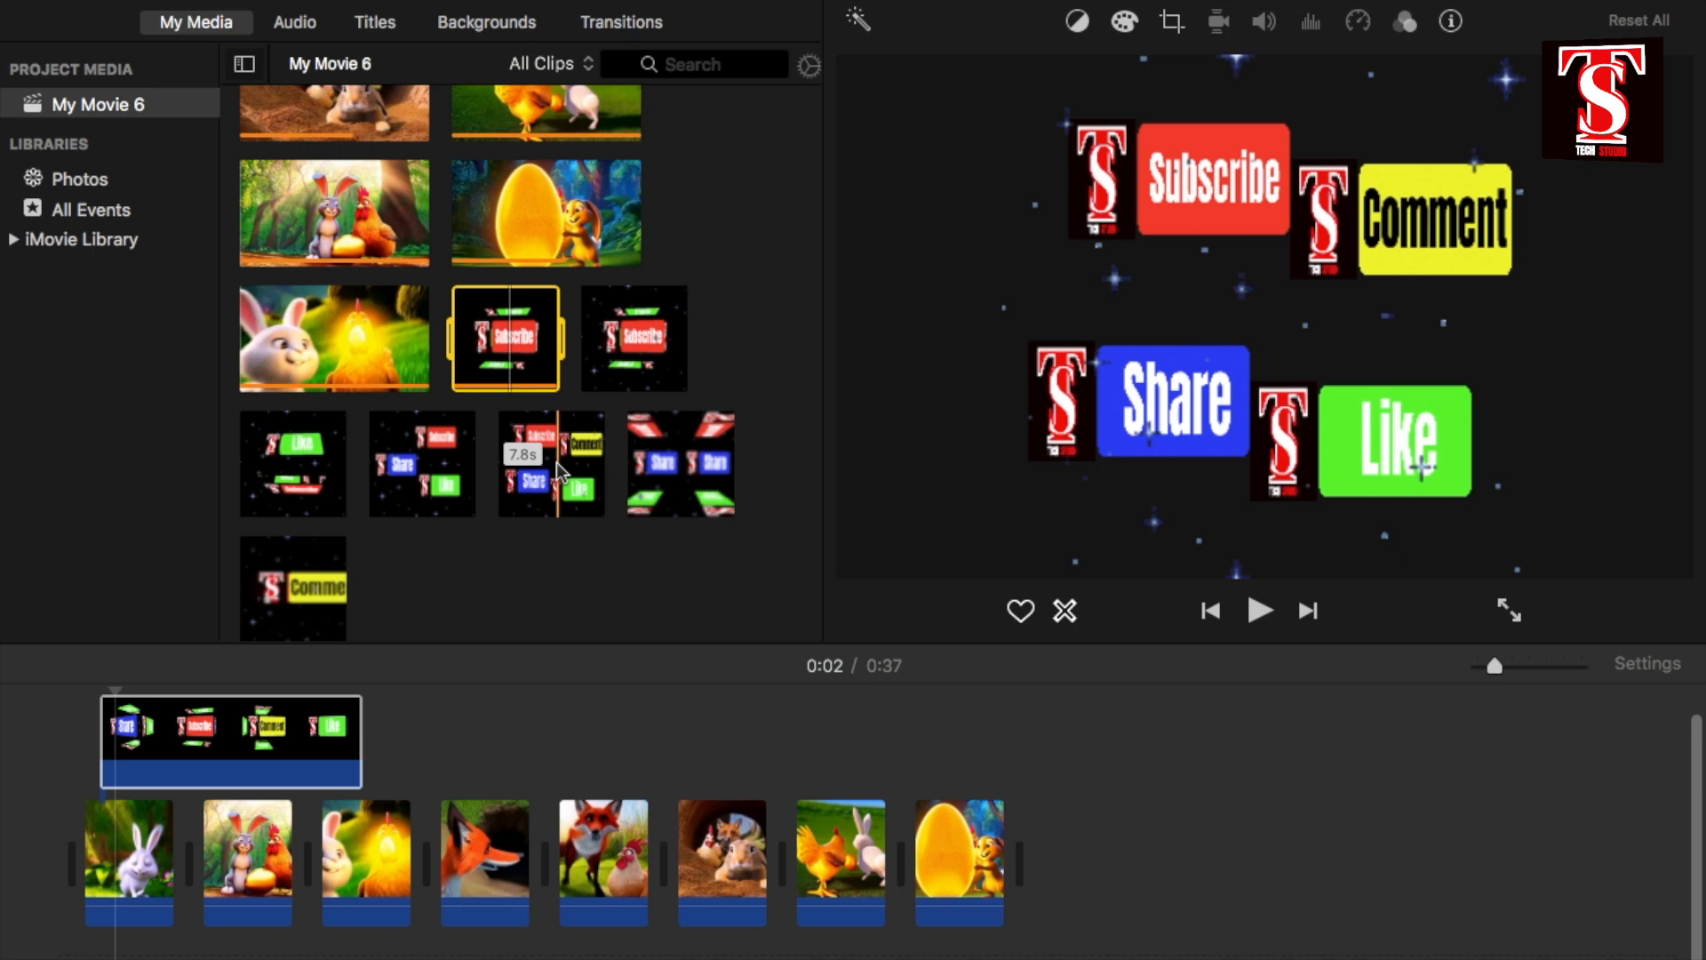
Overlay the four-button shuffle GIF from the fourth clip onward as Picture in Picture in the video frame's lower-left corner
drag(558, 476, 457, 734)
click(1021, 71)
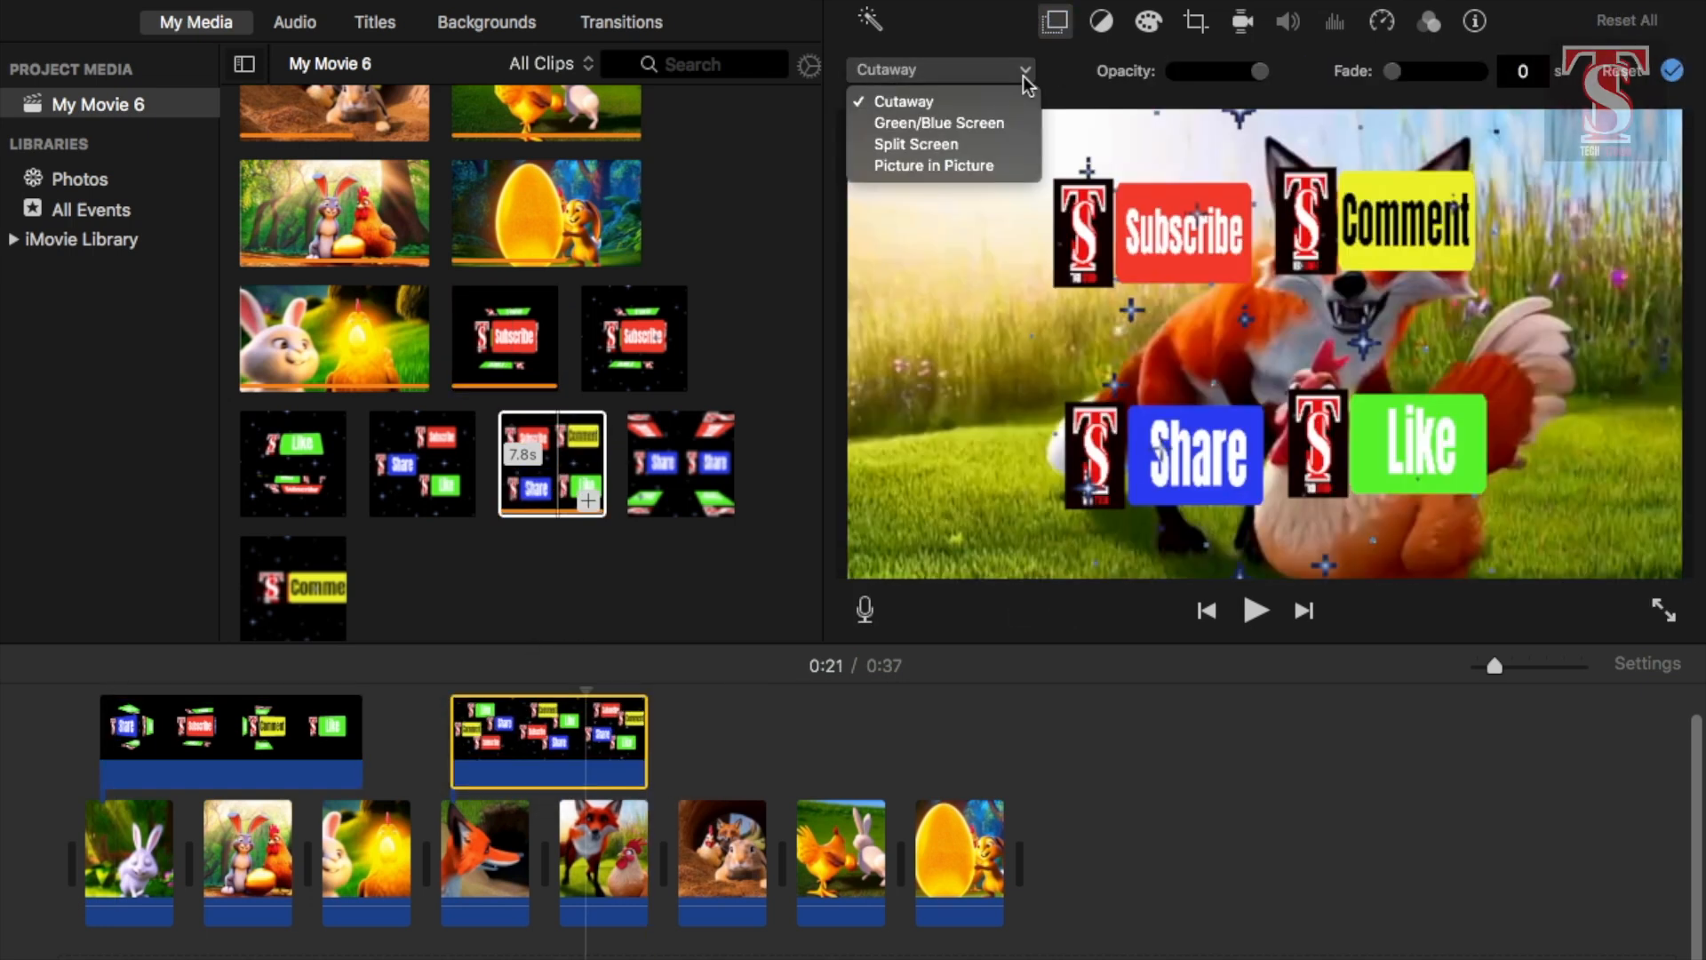
click(1002, 166)
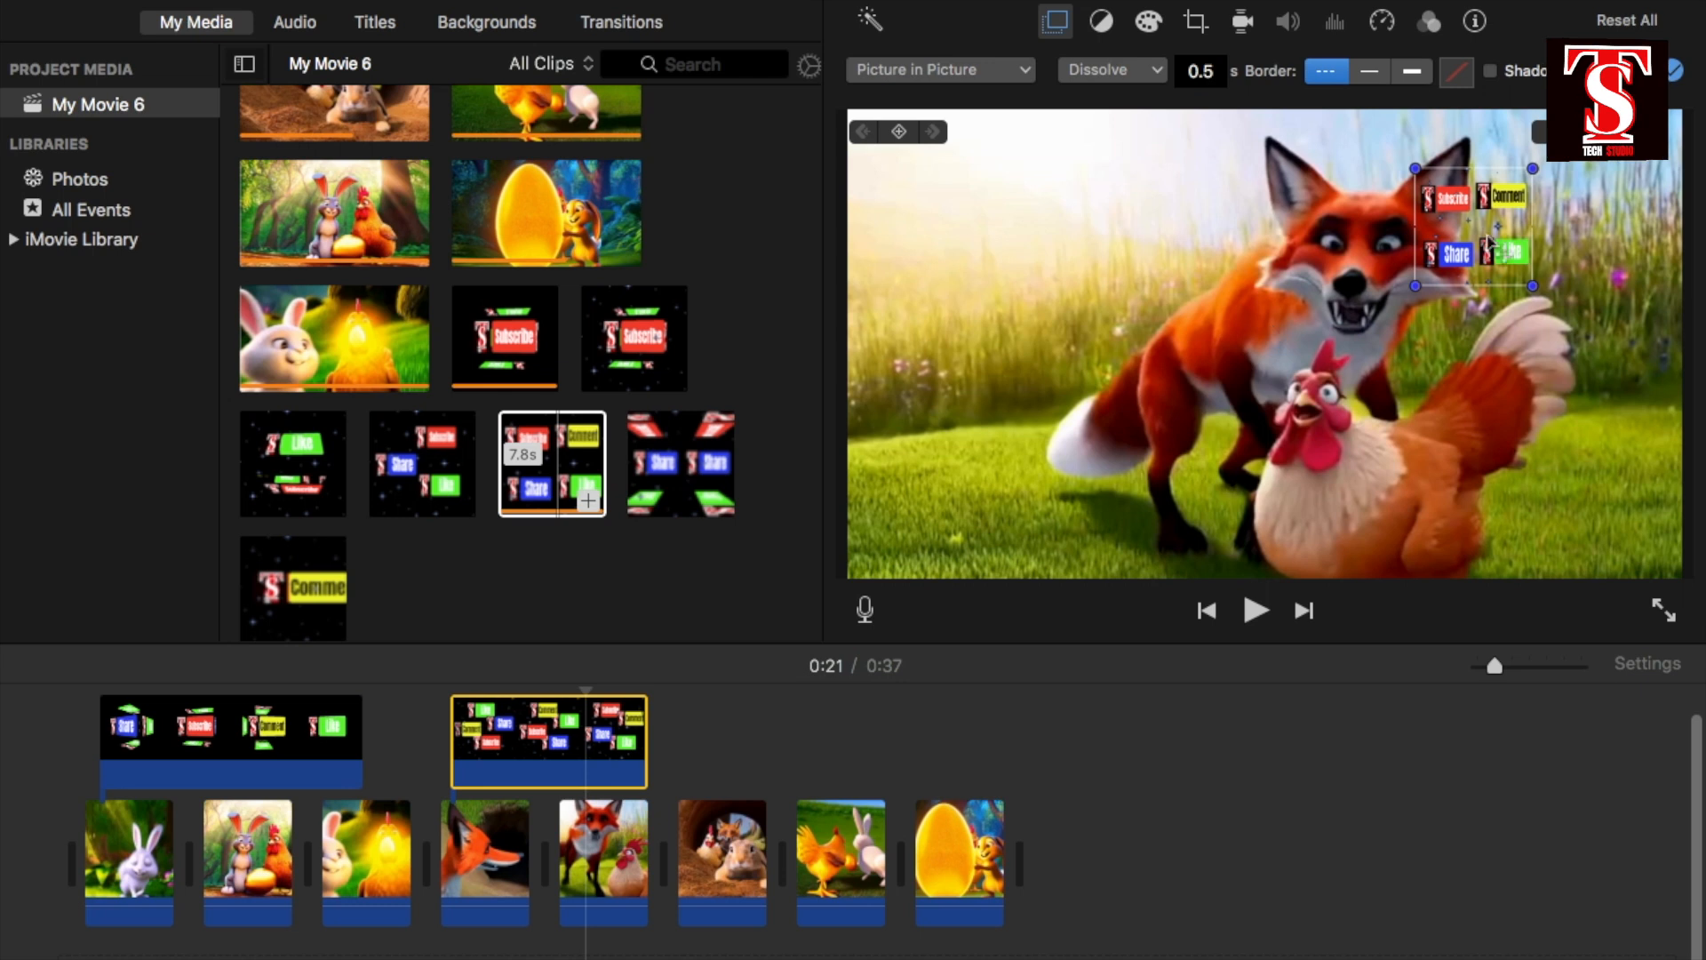
drag(1466, 238, 933, 510)
Overlay the wobbly rotating cube GIF from the sixth clip onward as Picture in Picture in the video frame's lower-right corner
drag(308, 474, 706, 731)
click(1022, 71)
click(944, 168)
drag(1473, 219, 1593, 506)
Play the movie from the beginning to check the three overlays
click(76, 816)
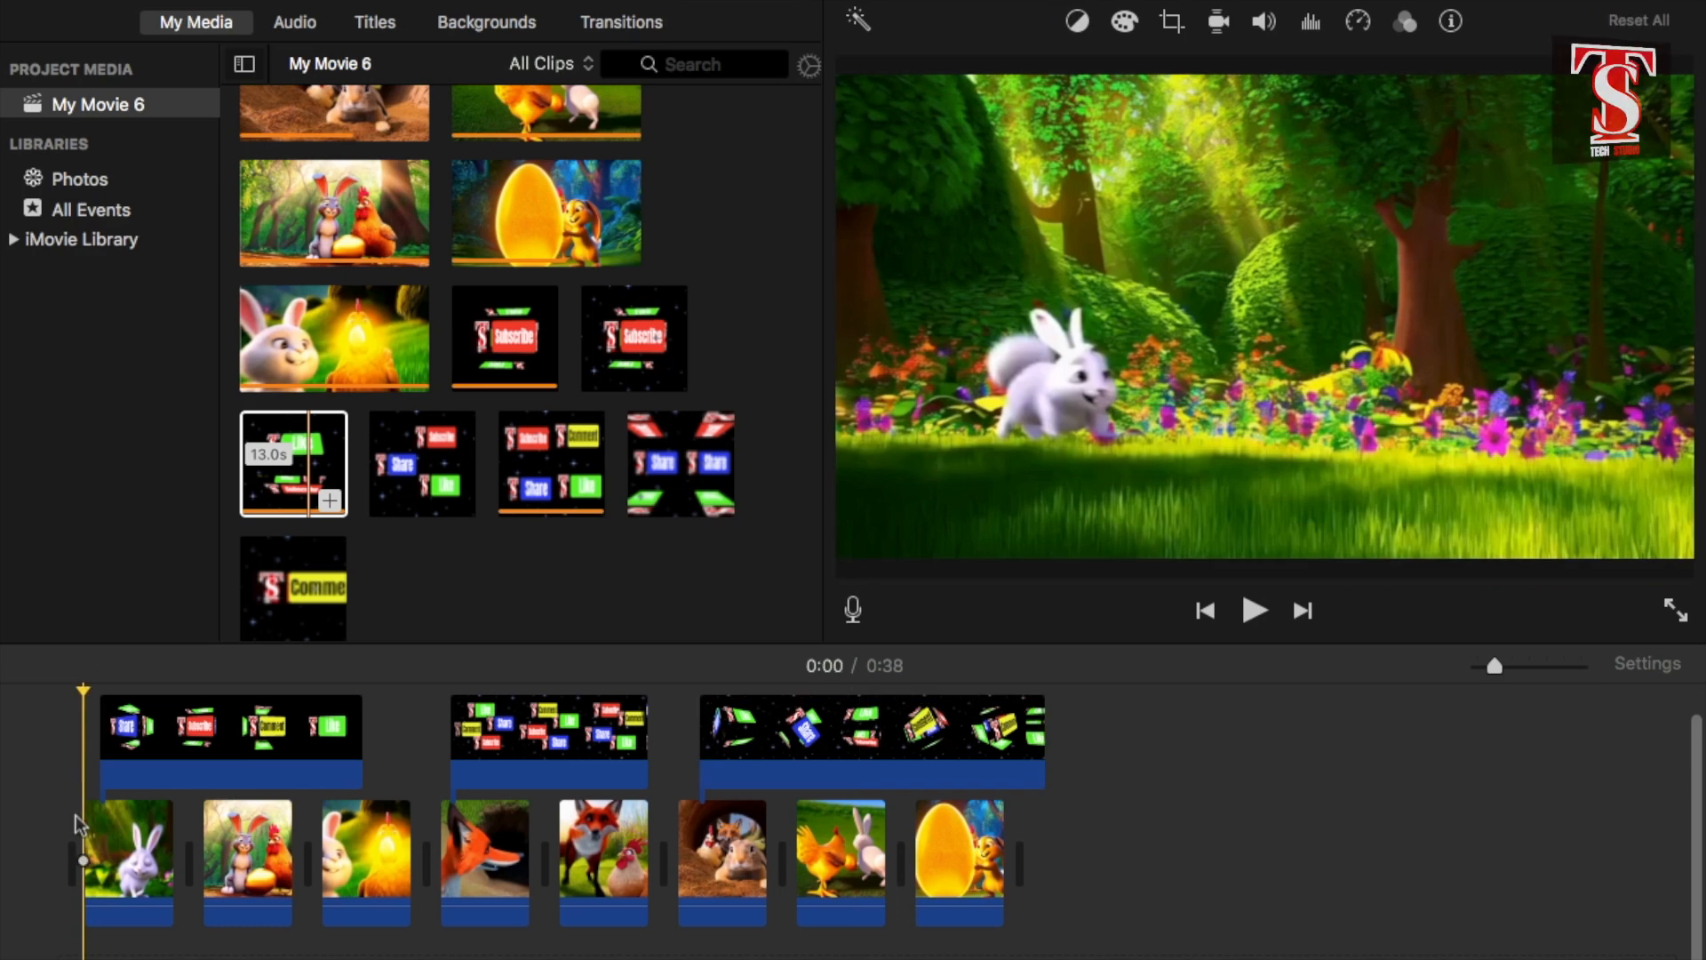
key(space)
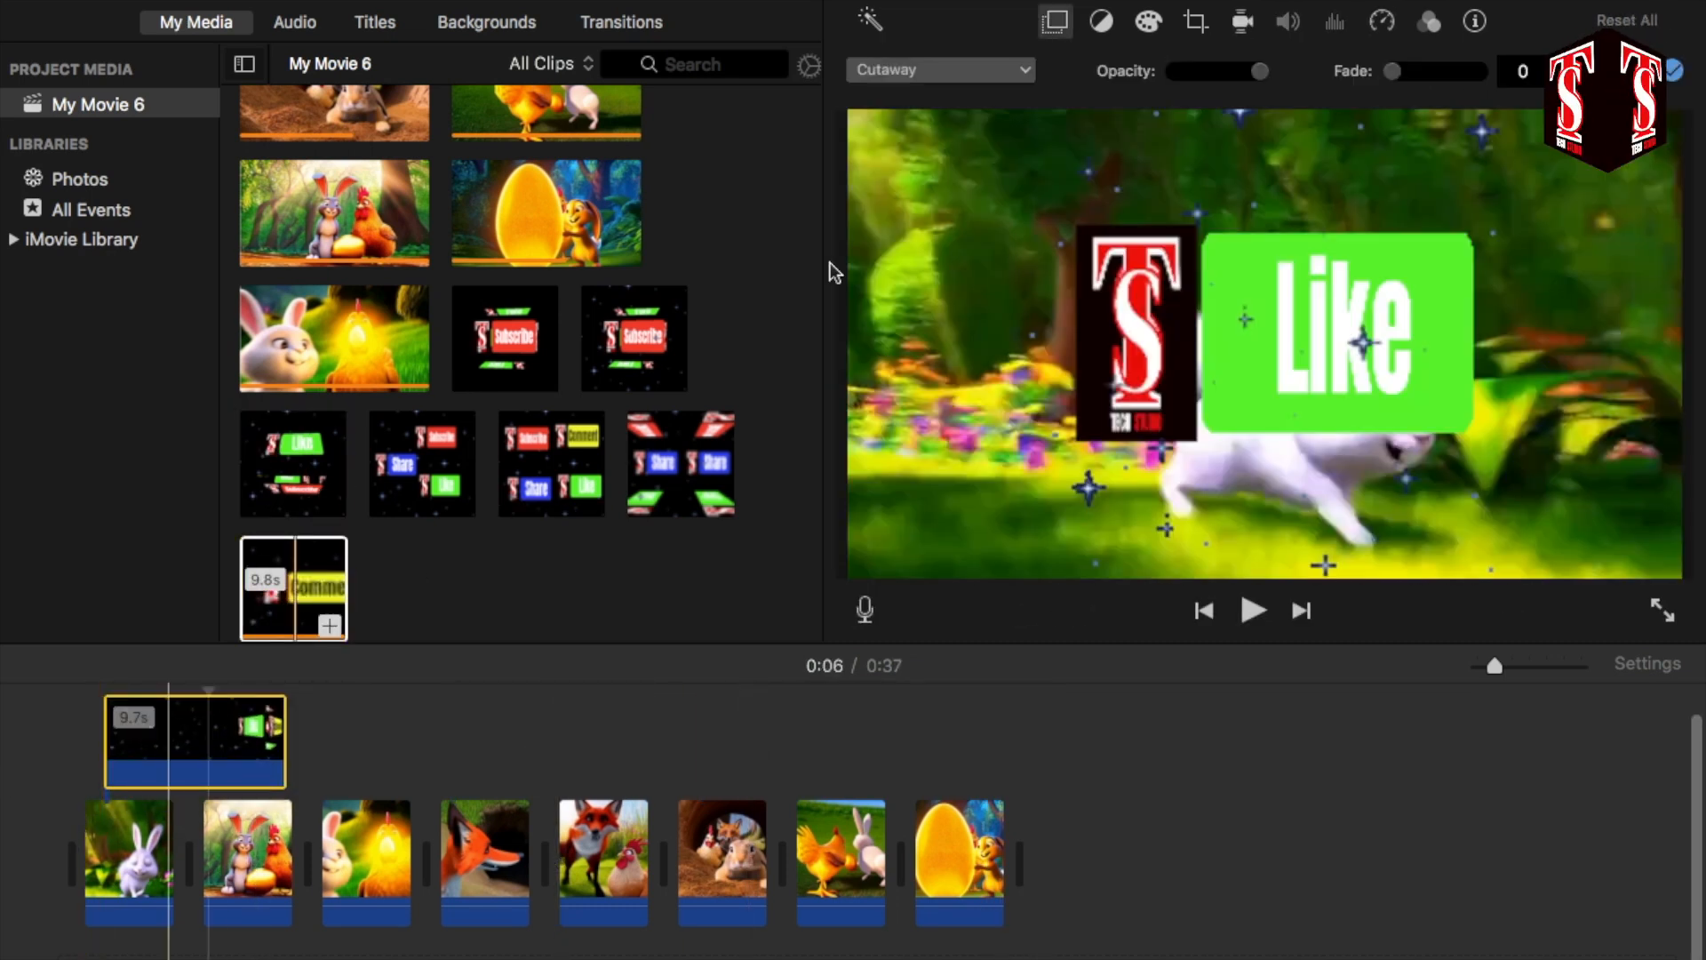
Set the GIF overlay above the first two clips to Picture in Picture and play the movie from the last overlay group's start
click(940, 70)
click(915, 163)
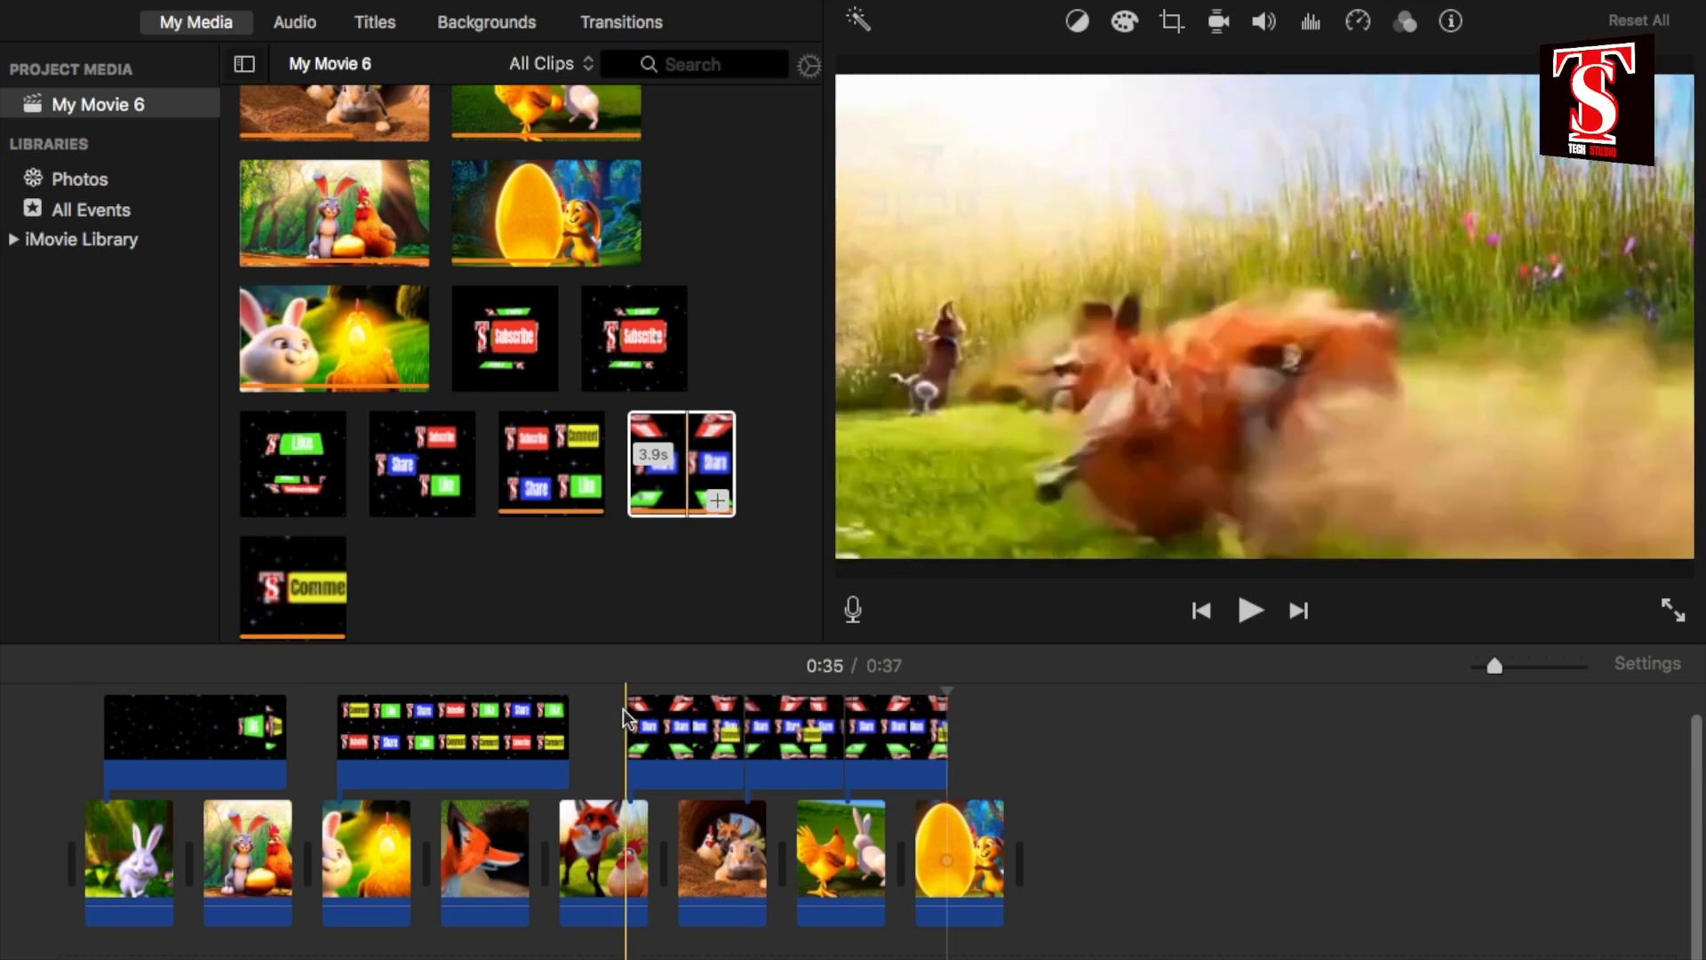
key(space)
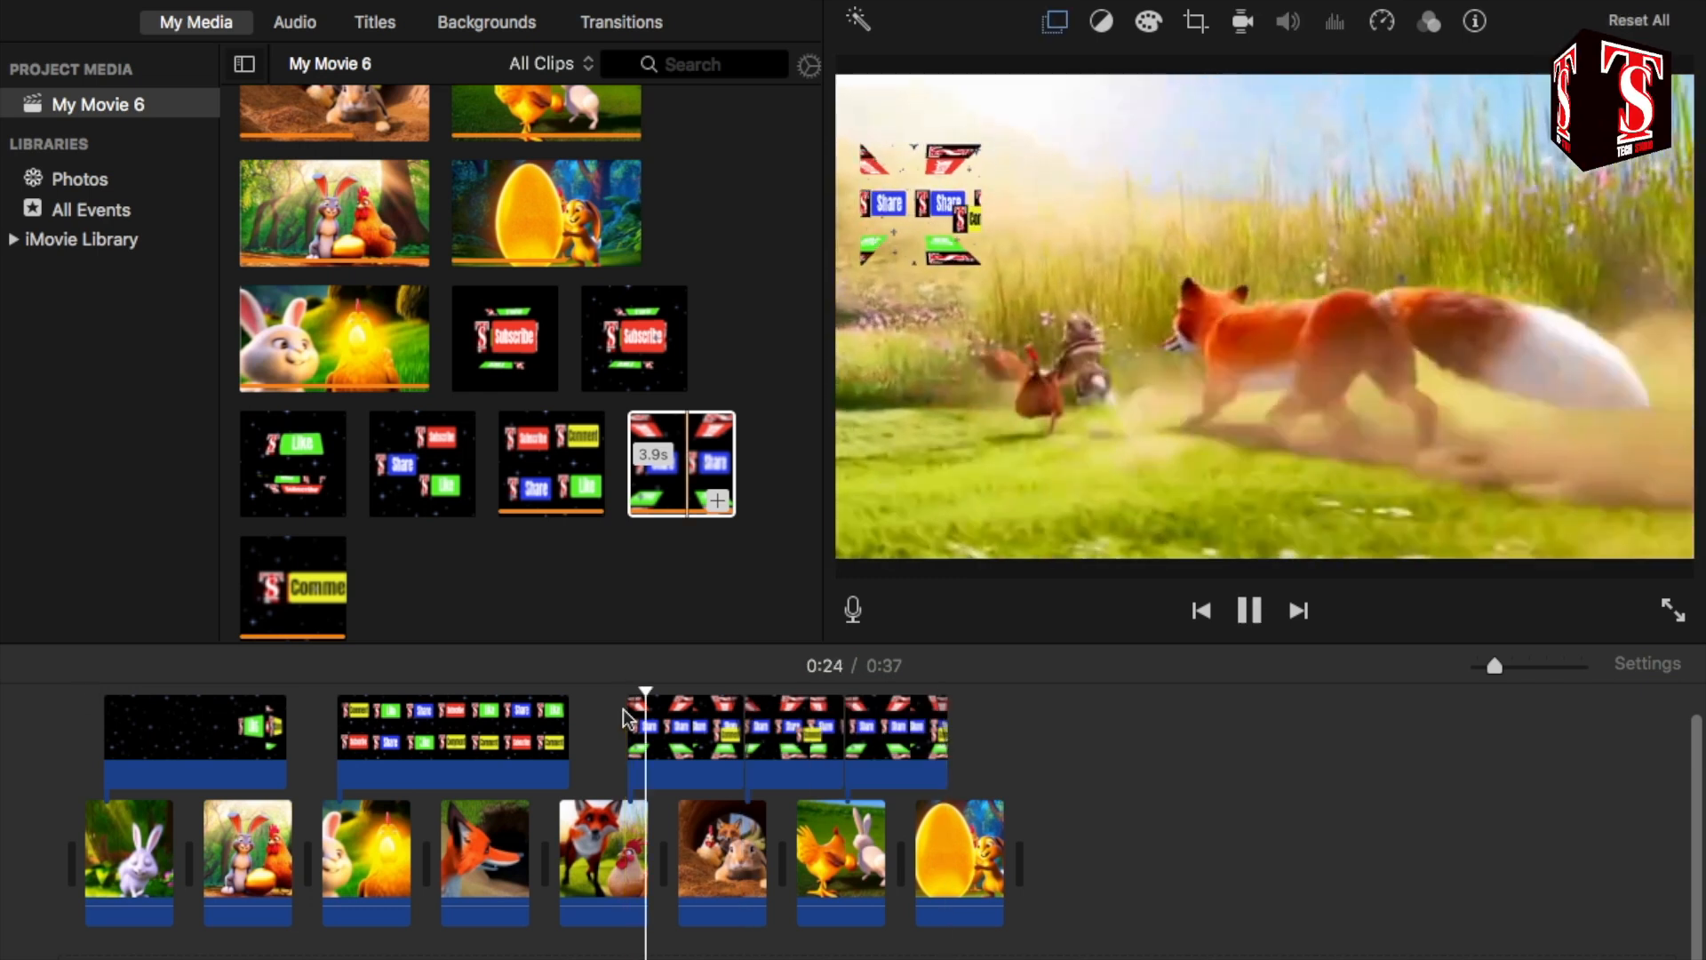